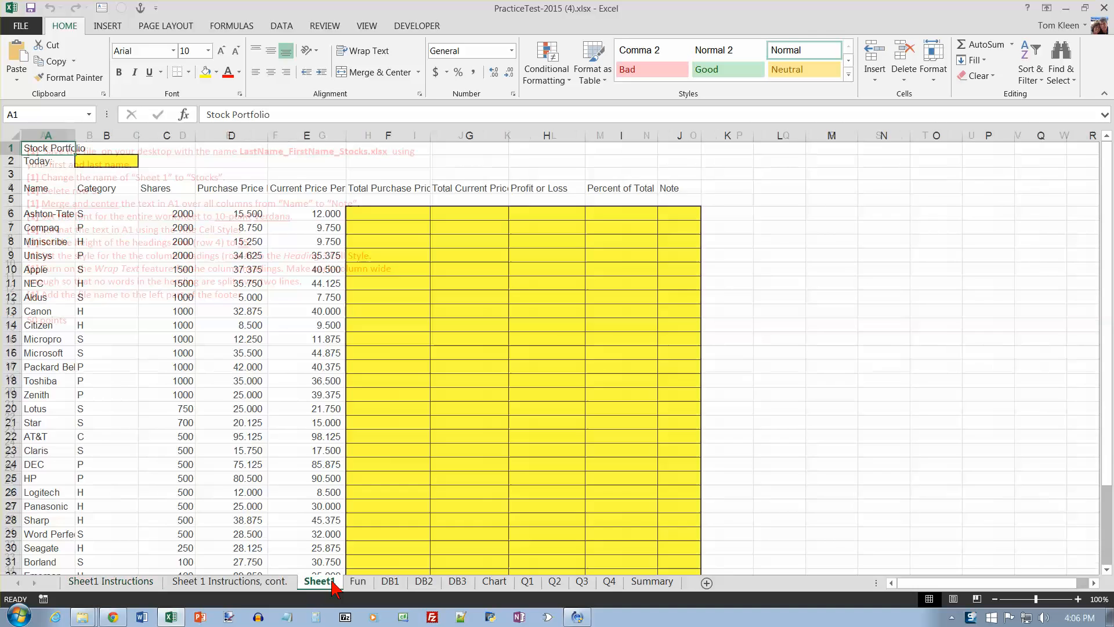
# Step: Save the workbook to the Desktop, replacing the existing Stocks.xlsx file that carries the owner's last and first name
pyautogui.click(139, 585)
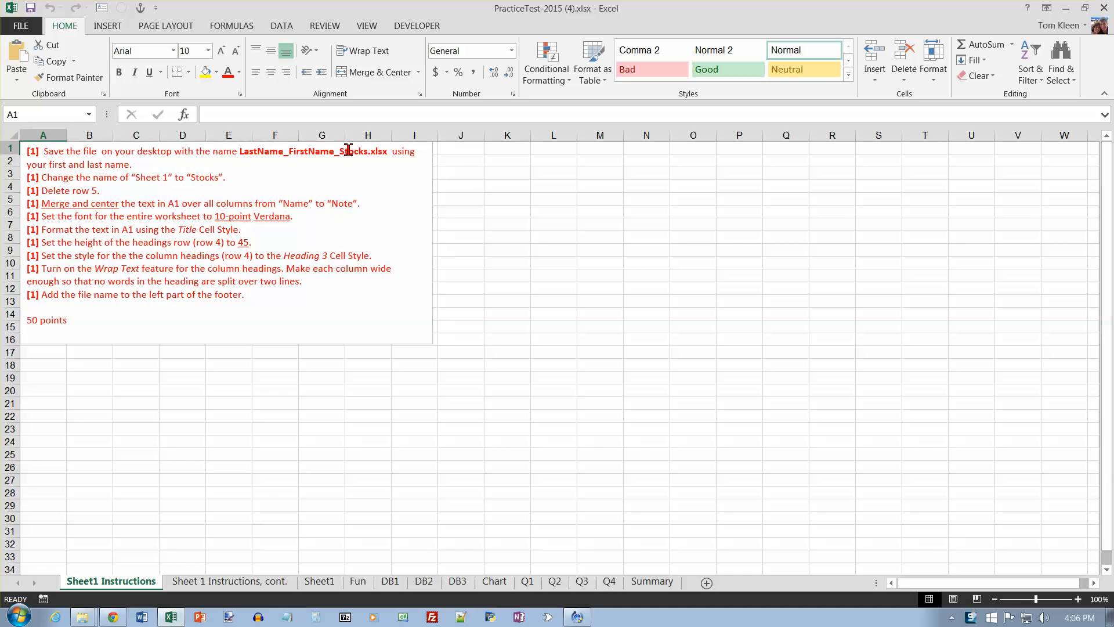
pyautogui.click(21, 26)
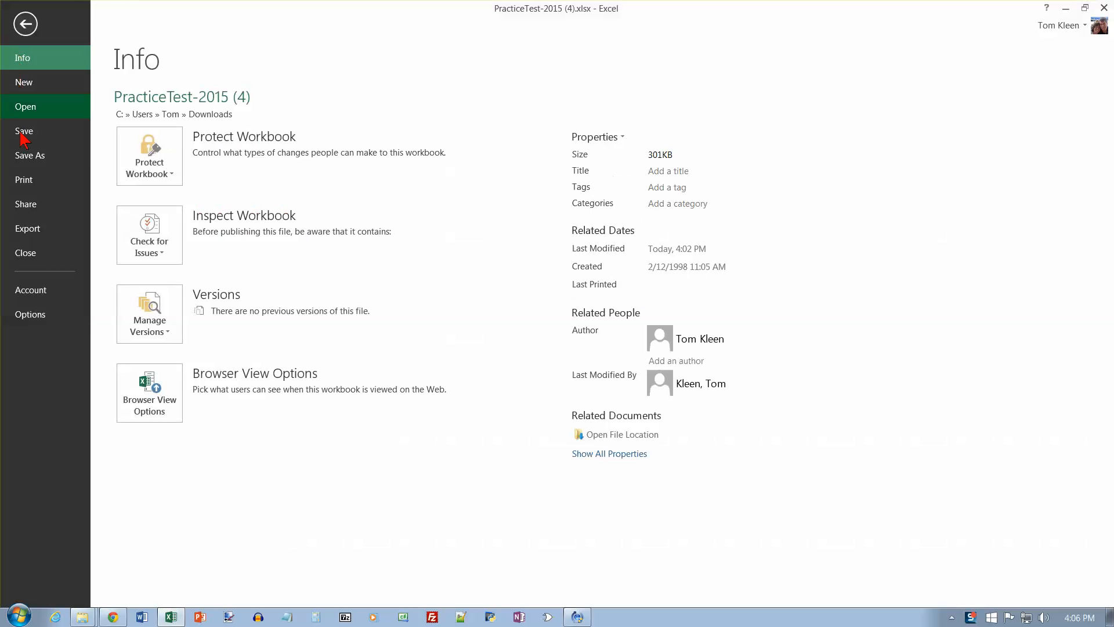
pyautogui.click(29, 164)
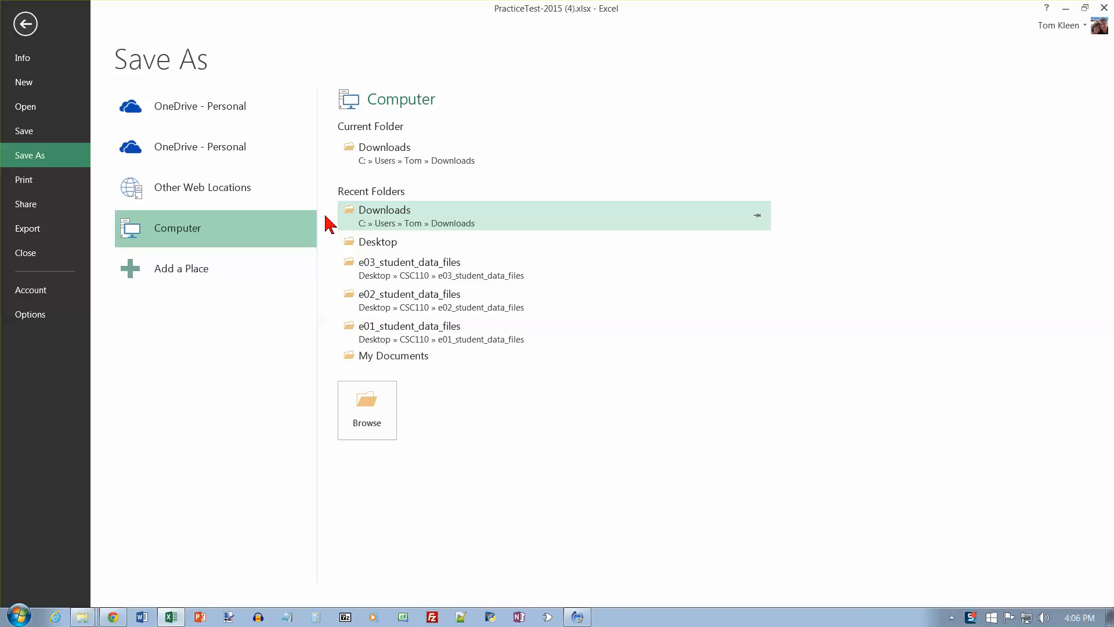
pyautogui.click(389, 242)
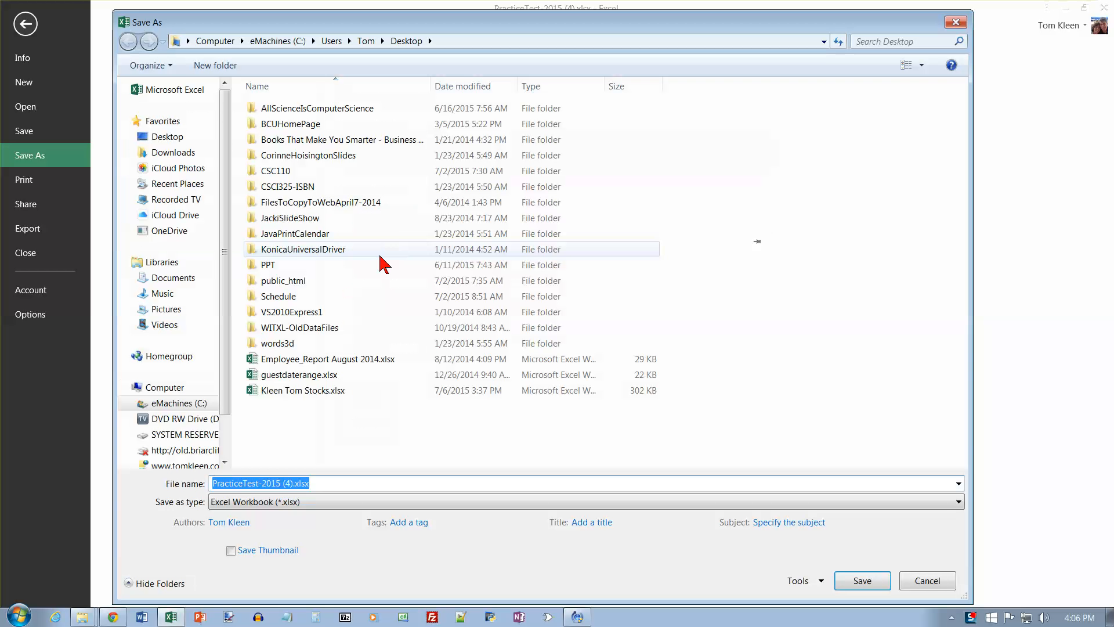
pyautogui.click(306, 391)
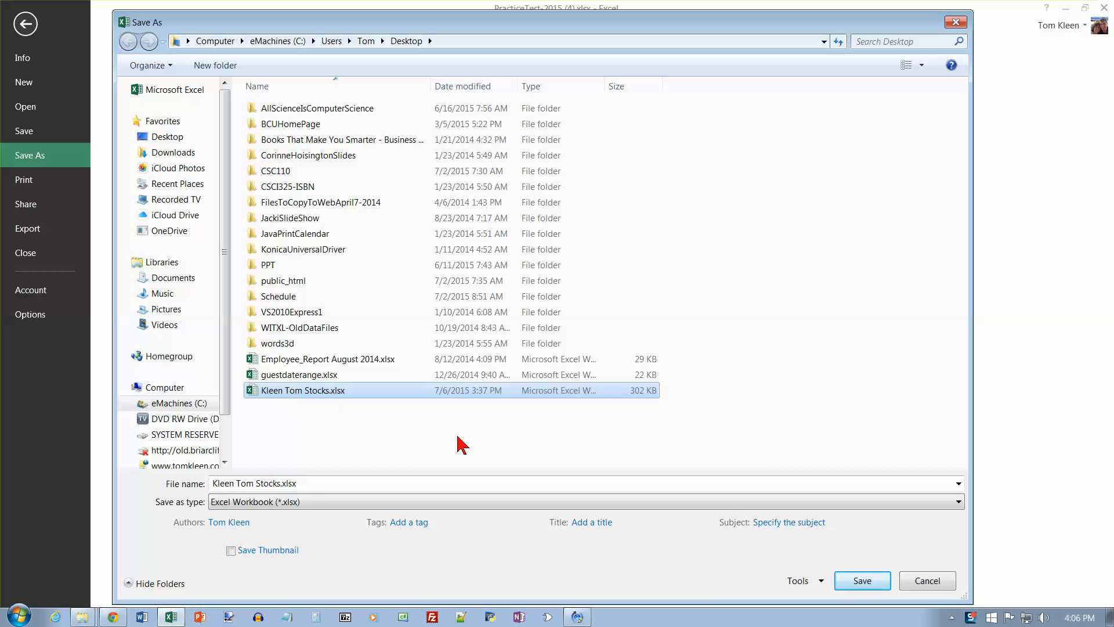
pyautogui.click(877, 582)
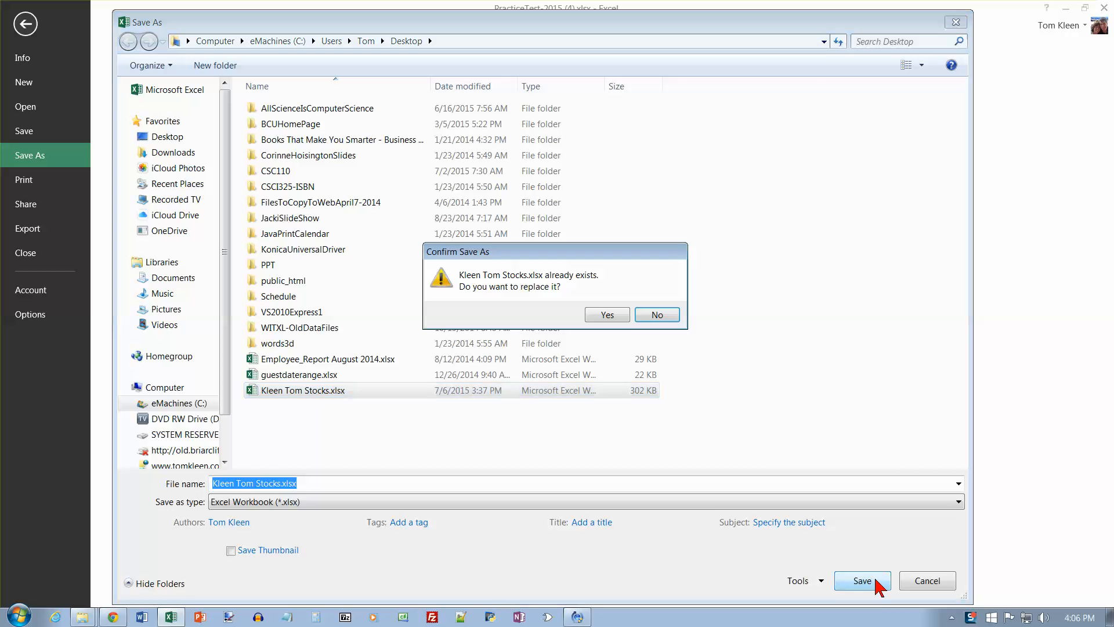
pyautogui.click(610, 316)
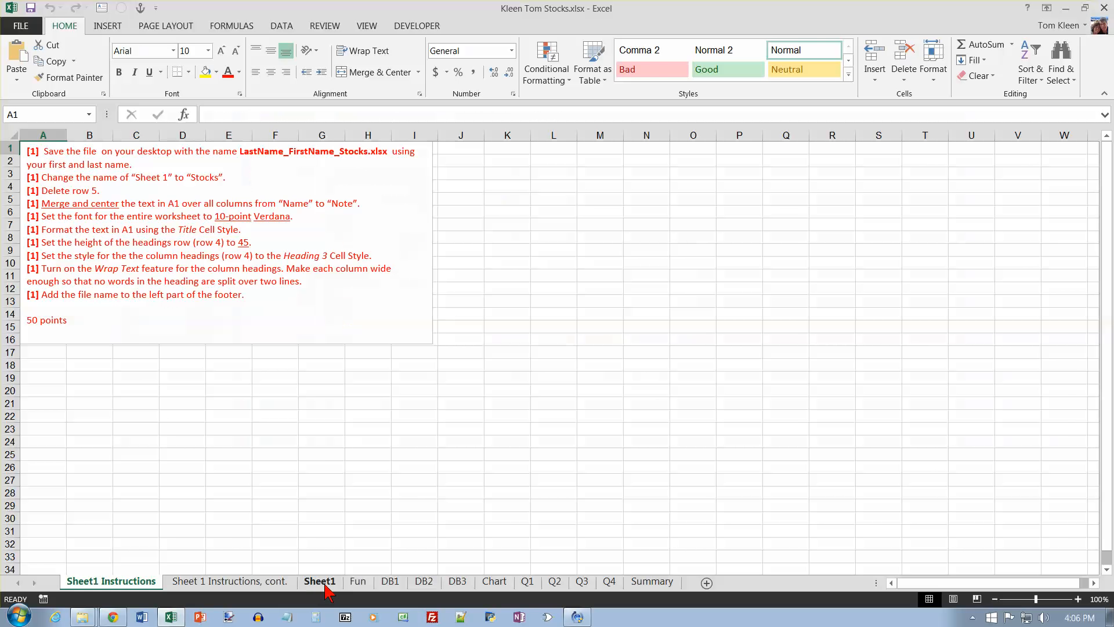
# Step: Rename the Sheet1 worksheet as Stocks
pyautogui.click(321, 581)
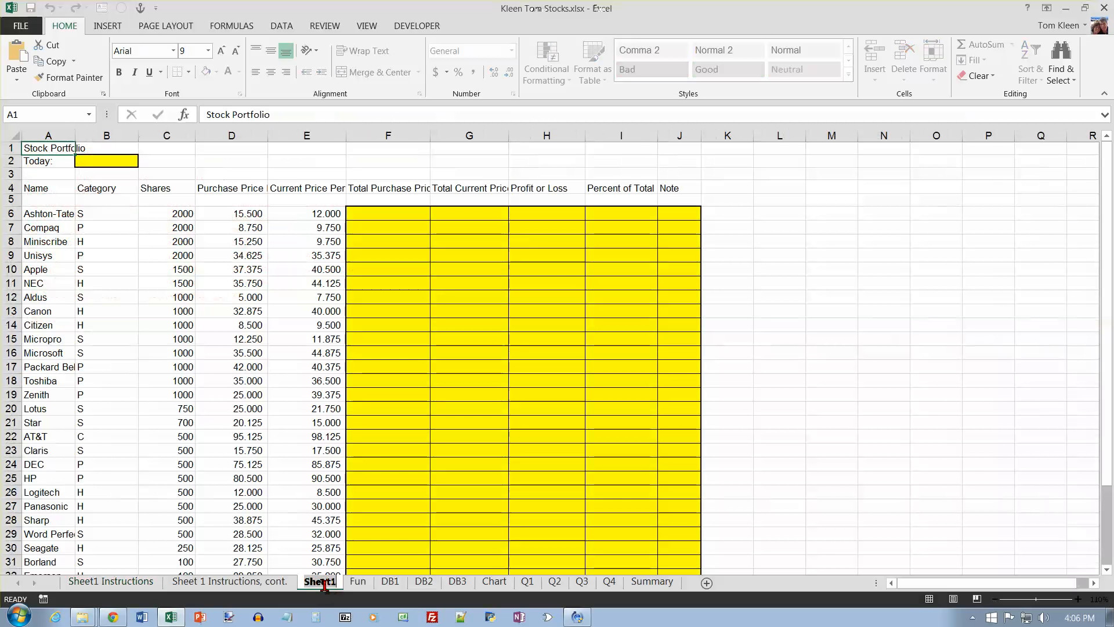
pyautogui.doubleClick(321, 582)
pyautogui.write('Stocks')
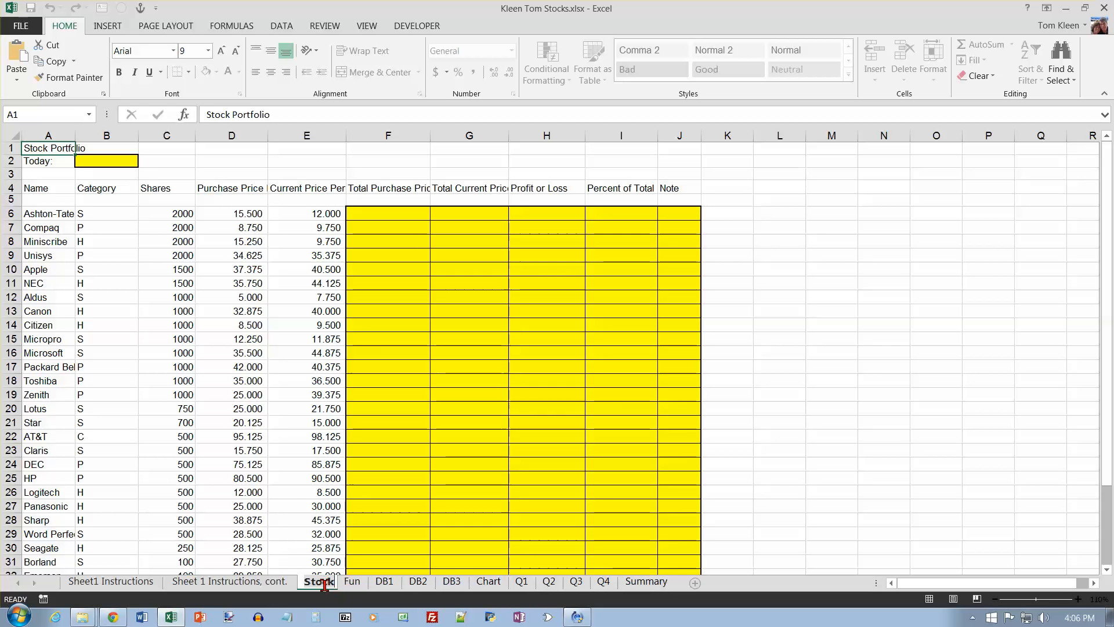
pyautogui.press('Return')
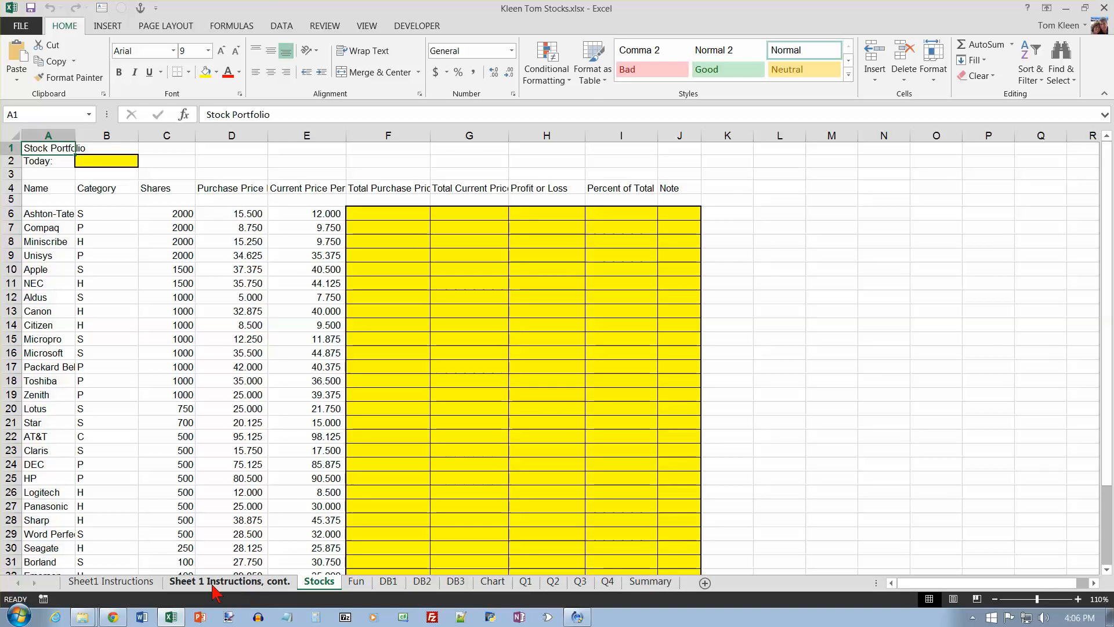
# Step: On the Sheet1 Instructions sheet, recolor the save-file and rename-sheet instructions black to mark them done
pyautogui.click(150, 587)
pyautogui.moveTo(230, 178); pyautogui.dragTo(26, 152)
pyautogui.click(227, 72)
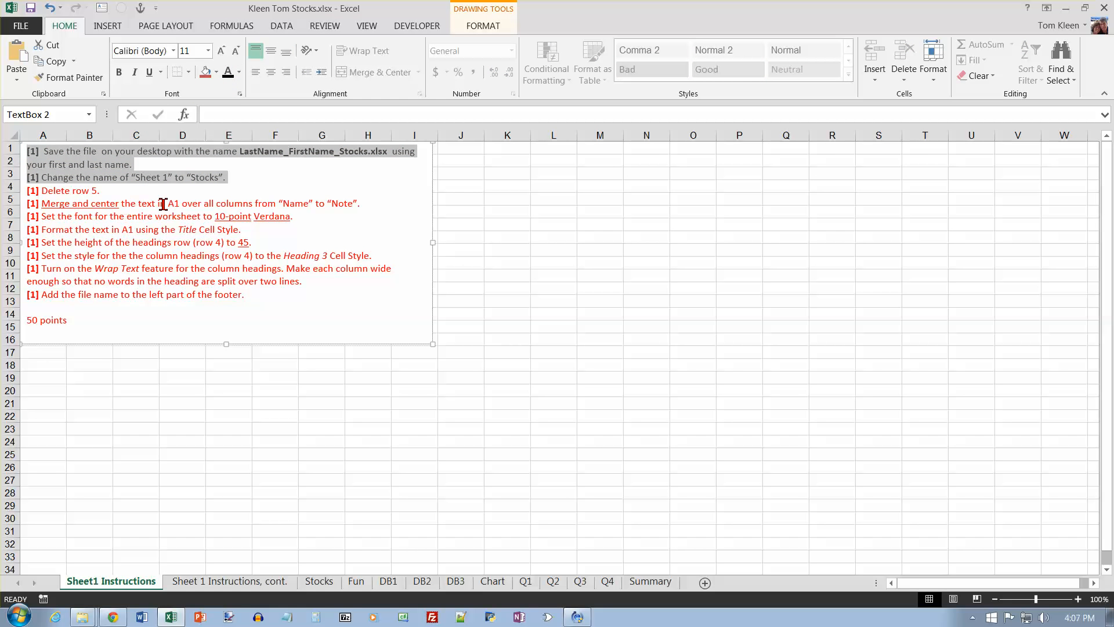
# Step: On the Stocks sheet, delete row 5 and merge and center the Stock Portfolio title across A1:J1
pyautogui.click(319, 581)
pyautogui.rightClick(13, 199)
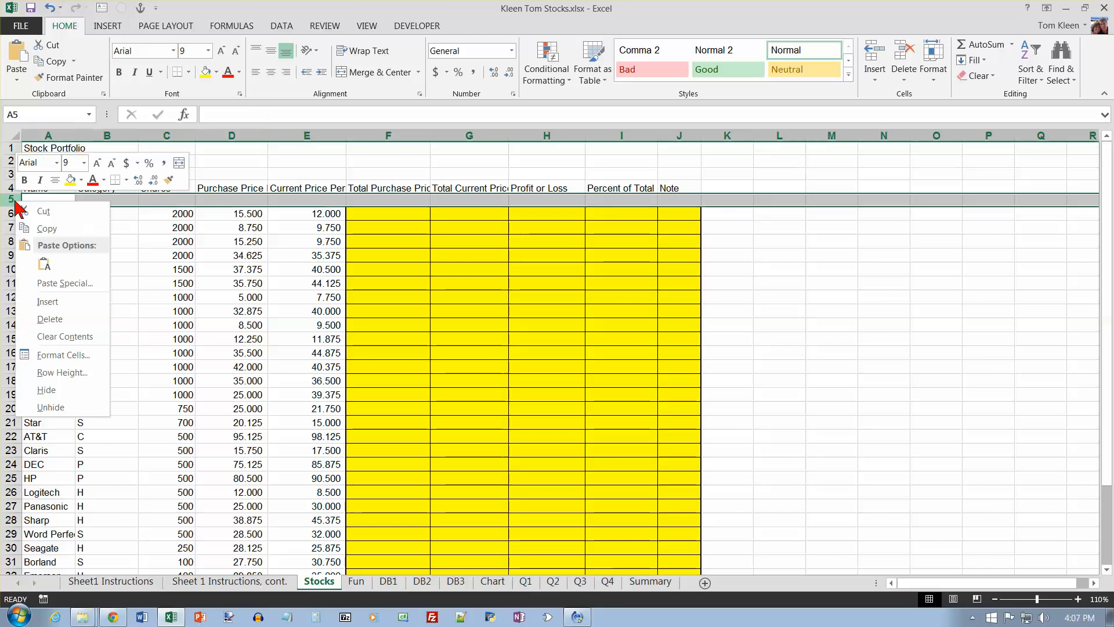
pyautogui.click(52, 320)
pyautogui.moveTo(35, 148); pyautogui.dragTo(660, 150)
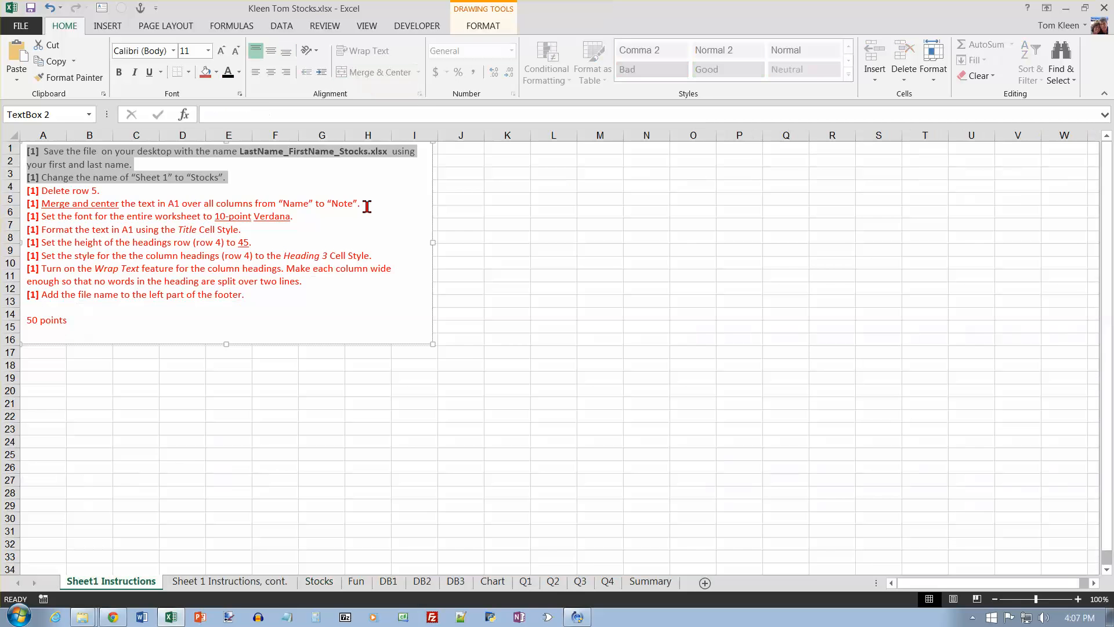
# Step: On the Sheet1 Instructions sheet, recolor the lines from renaming the sheet through merging and centering A1 black
pyautogui.moveTo(357, 203); pyautogui.dragTo(294, 167)
pyautogui.click(230, 76)
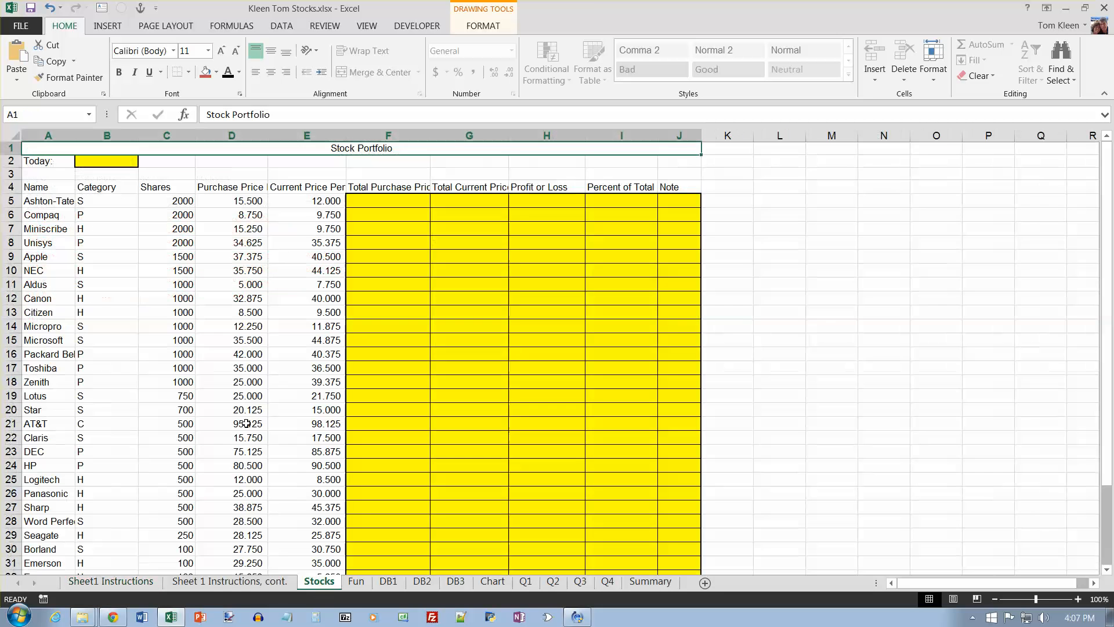
# Step: Set the font of the entire Stocks worksheet to 10-point Verdana
pyautogui.click(319, 581)
pyautogui.click(14, 136)
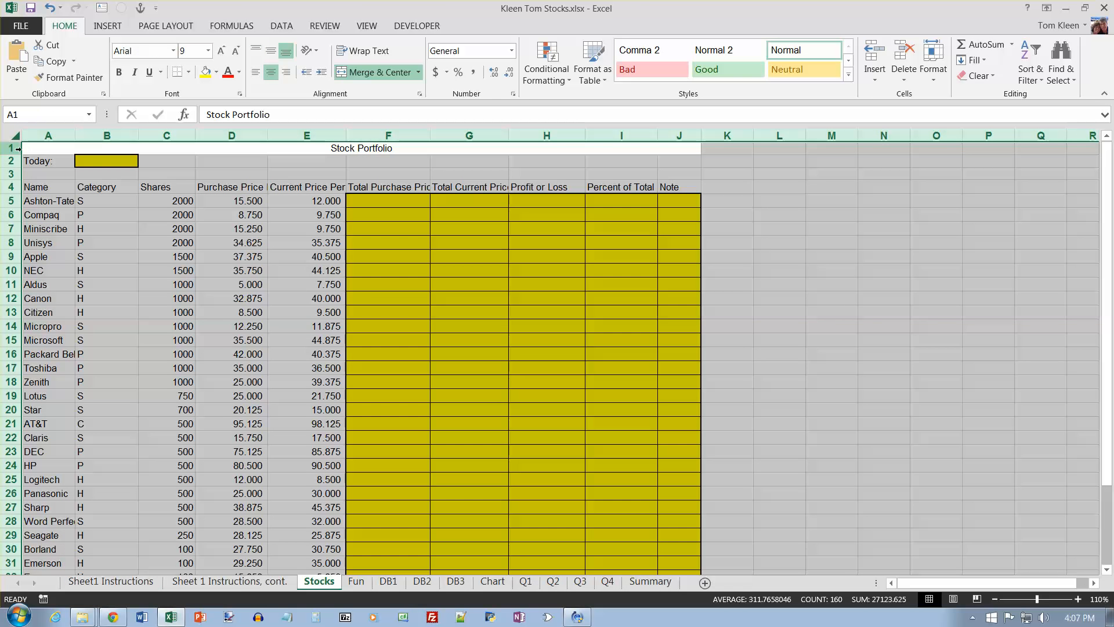
pyautogui.click(208, 51)
pyautogui.click(192, 93)
pyautogui.click(173, 51)
pyautogui.write('Verdana')
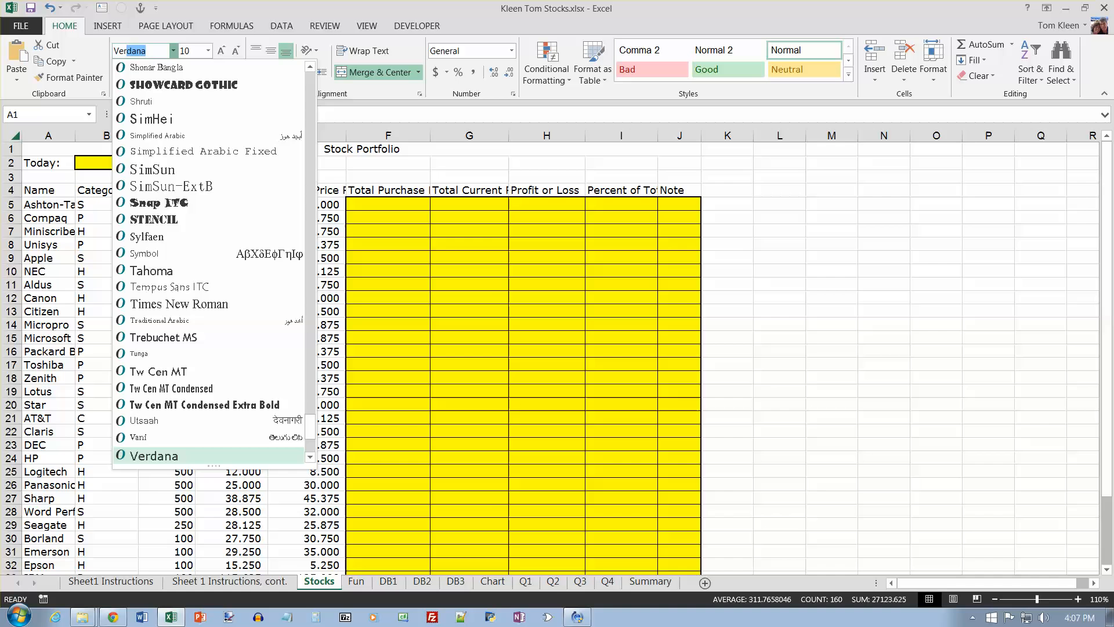
pyautogui.press('Return')
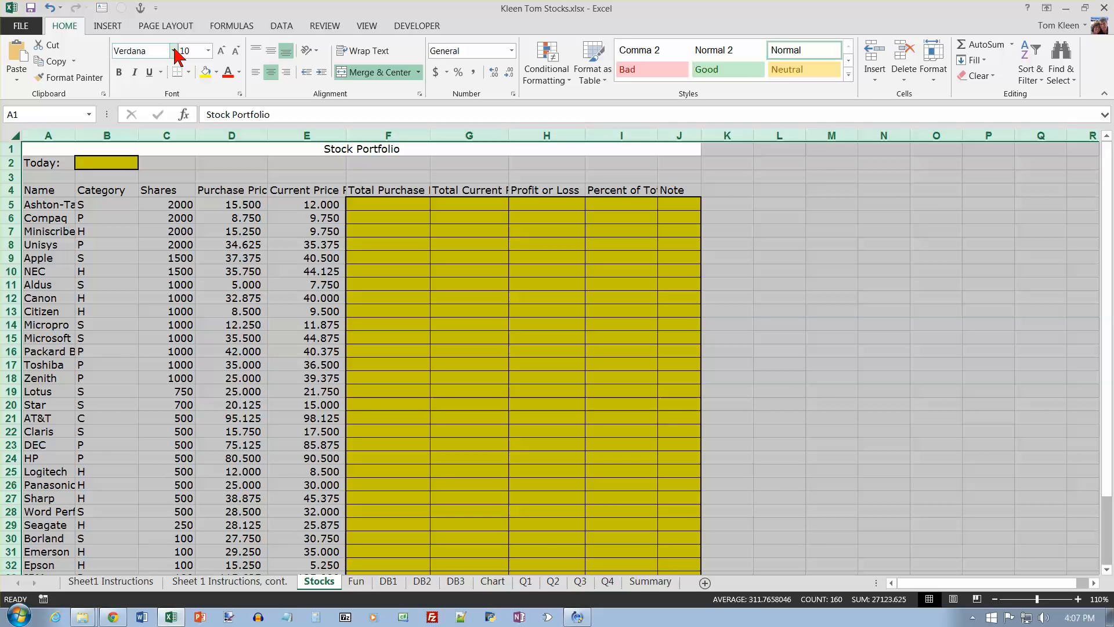
# Step: Apply the Title cell style to the merged Stock Portfolio heading in A1
pyautogui.click(302, 150)
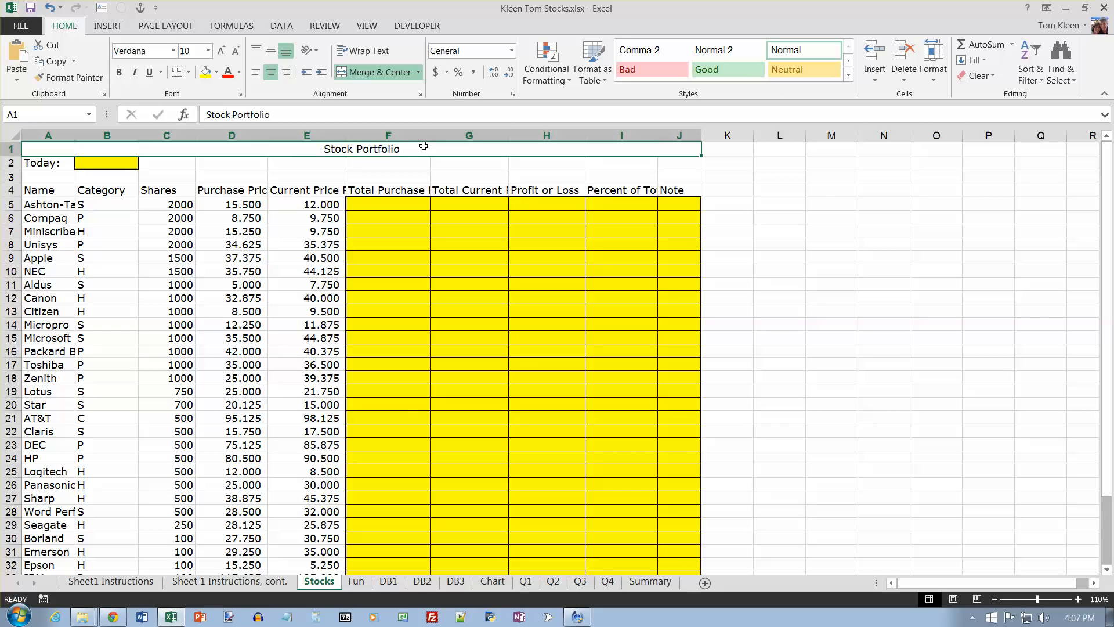
pyautogui.click(849, 75)
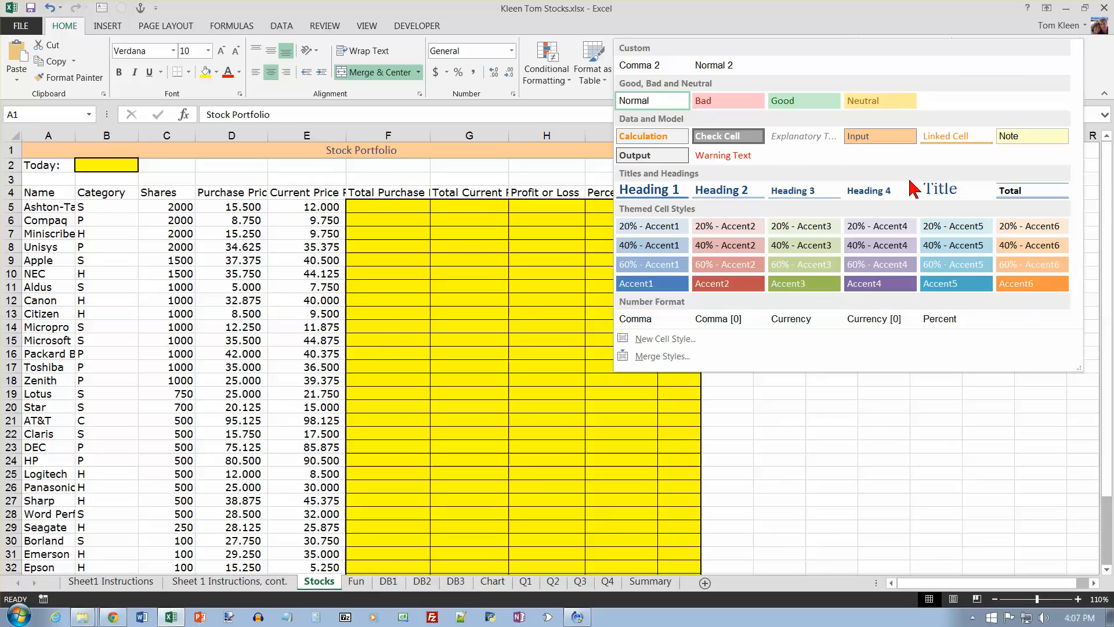
pyautogui.click(939, 188)
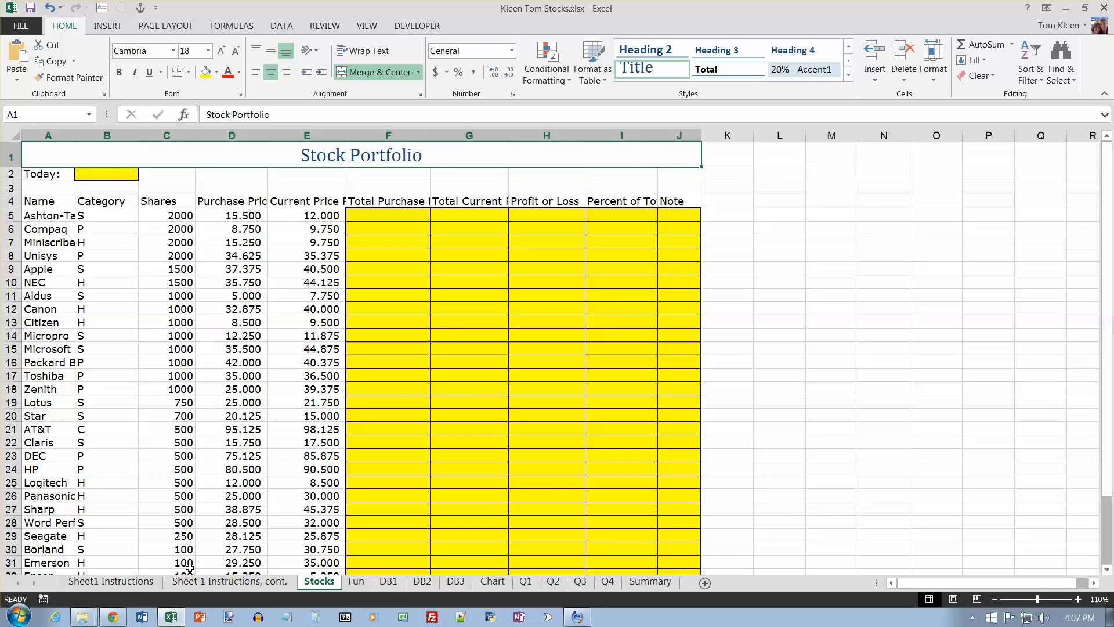
# Step: On the Sheet1 Instructions sheet, recolor the merge, Verdana font and Title style instructions black
pyautogui.click(113, 581)
pyautogui.moveTo(247, 229); pyautogui.dragTo(23, 207)
pyautogui.click(228, 78)
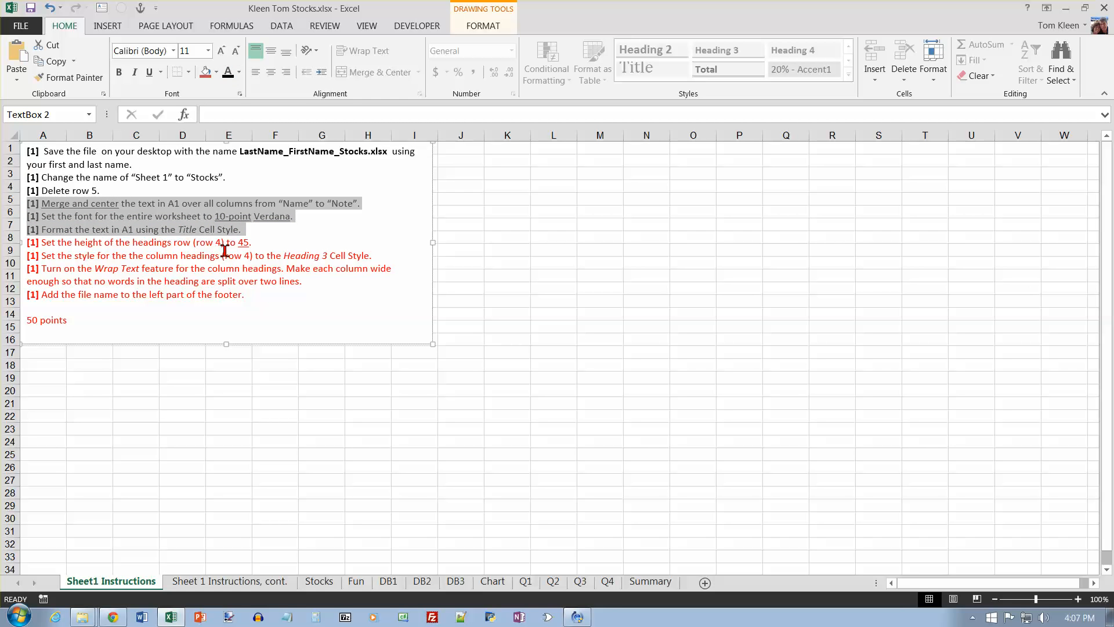
# Step: Set the height of row 4 on the Stocks sheet to 45
pyautogui.click(319, 581)
pyautogui.rightClick(10, 201)
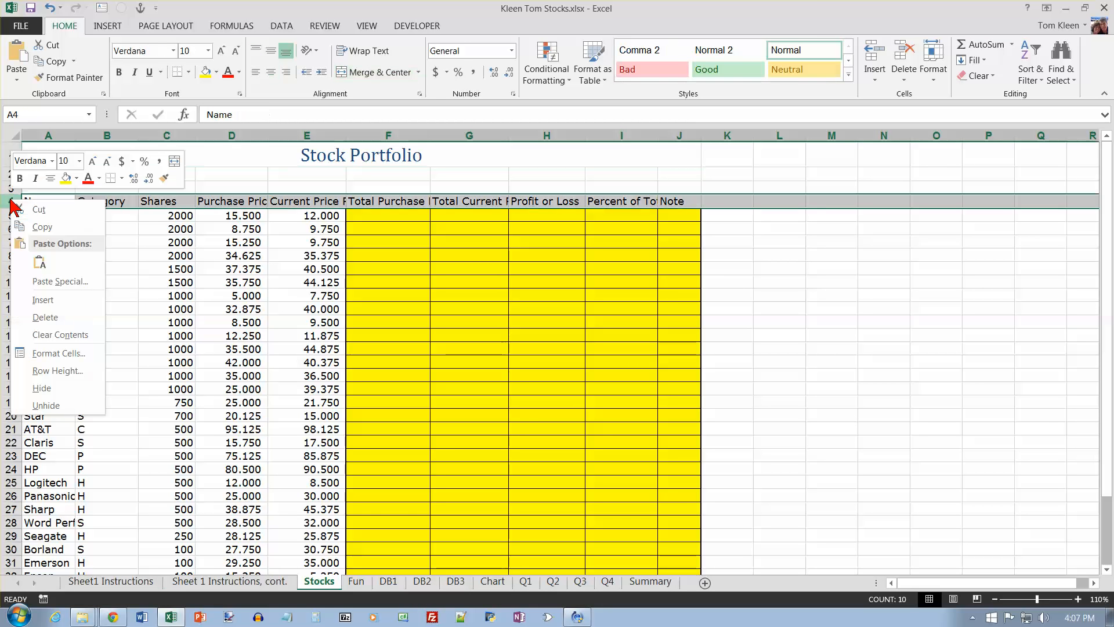
pyautogui.click(36, 370)
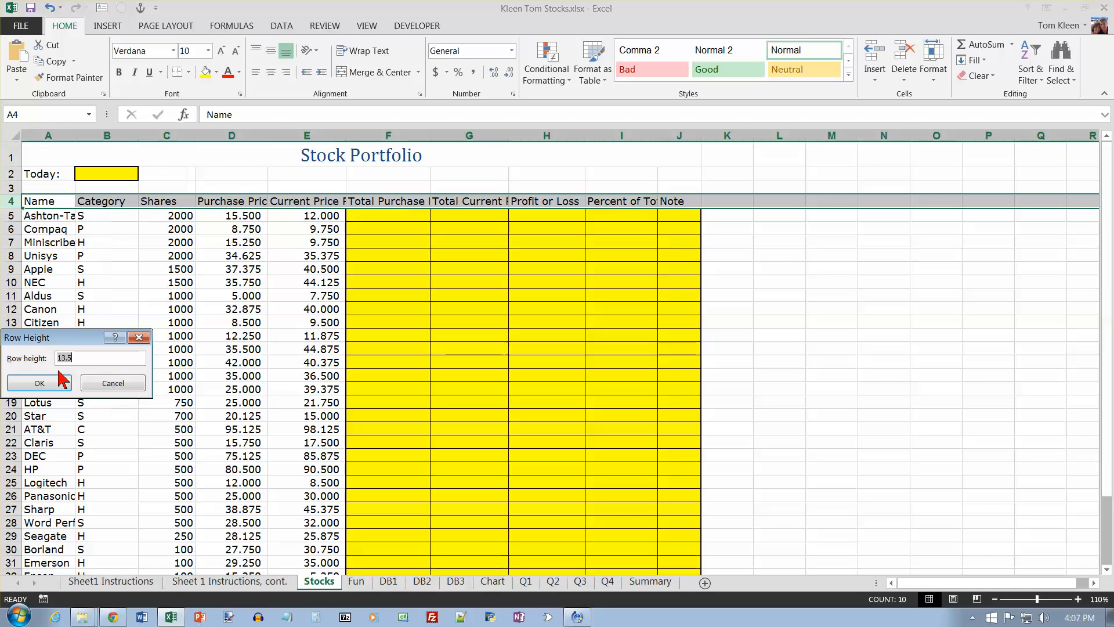
pyautogui.write('45')
pyautogui.click(60, 380)
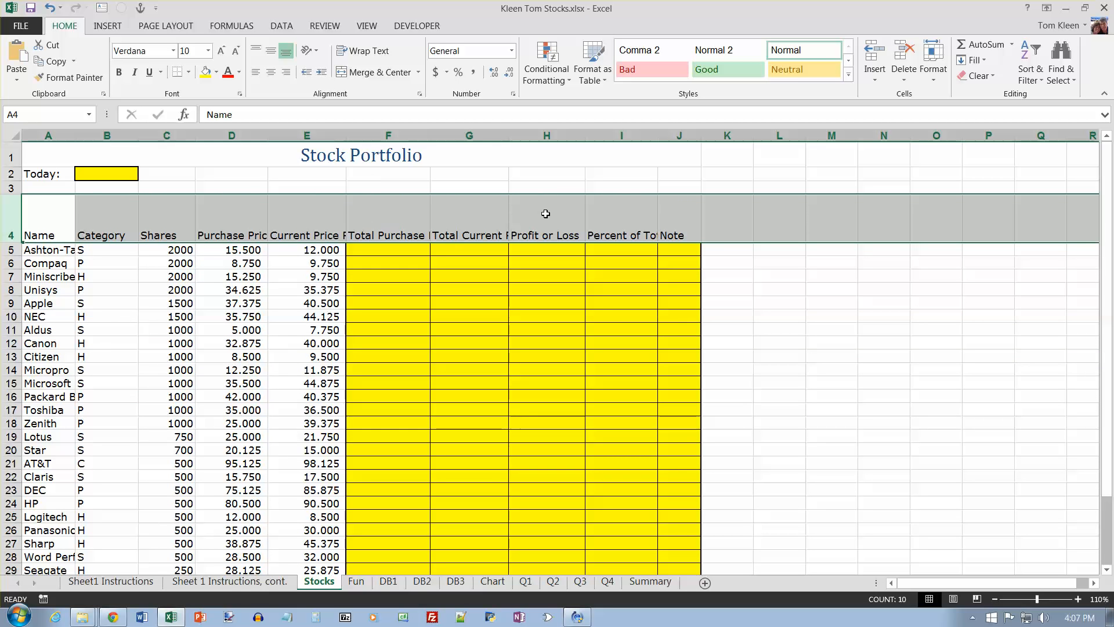
# Step: Apply the Heading 3 cell style to the Stocks column headings in A4:J4 and turn on Wrap Text for them
pyautogui.click(135, 582)
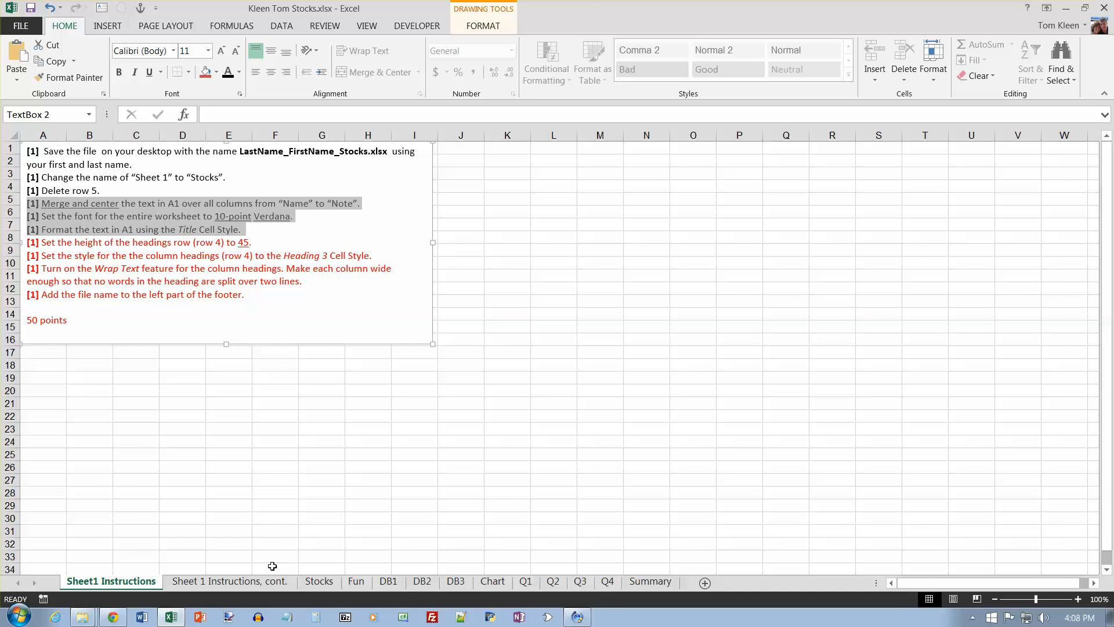
pyautogui.click(319, 581)
pyautogui.moveTo(44, 219); pyautogui.dragTo(669, 210)
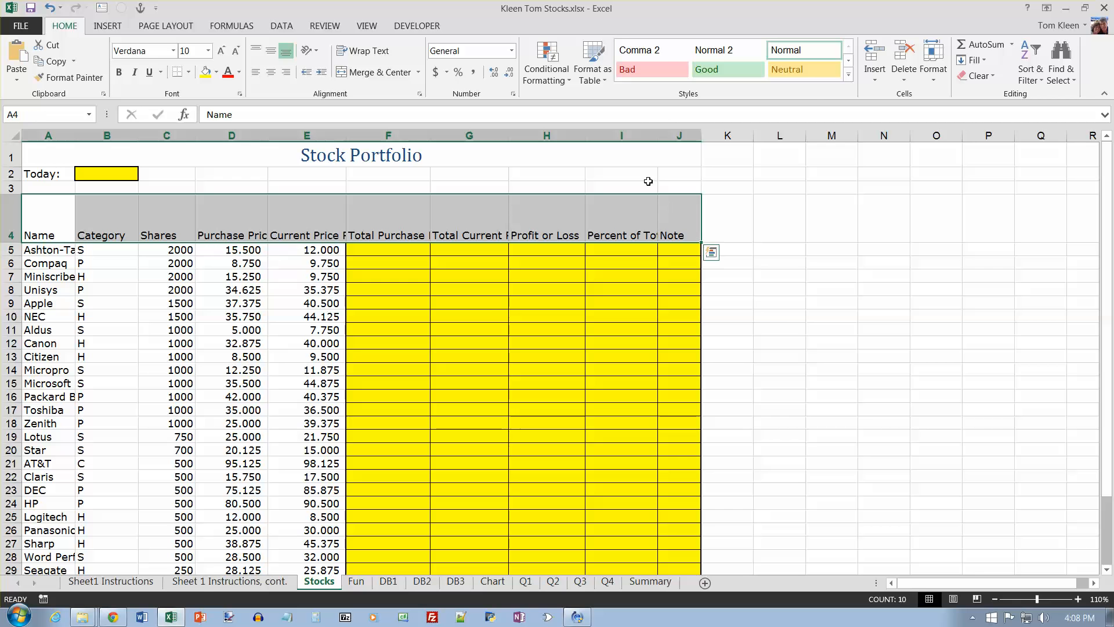
pyautogui.click(849, 74)
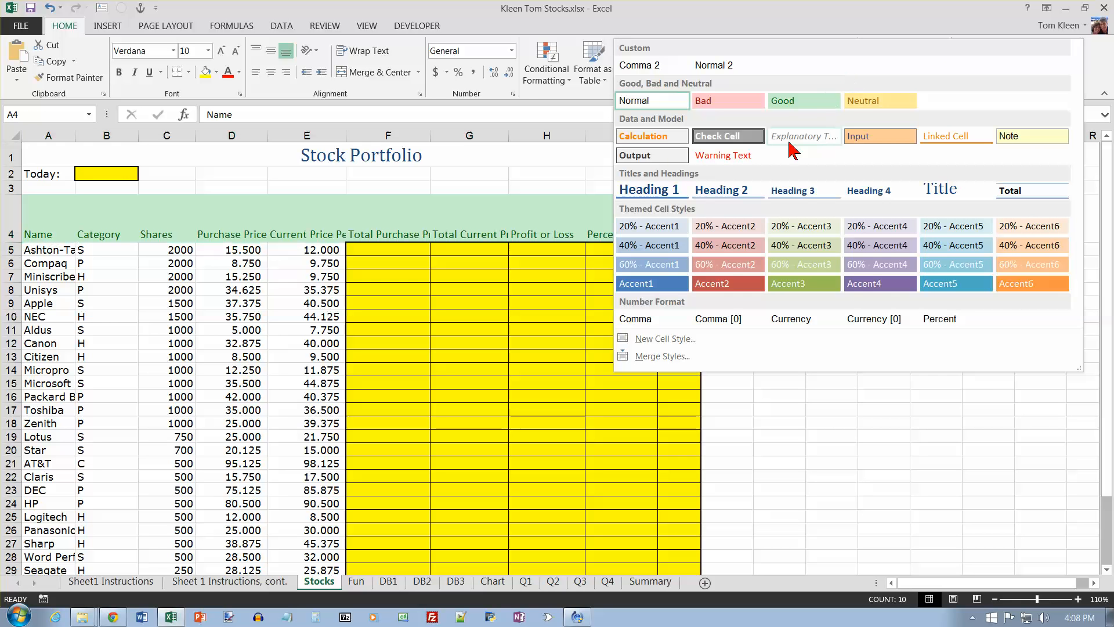
pyautogui.click(801, 186)
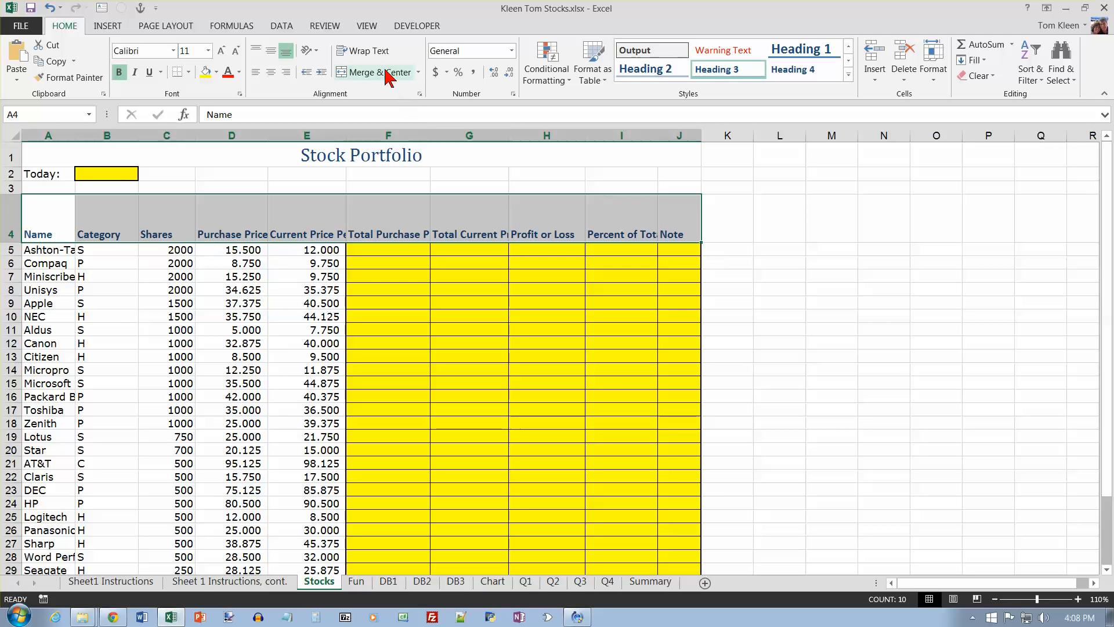
pyautogui.click(371, 50)
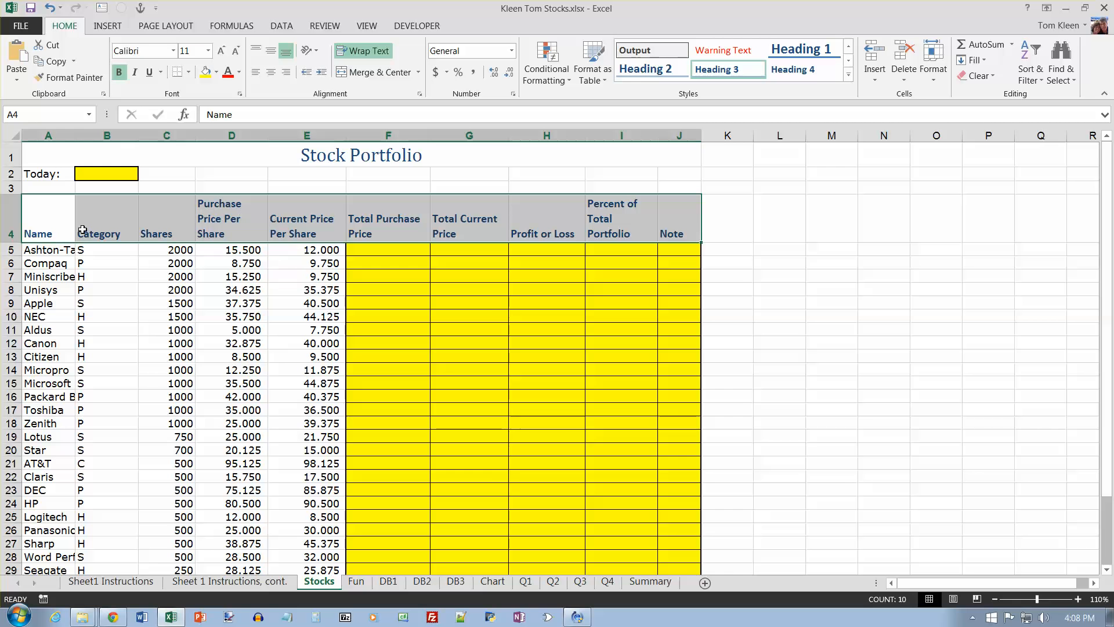
# Step: On the Sheet1 Instructions sheet, recolor the row height, Heading 3 and Wrap Text instructions black
pyautogui.click(149, 580)
pyautogui.moveTo(332, 283); pyautogui.dragTo(22, 243)
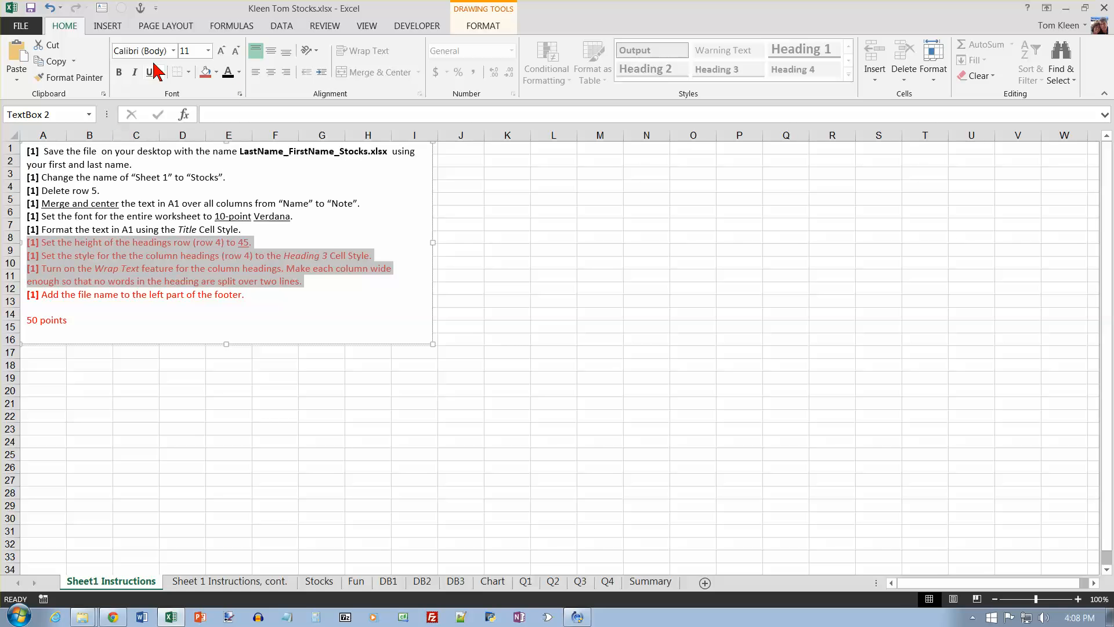
pyautogui.click(228, 72)
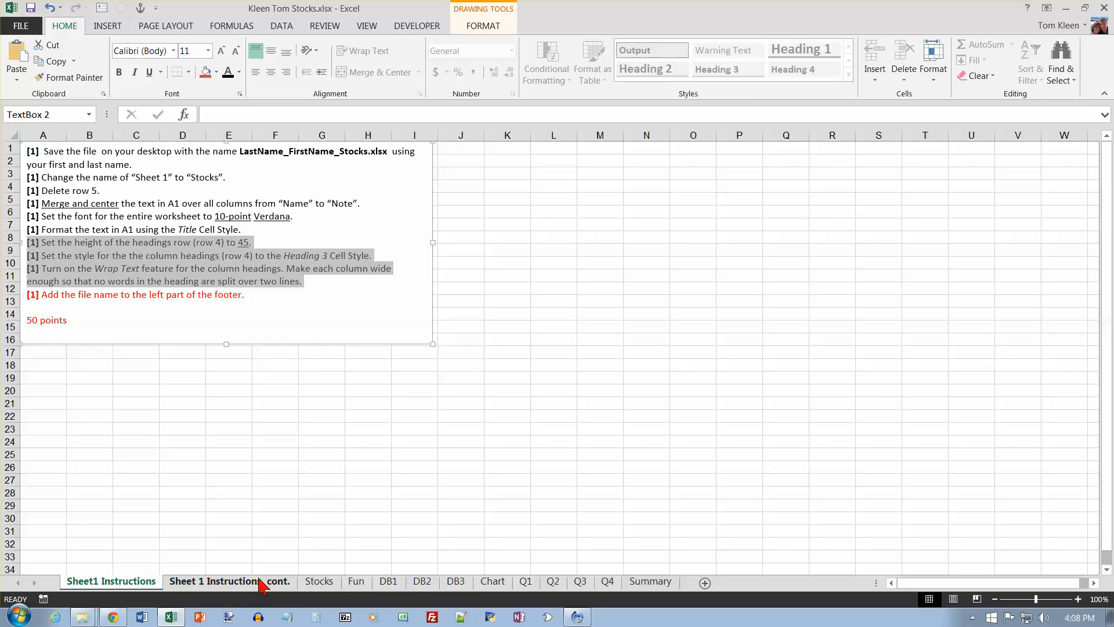
# Step: Add the file name code &[File] to the left section of the Stocks sheet's footer
pyautogui.click(319, 581)
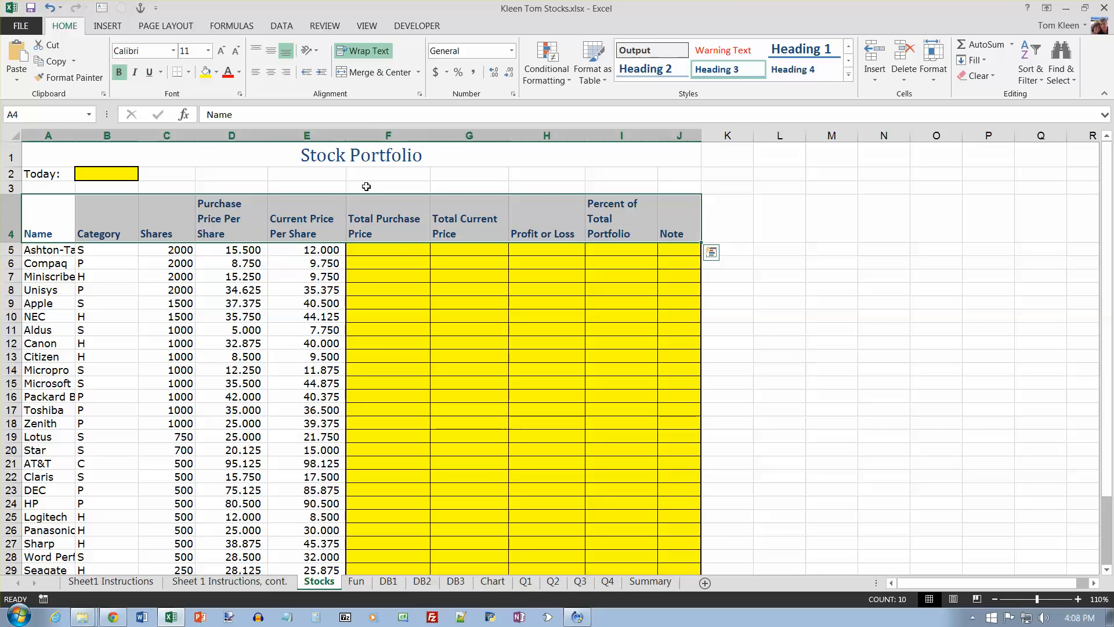
pyautogui.click(184, 29)
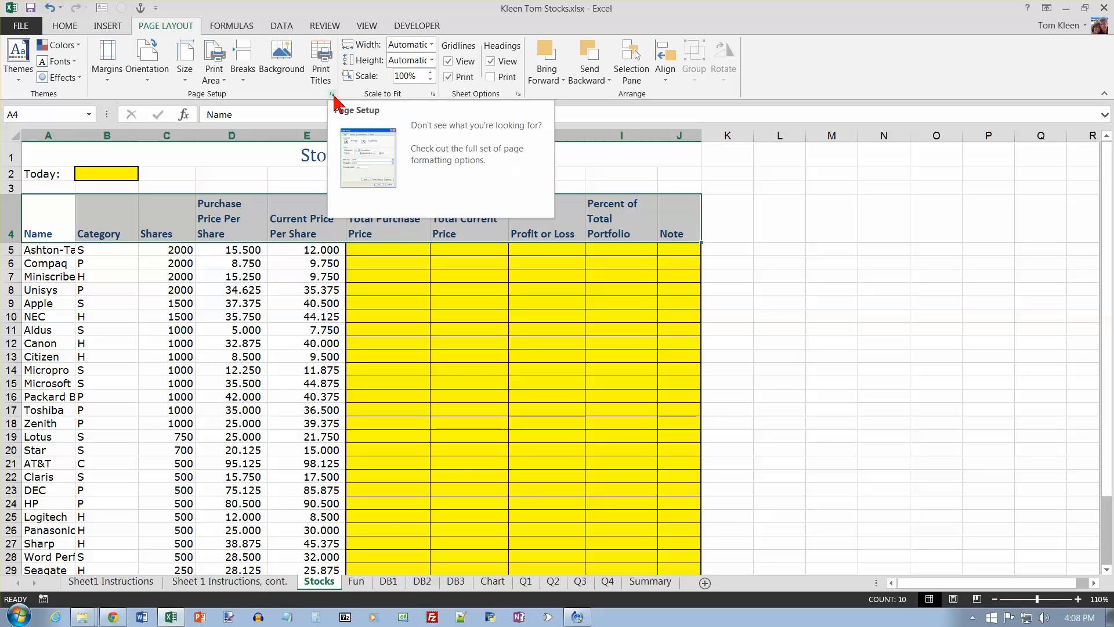
pyautogui.click(332, 94)
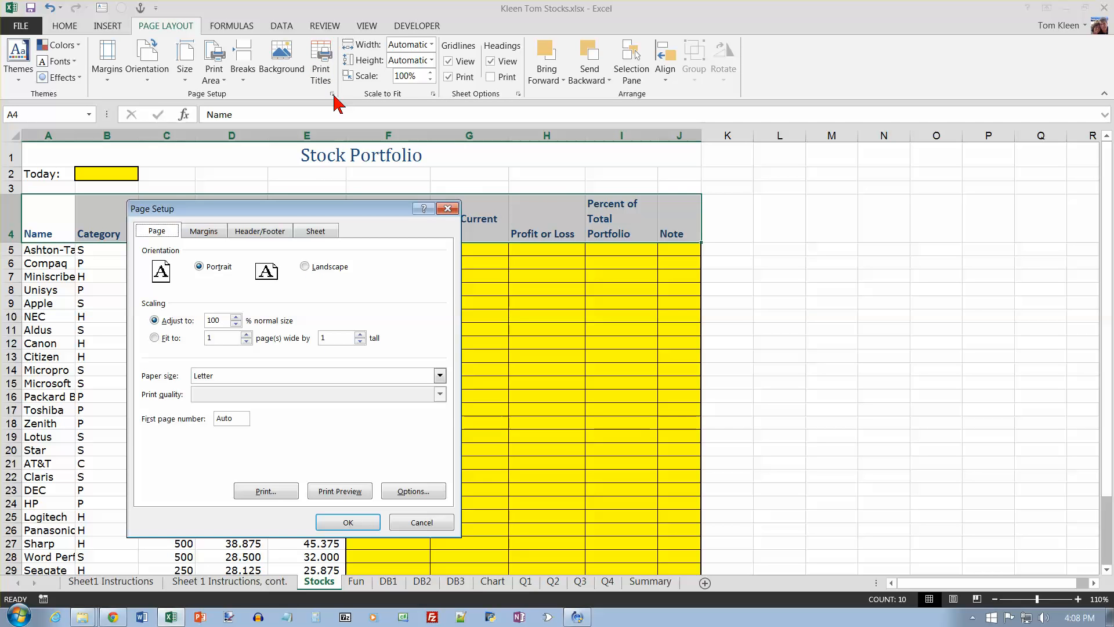
pyautogui.click(259, 232)
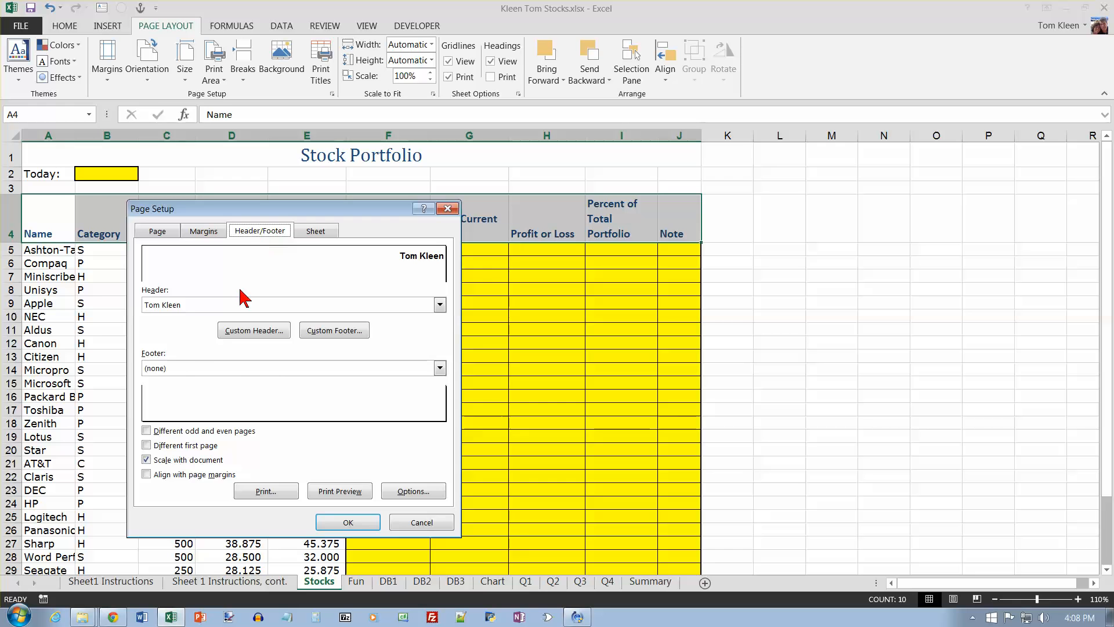
pyautogui.click(326, 331)
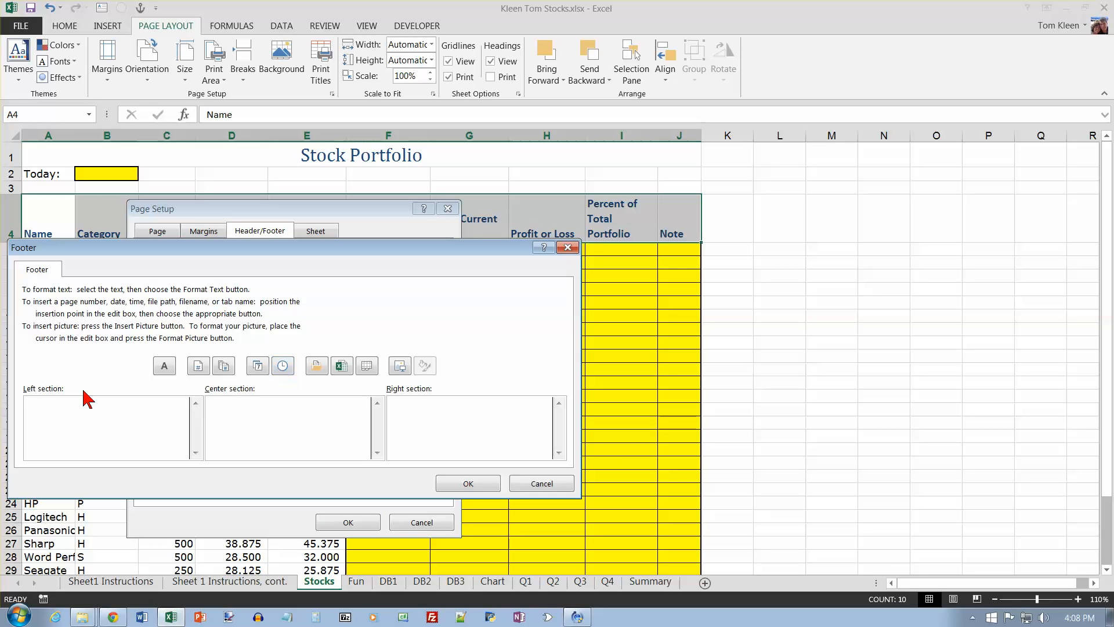
pyautogui.click(341, 368)
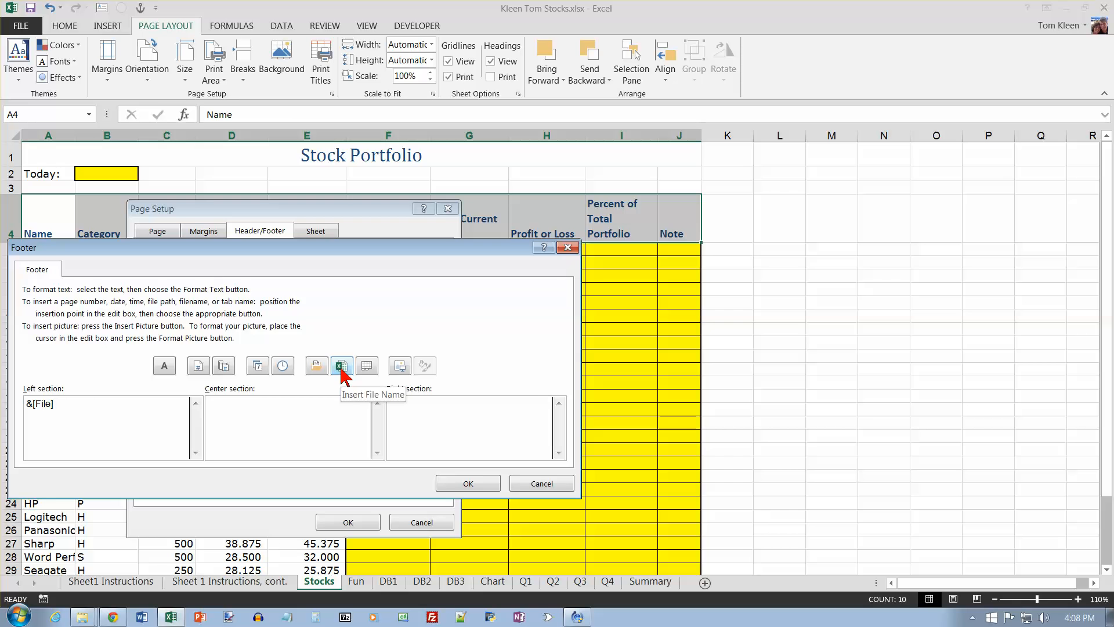
pyautogui.click(468, 483)
pyautogui.click(364, 521)
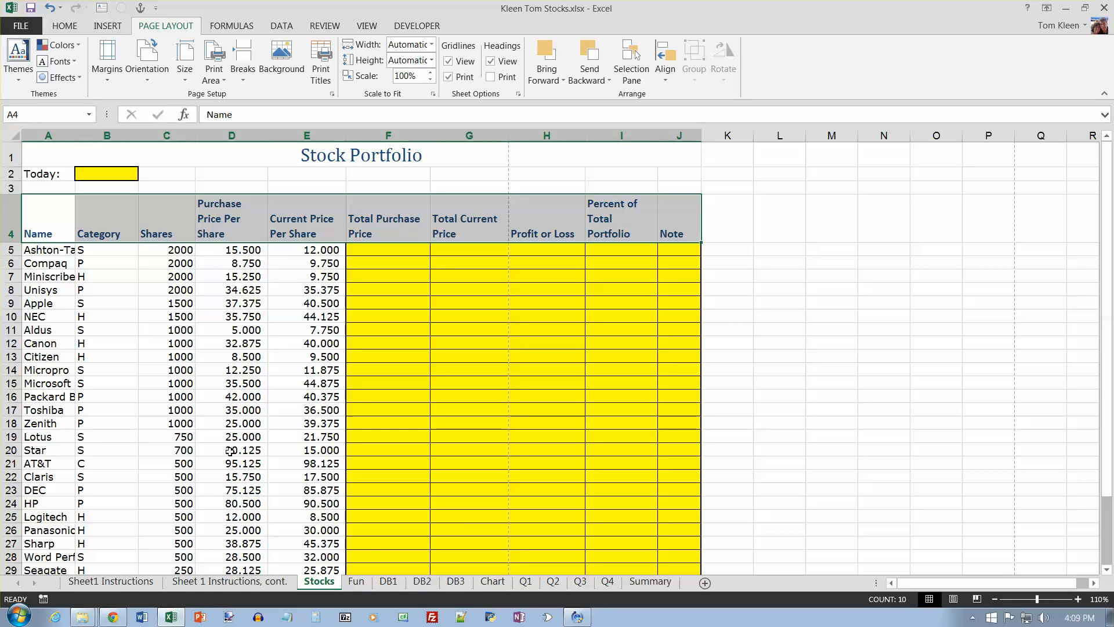
# Step: After checking the continued Sheet 1 instructions, enter =C5*D5 in Stocks cell F5 to calculate the first Total Purchase Price
pyautogui.click(202, 583)
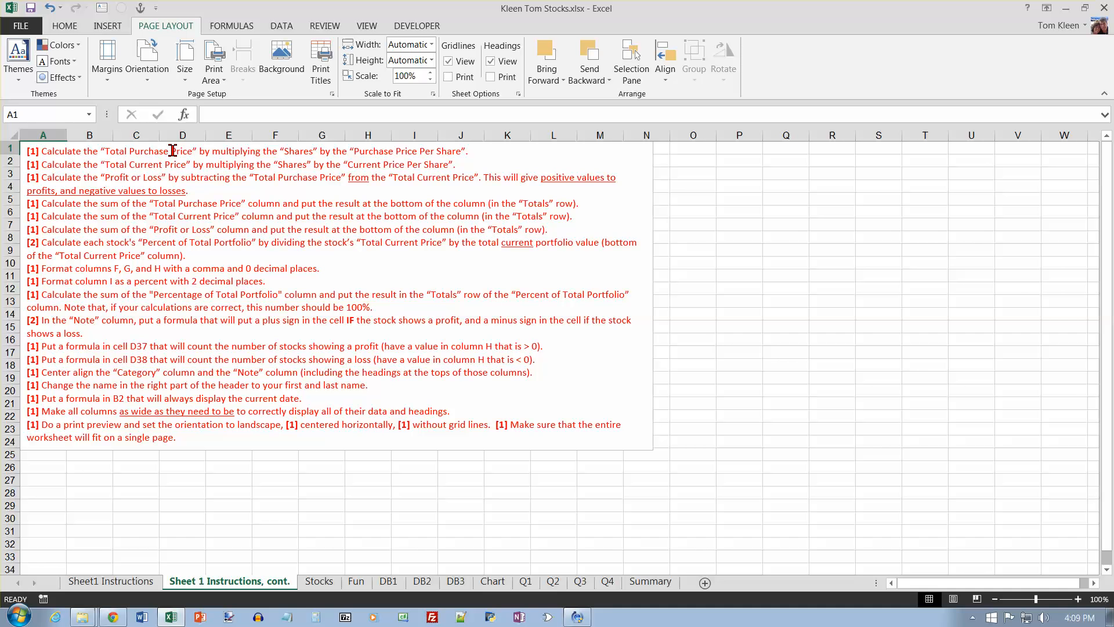
pyautogui.click(319, 581)
pyautogui.click(391, 249)
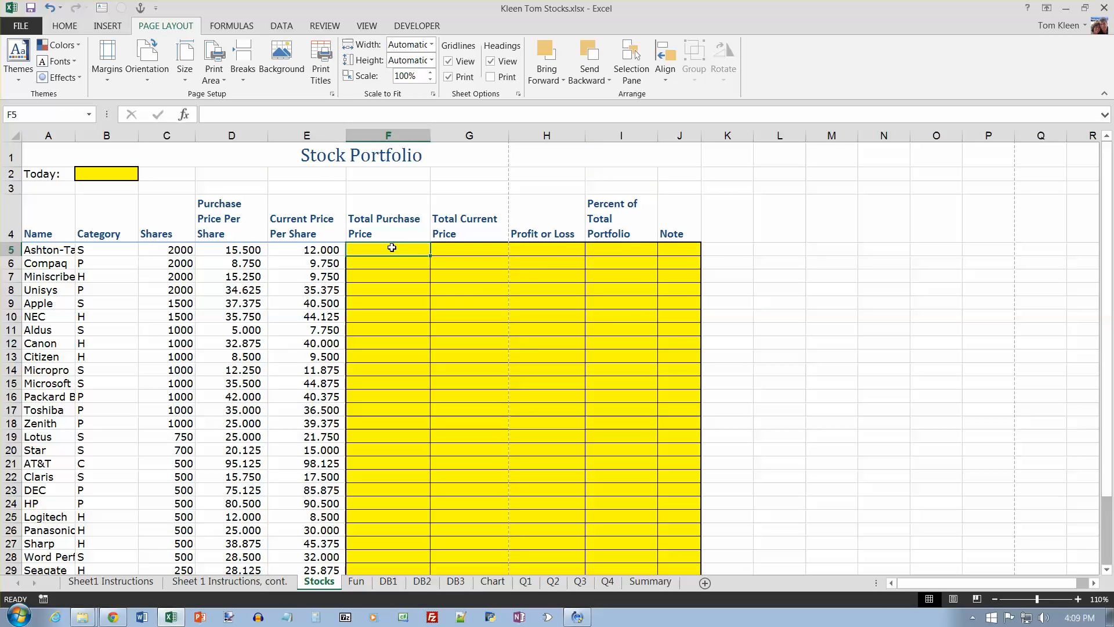
pyautogui.write('=')
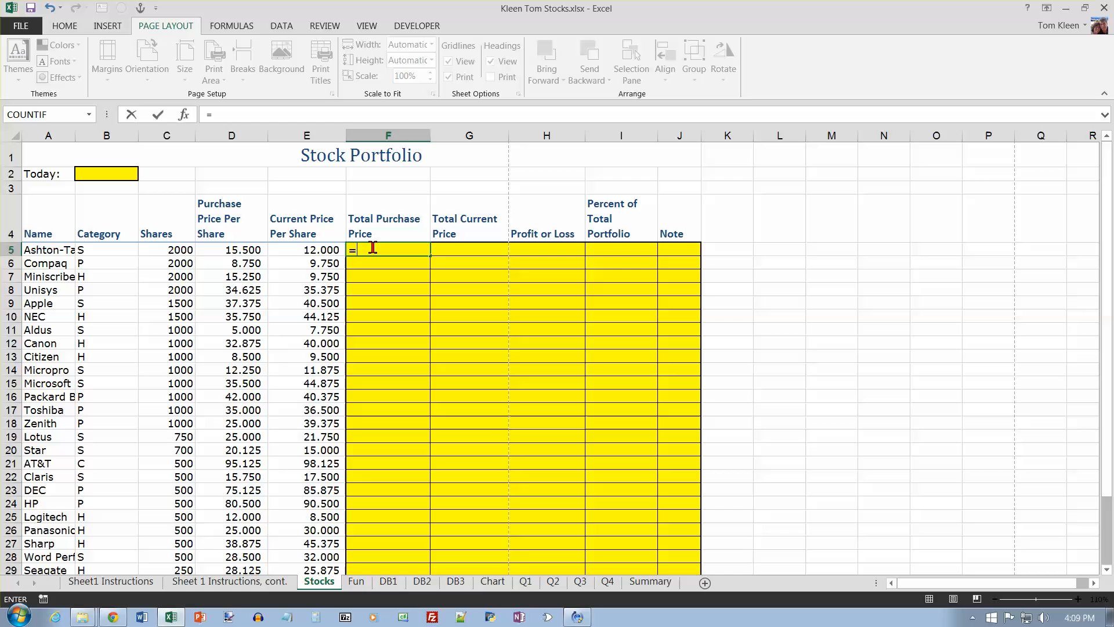
pyautogui.click(185, 249)
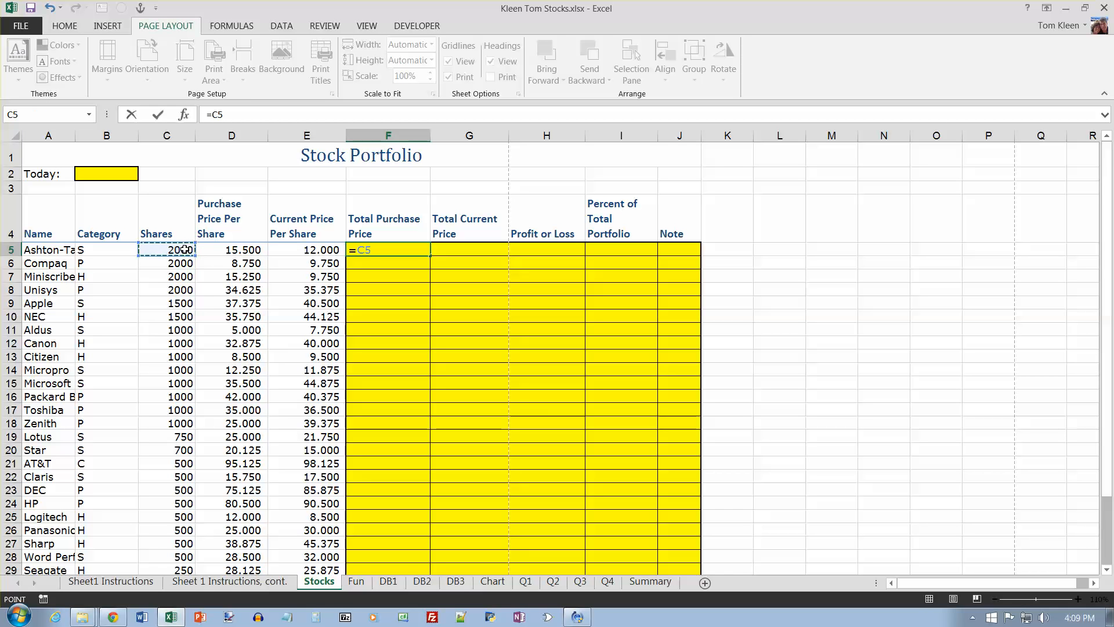
pyautogui.write('*')
pyautogui.click(217, 250)
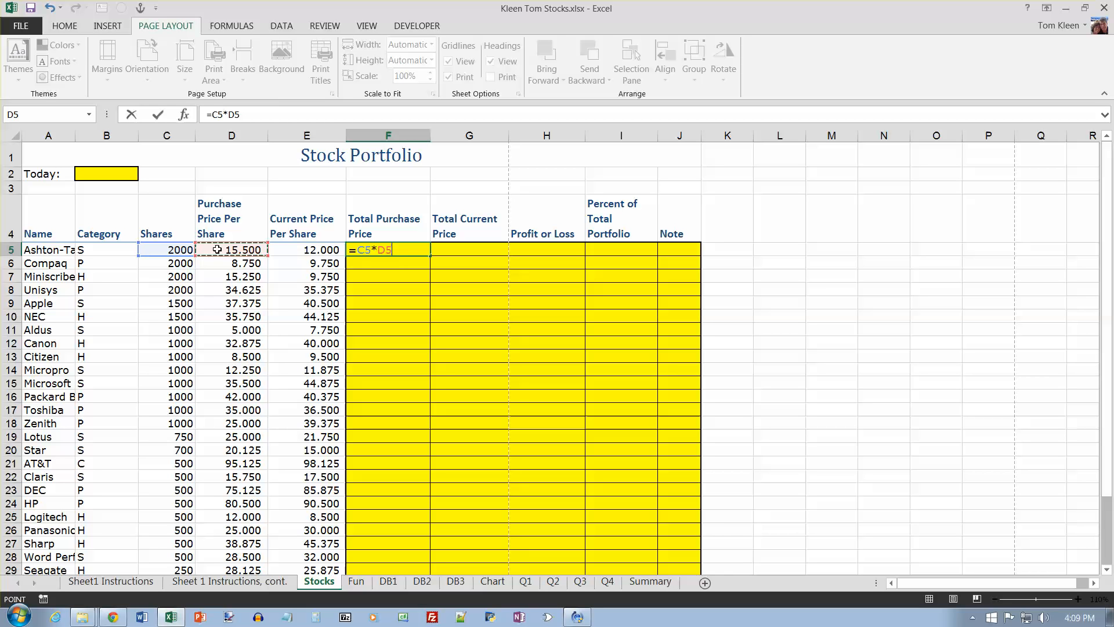
pyautogui.press('Return')
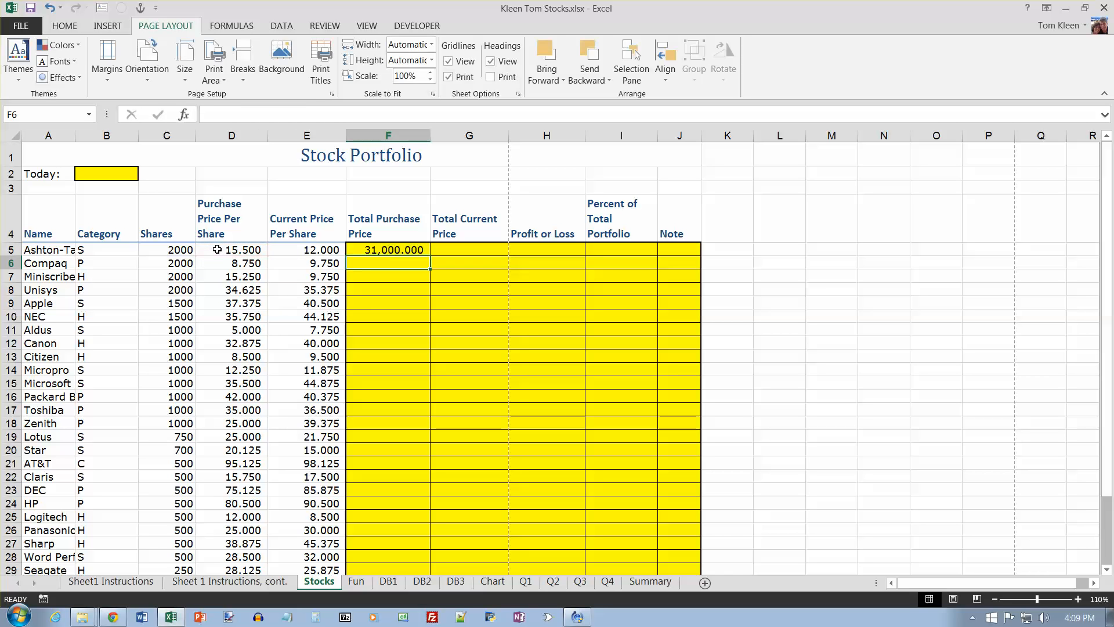
# Step: Check the Total Current Price instruction and start a formula in cell G5 of the Stocks sheet
pyautogui.click(206, 582)
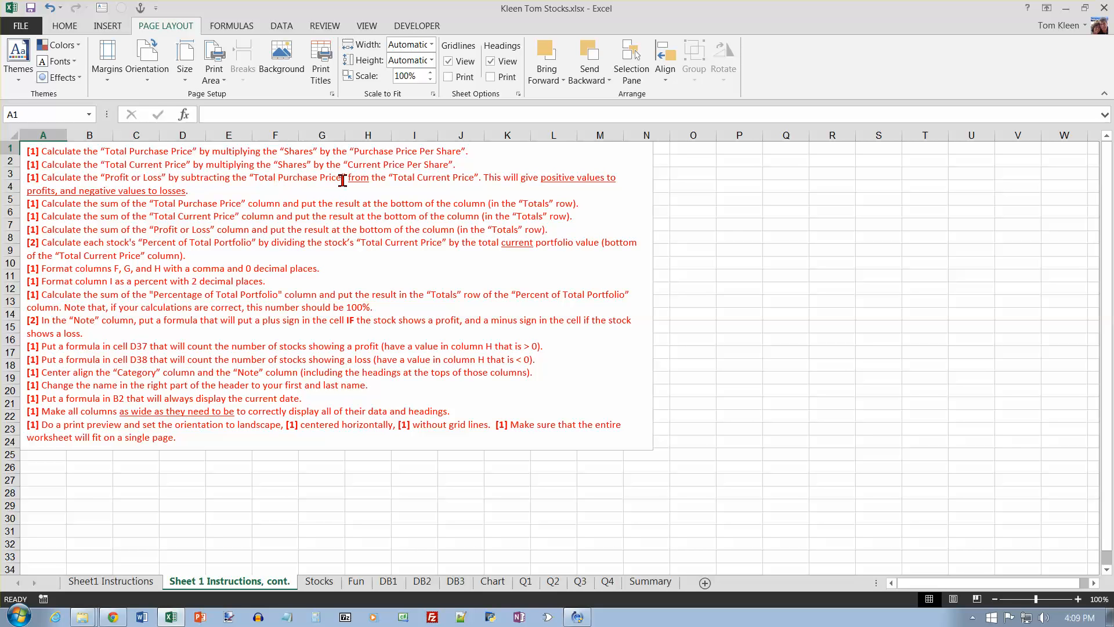
pyautogui.click(319, 580)
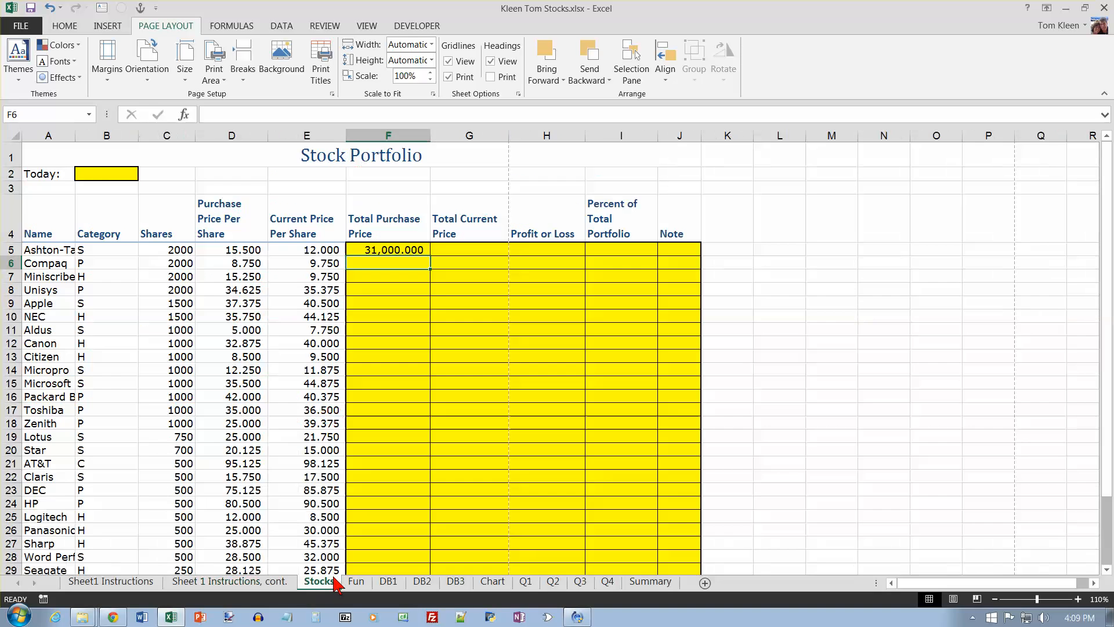
pyautogui.click(481, 248)
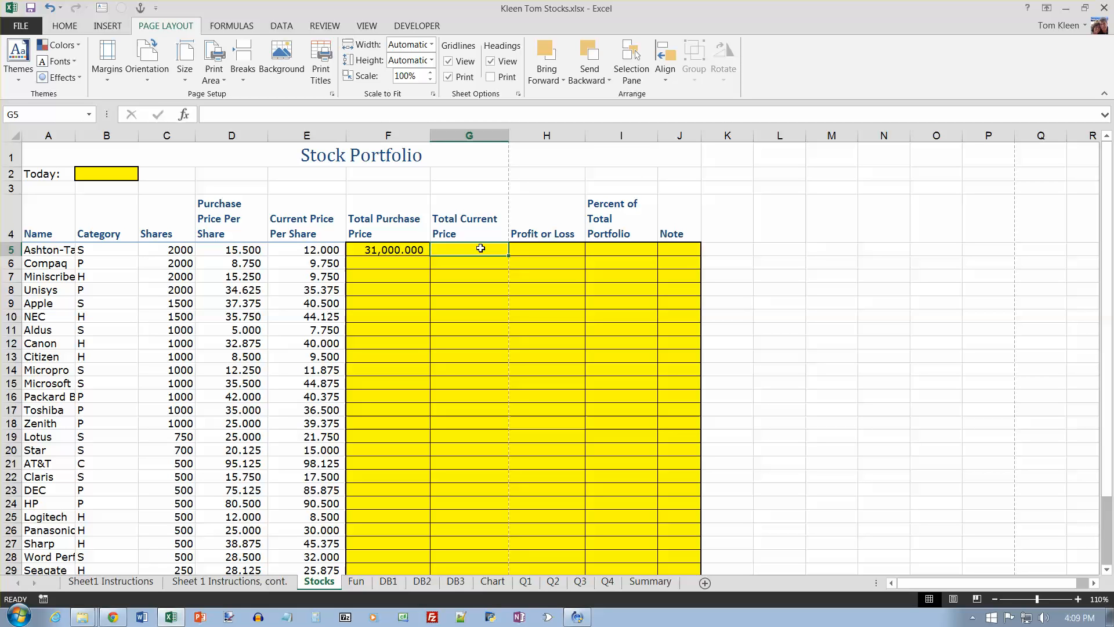
pyautogui.write('=')
pyautogui.press('Left')
pyautogui.press('Left')
pyautogui.press('Left')
pyautogui.write('*')
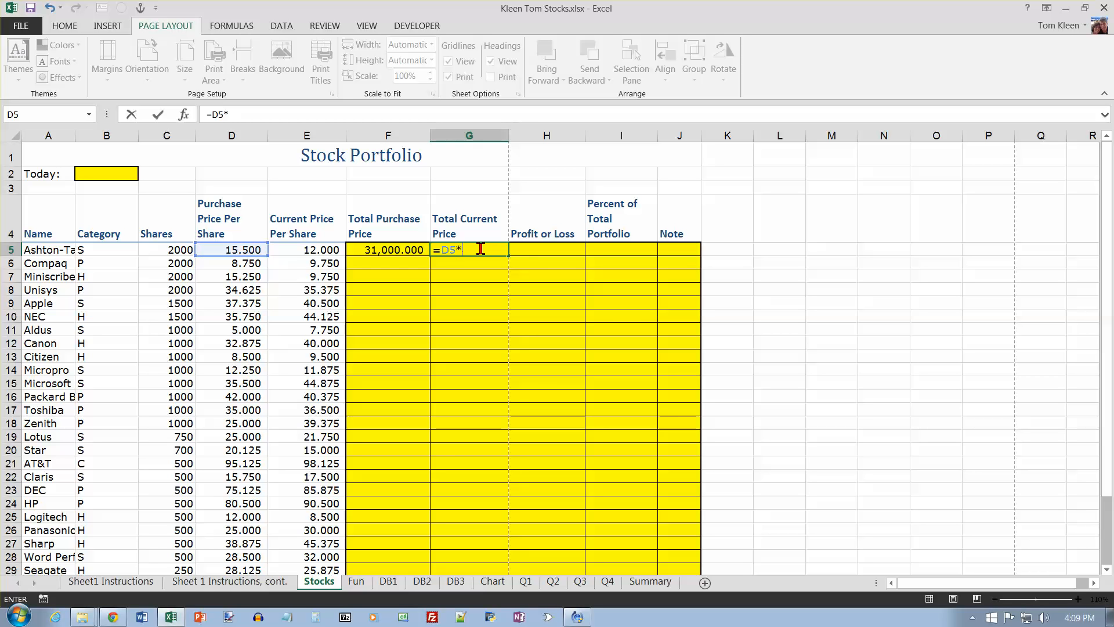
pyautogui.press('BackSpace')
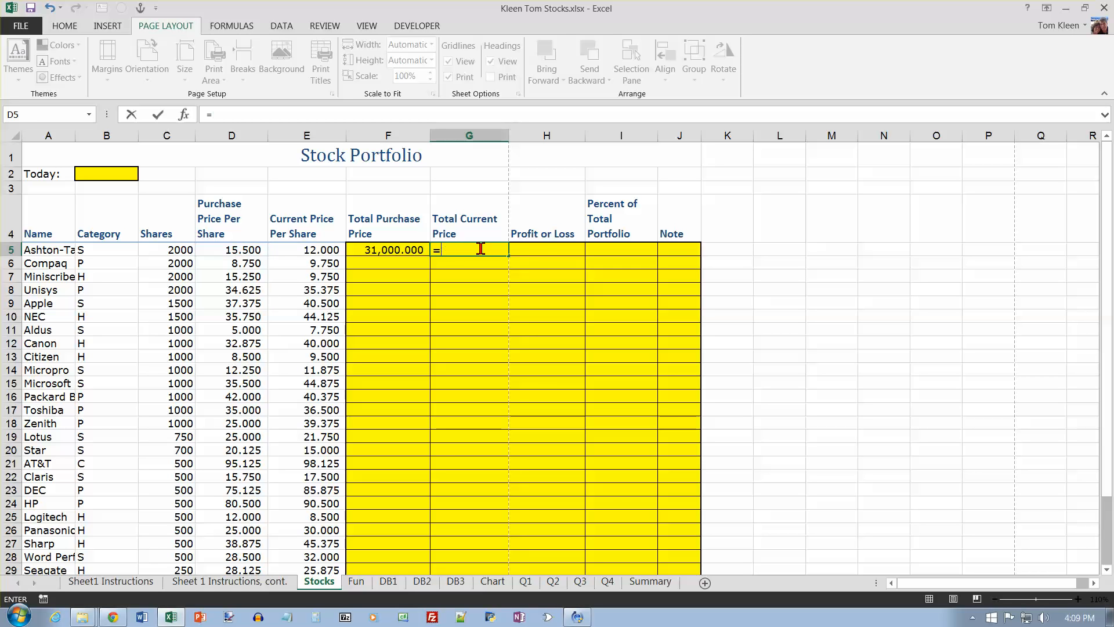
# Step: Complete the G5 formula as =C5*E5 to multiply Shares by Current Price Per Share
pyautogui.write('c5*')
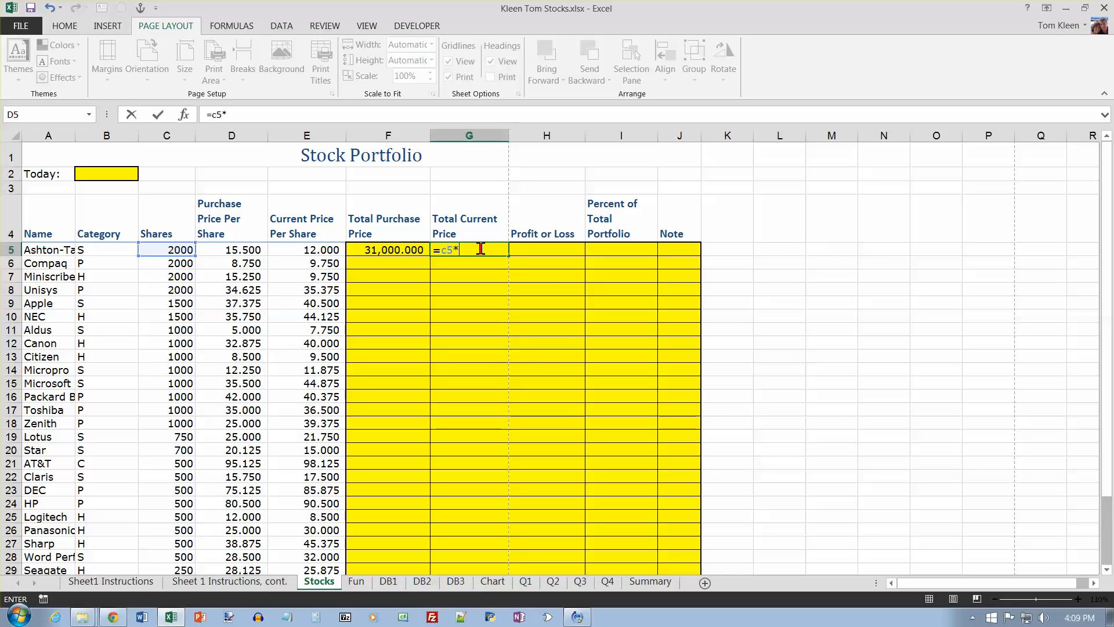
pyautogui.press('Left')
pyautogui.press('Left')
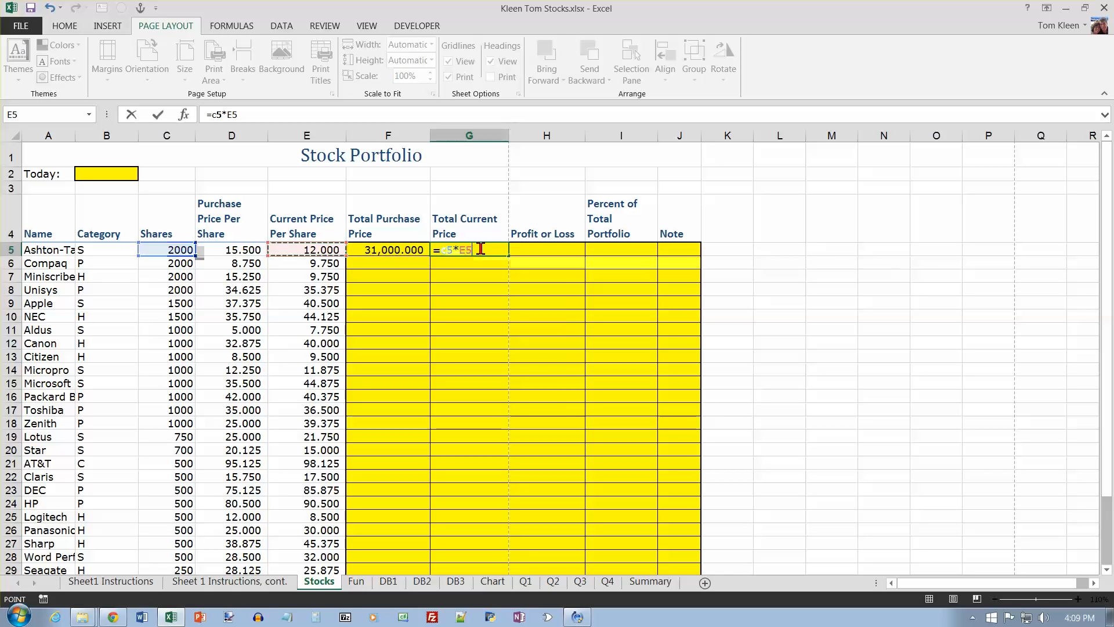
pyautogui.press('Return')
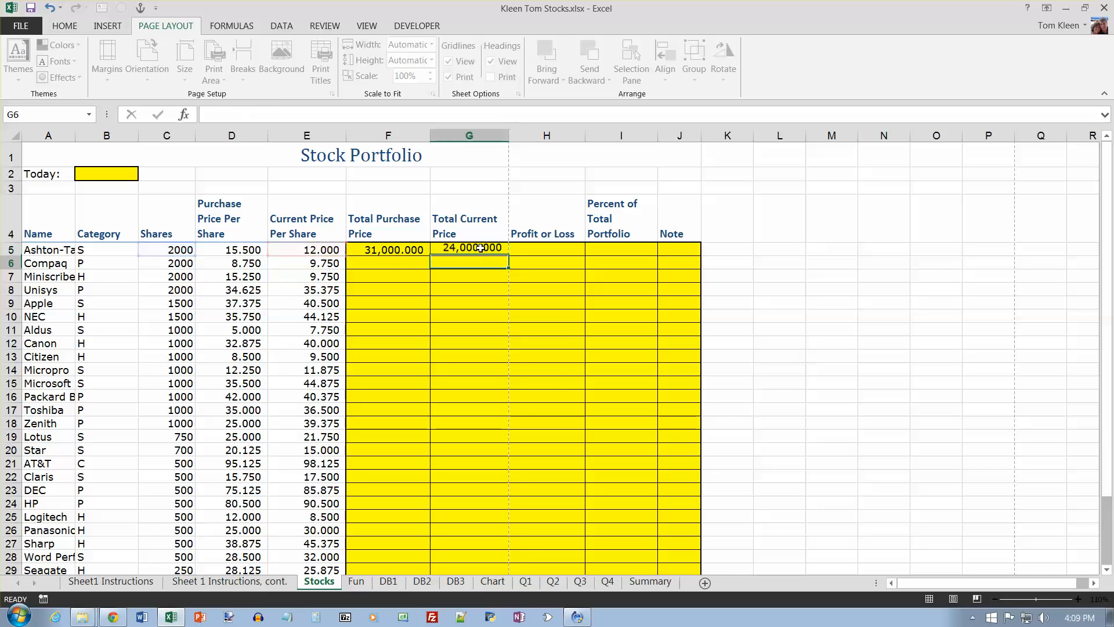
# Step: Enter =G5-F5 in H5 for Profit or Loss and fill the formulas in F5:H5 down through row 33
pyautogui.click(542, 249)
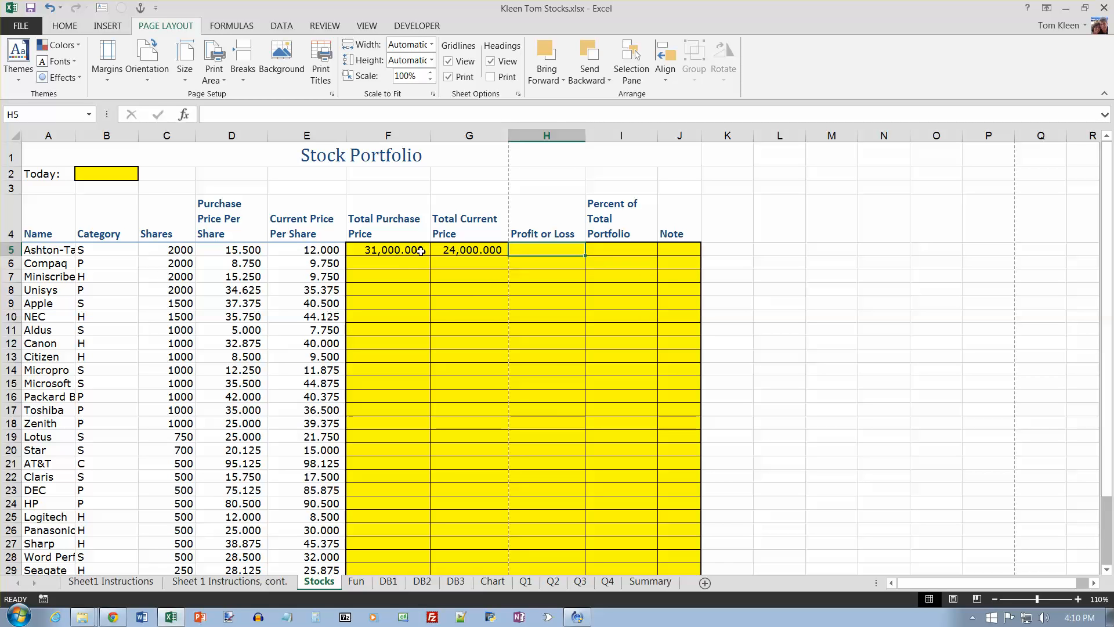
pyautogui.write('=')
pyautogui.press('Left')
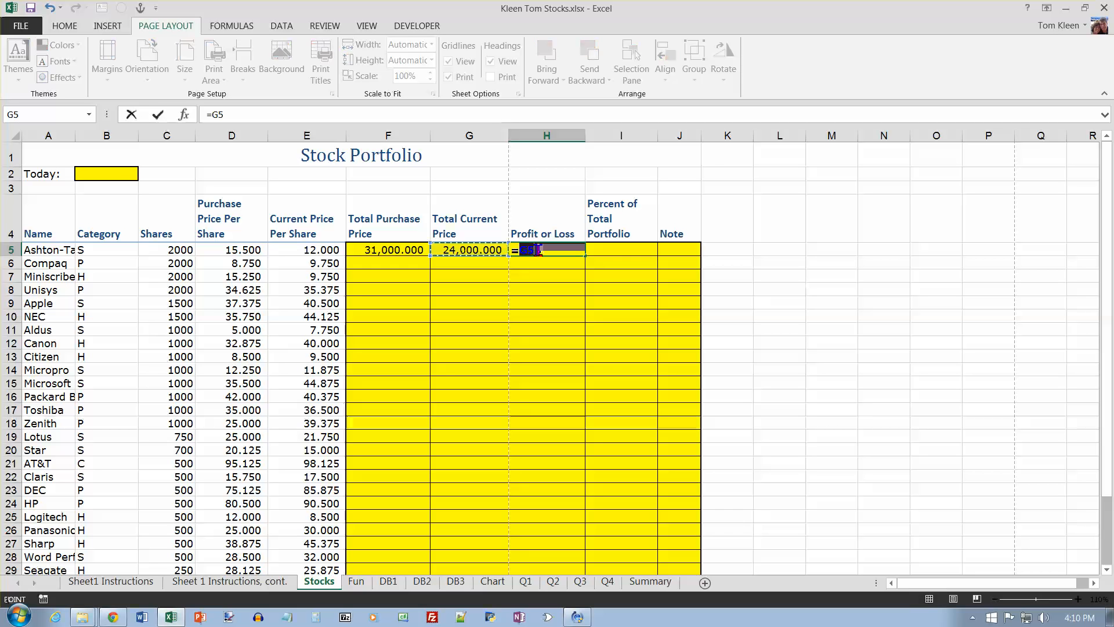
pyautogui.write('-')
pyautogui.press('Left')
pyautogui.press('Left')
pyautogui.press('Return')
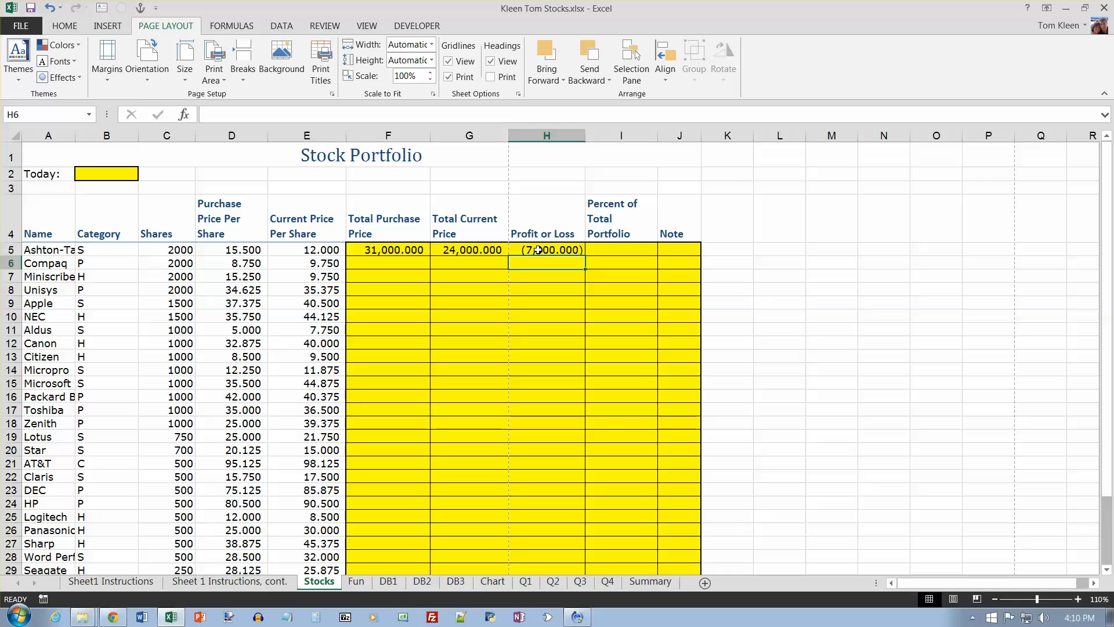
pyautogui.moveTo(394, 253); pyautogui.dragTo(593, 529)
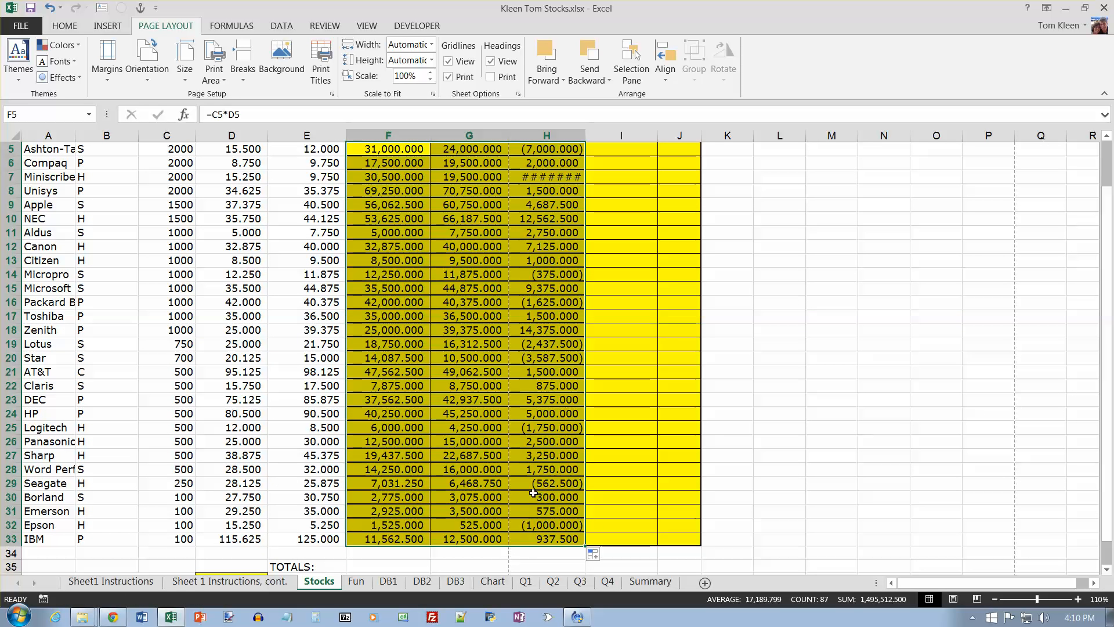
# Step: On the Sheet 1 Instructions, cont. sheet, recolor the Total Purchase Price, Total Current Price and Profit or Loss calculation instructions black
pyautogui.hotkey('ctrl', 'pageup')
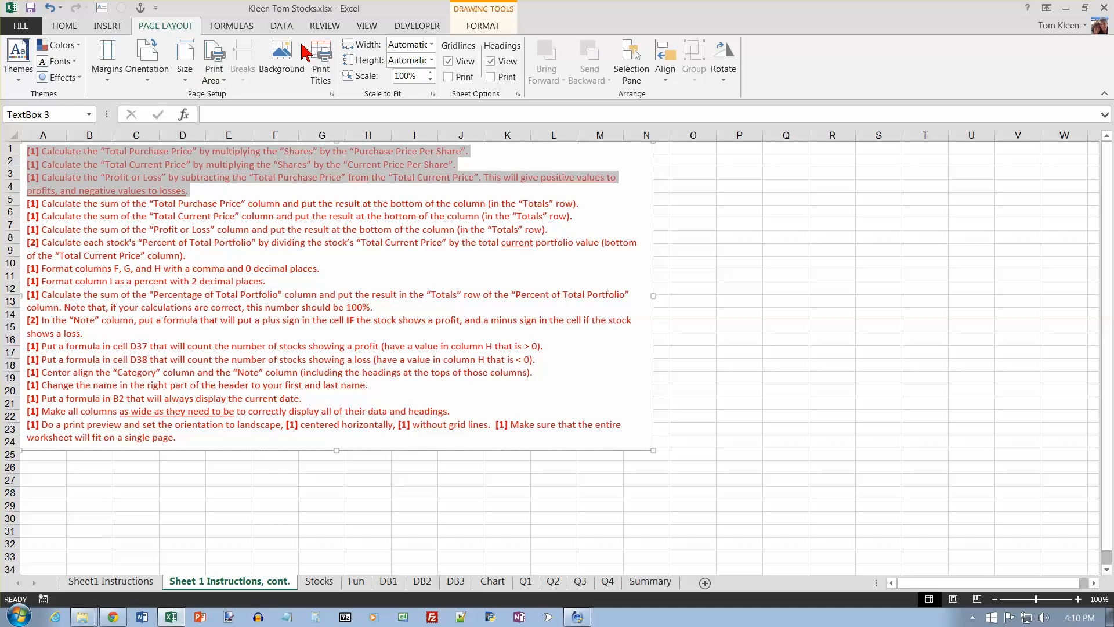
pyautogui.click(65, 26)
pyautogui.click(229, 71)
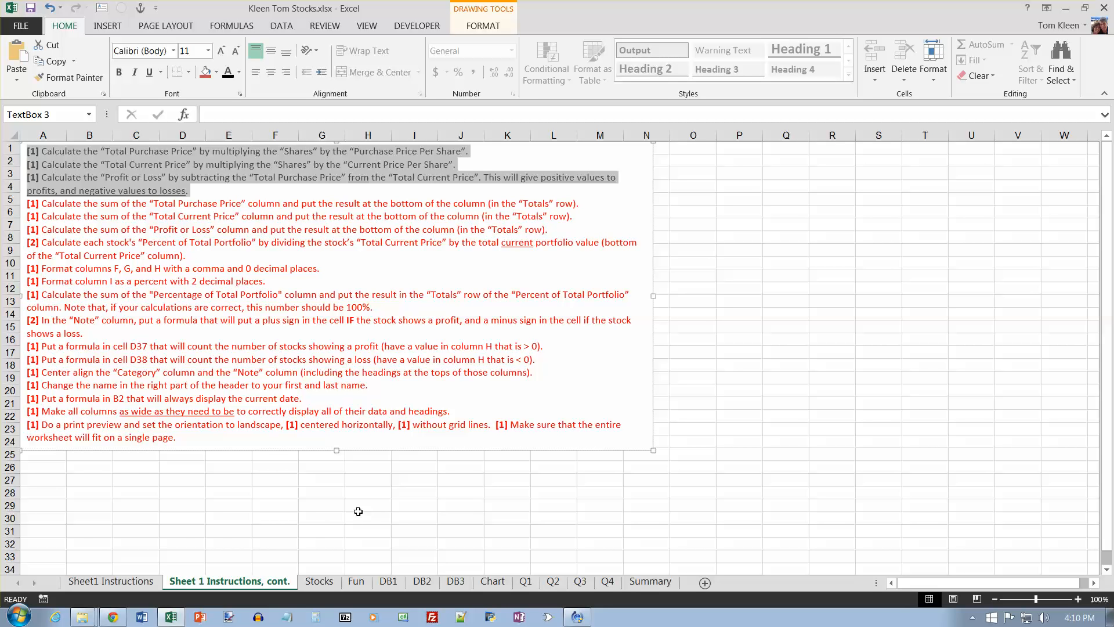
# Step: Add AutoSum totals to F35:H35 in the TOTALS row of the Stocks sheet
pyautogui.click(320, 581)
pyautogui.scroll(-3, 581, 515)
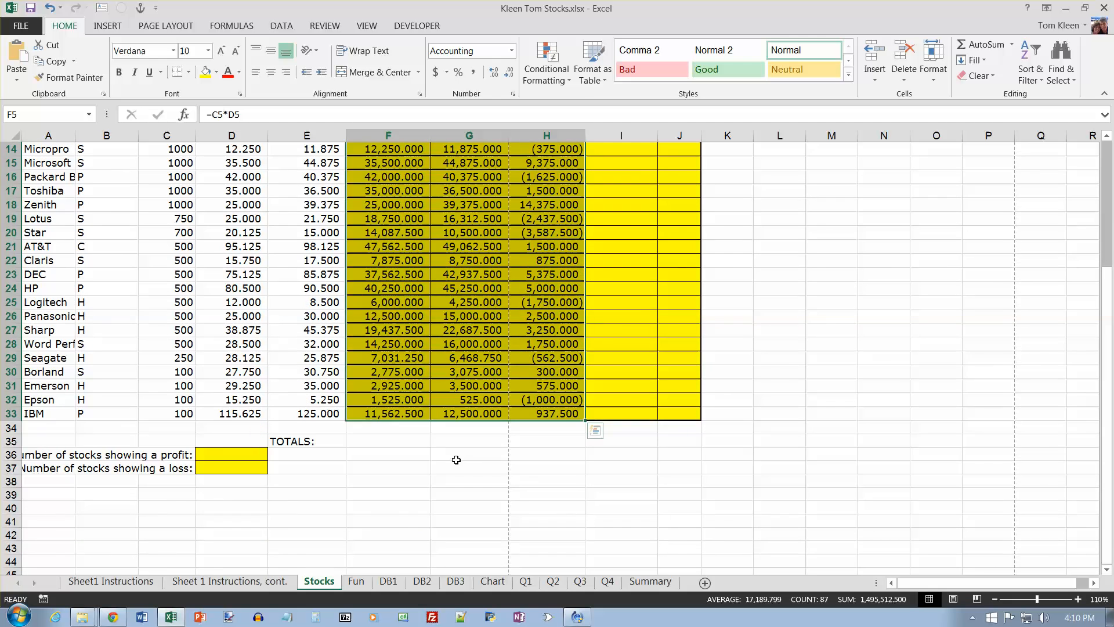
pyautogui.moveTo(371, 442); pyautogui.dragTo(531, 441)
pyautogui.click(1012, 45)
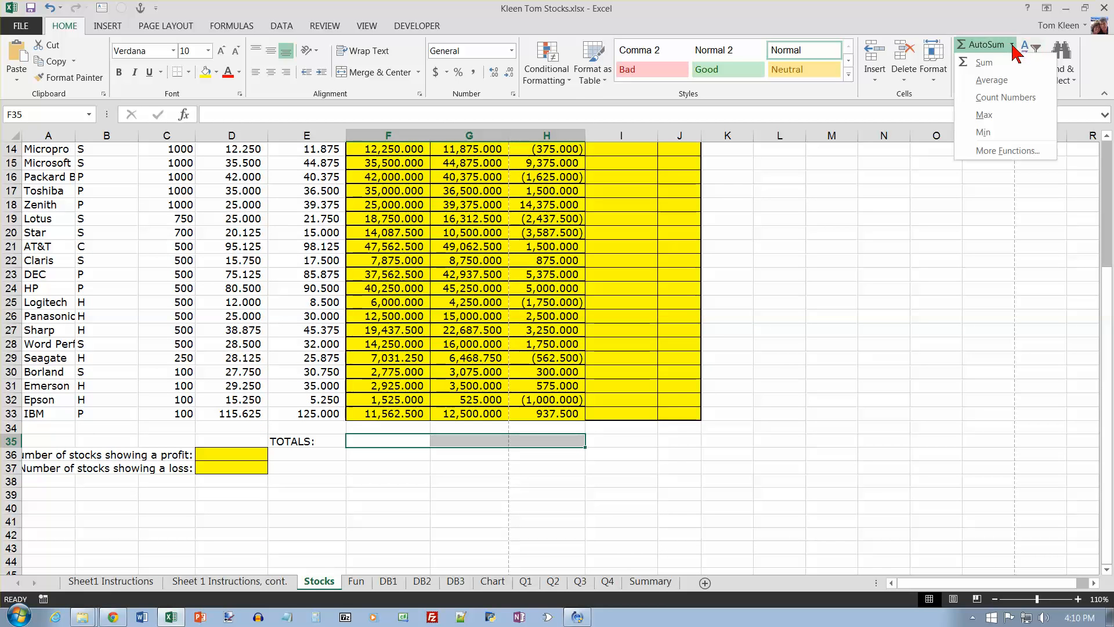
pyautogui.click(984, 62)
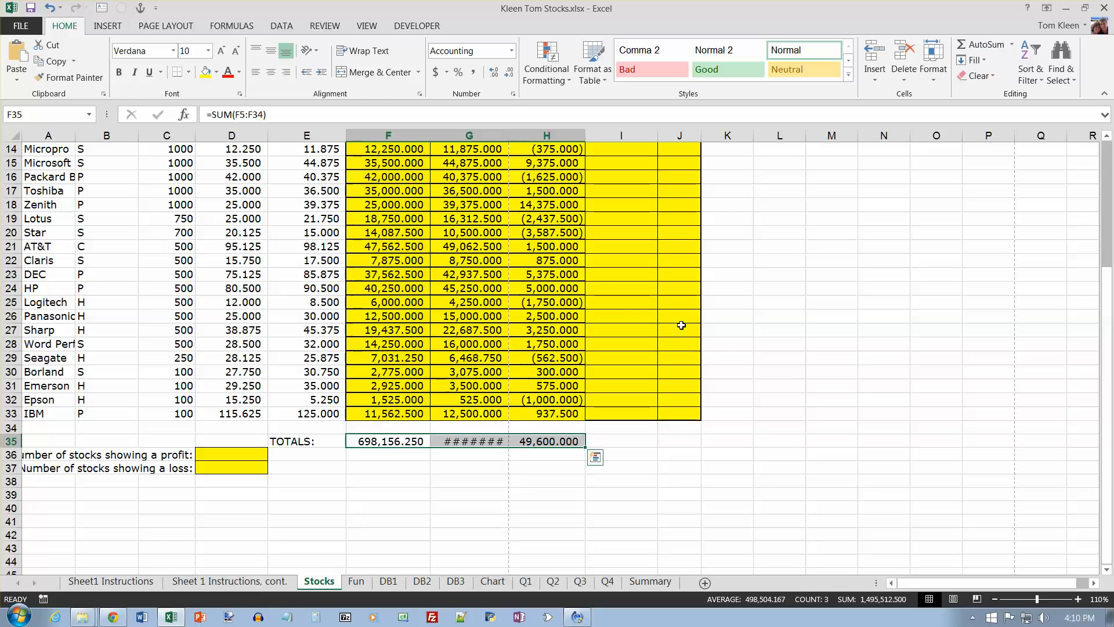
# Step: Inspect the SUM formulas in F35, G35 and H35 to check the ranges they cover
pyautogui.doubleClick(404, 441)
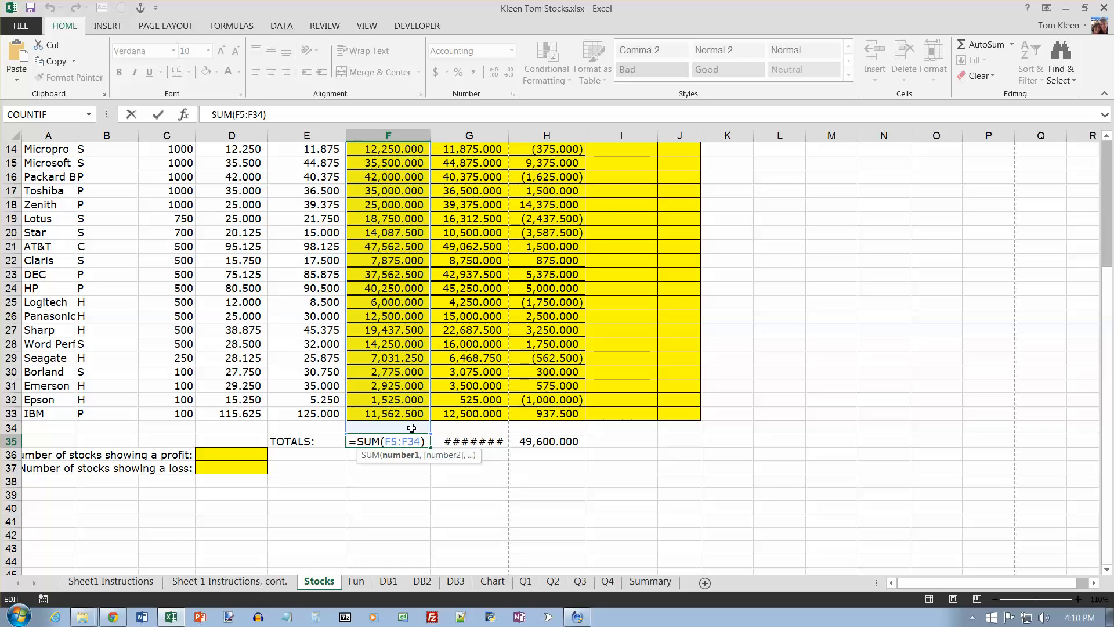
pyautogui.hotkey('ctrl', 'Return')
pyautogui.doubleClick(473, 442)
pyautogui.click(551, 441)
pyautogui.doubleClick(555, 441)
pyautogui.hotkey('ctrl', 'Return')
pyautogui.click(476, 443)
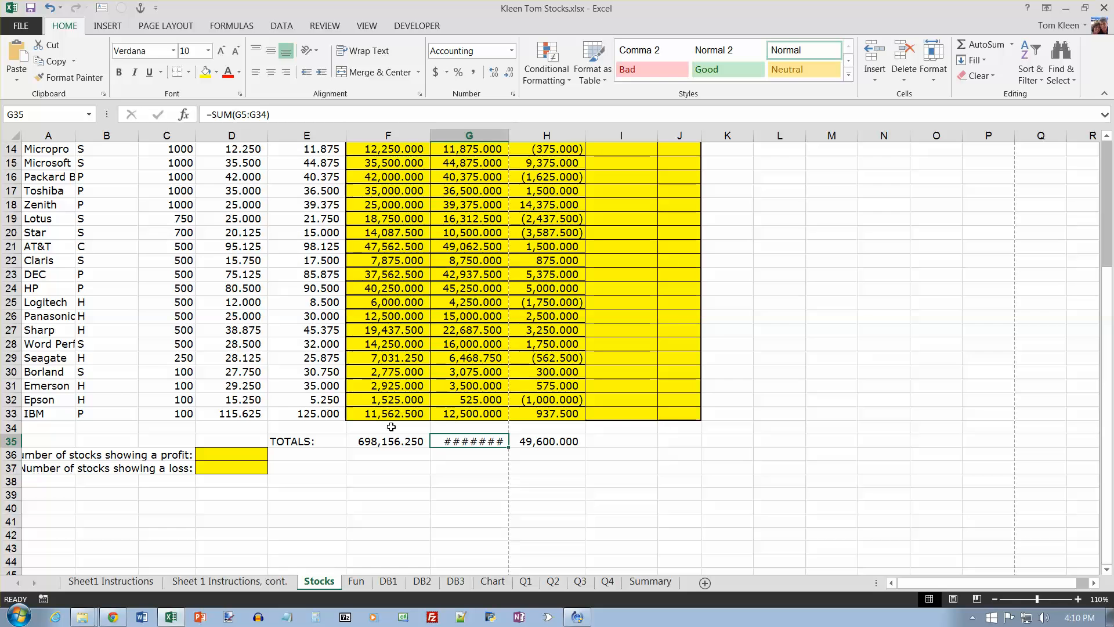
# Step: On the Sheet 1 Instructions, cont. sheet, recolor the three column-sum instructions black
pyautogui.click(231, 580)
pyautogui.moveTo(570, 229); pyautogui.dragTo(12, 204)
pyautogui.click(228, 72)
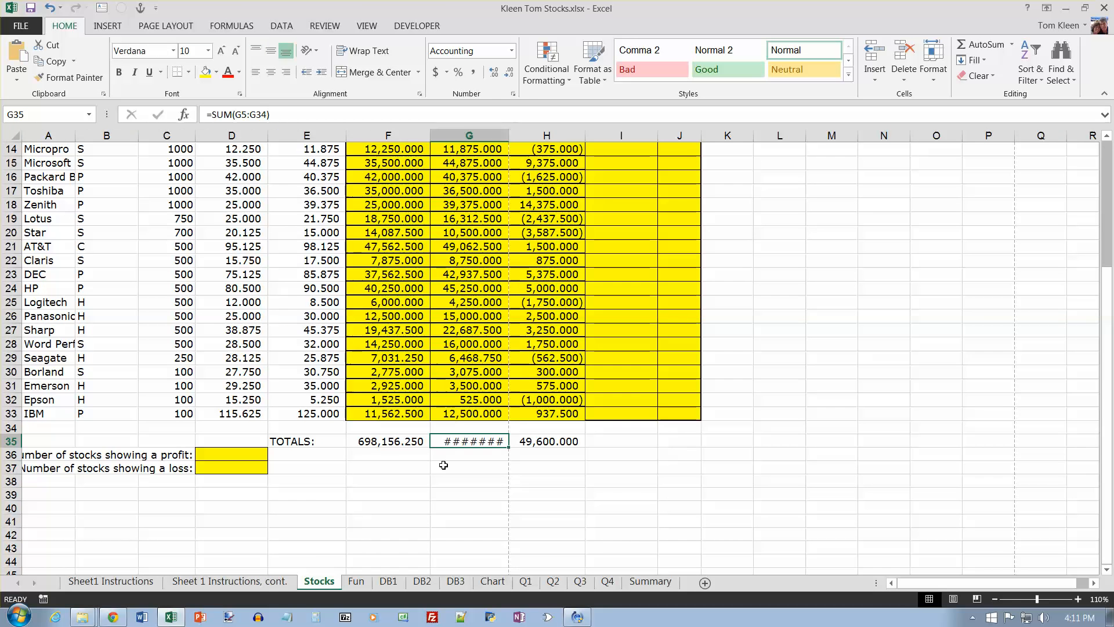
# Step: Enter a formula in I5 of the Stocks sheet dividing the Total Current Price in G5 by the portfolio total in G35
pyautogui.click(319, 581)
pyautogui.scroll(5, 607, 345)
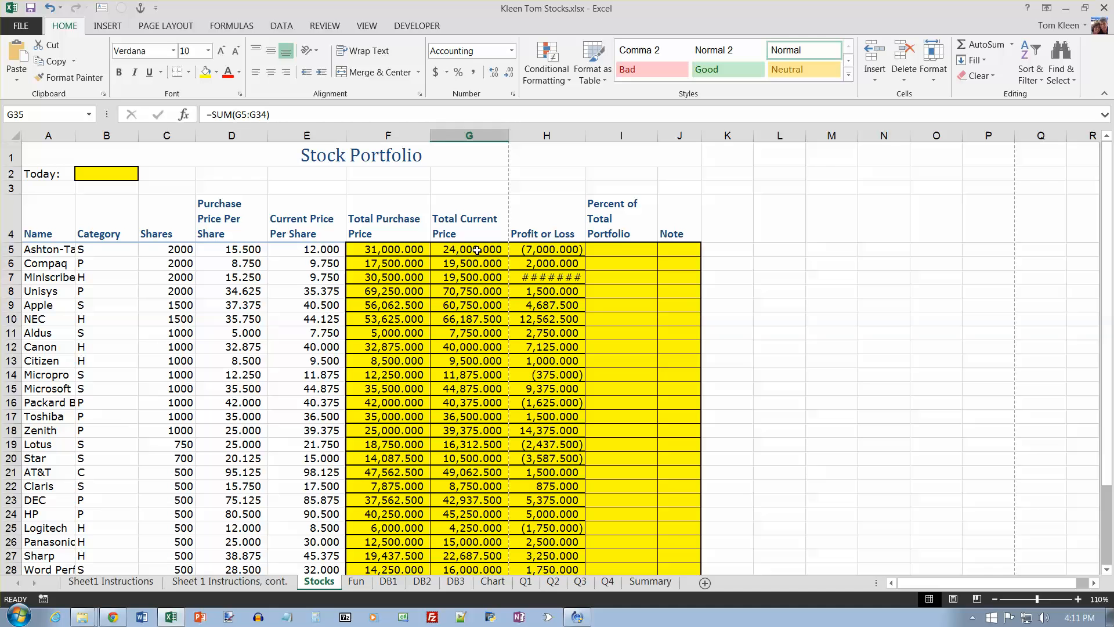
pyautogui.click(617, 252)
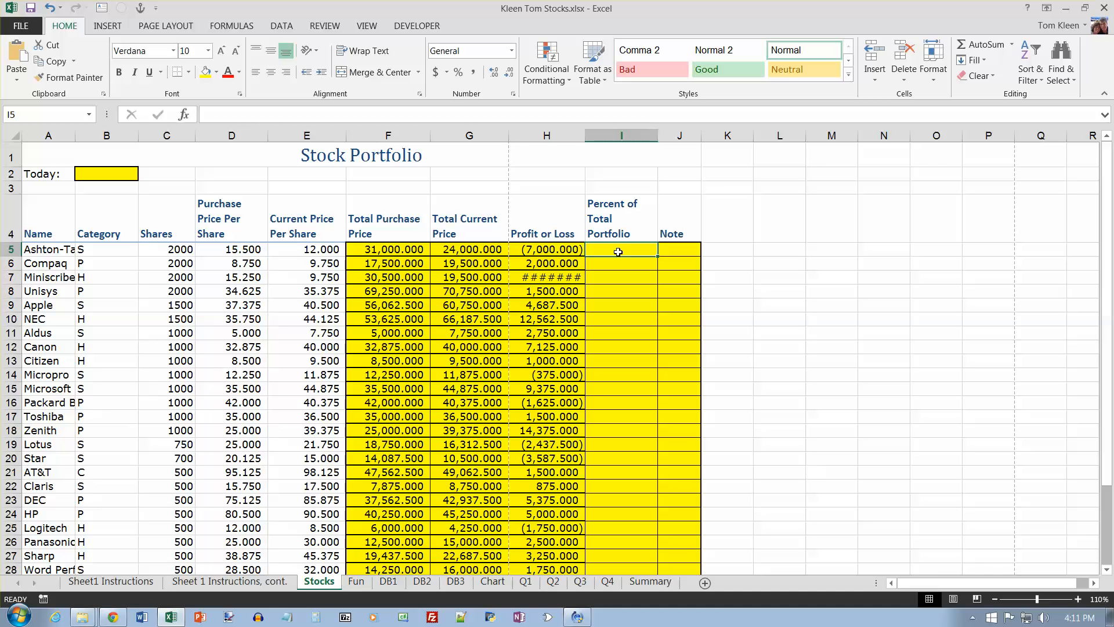
pyautogui.write('=')
pyautogui.click(479, 248)
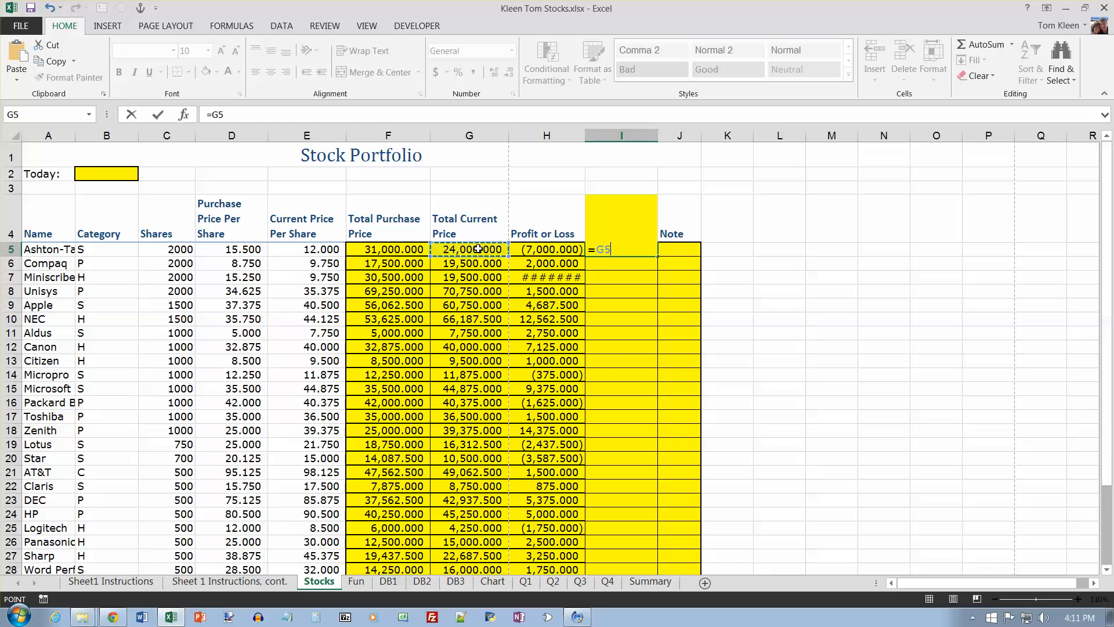
pyautogui.write('/')
pyautogui.scroll(-5, 479, 248)
pyautogui.click(469, 413)
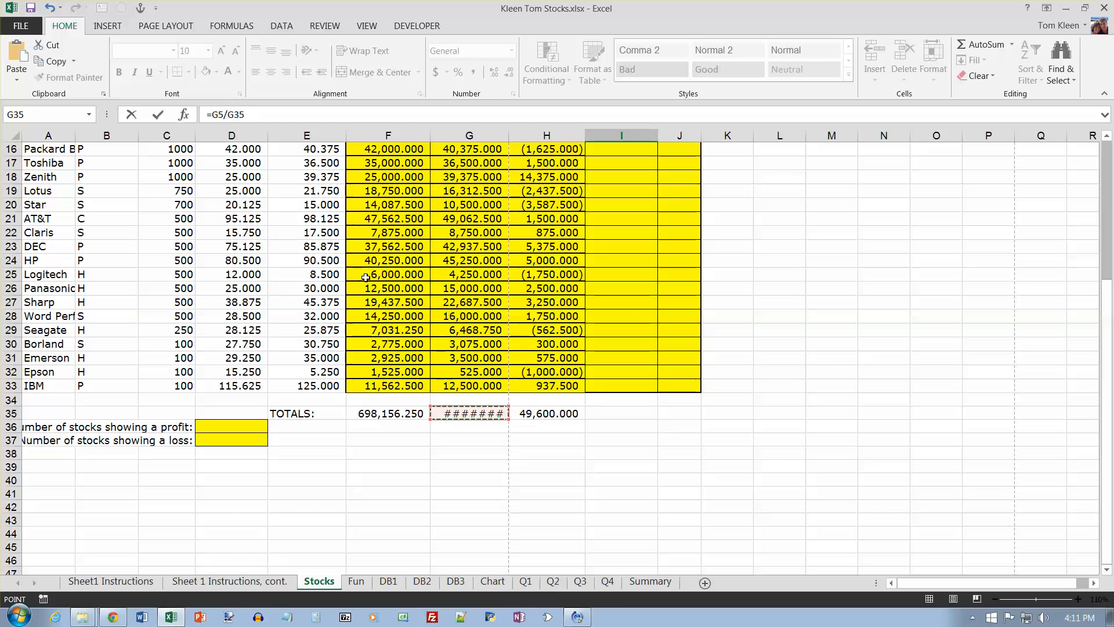
# Step: Make the G35 reference absolute so I5 reads =G5/$G$35, and fill the formula down through I33
pyautogui.click(237, 115)
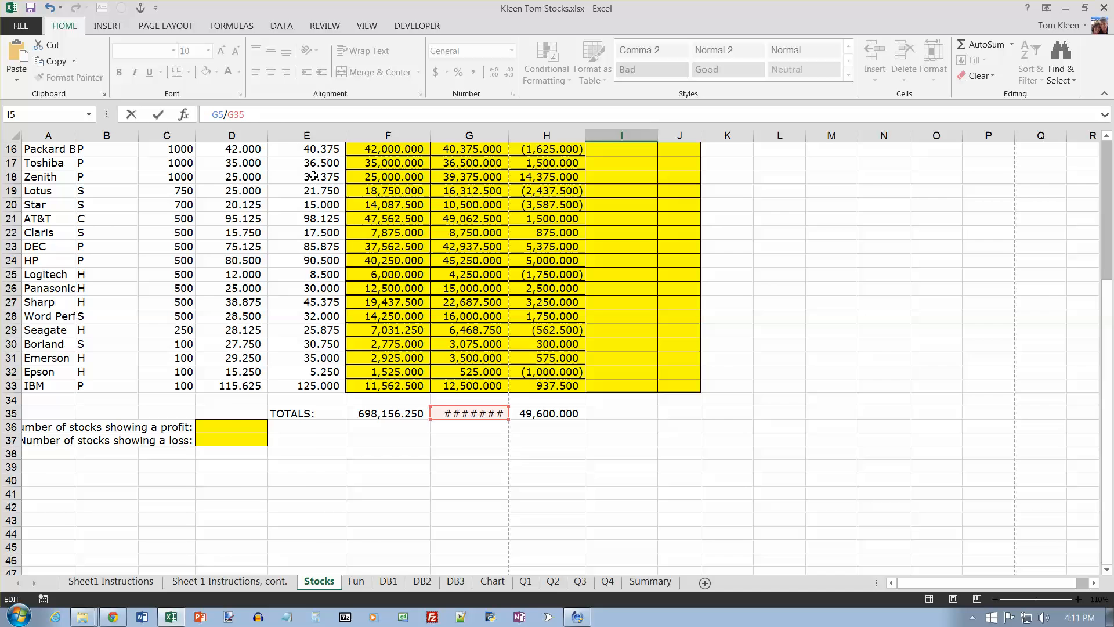
pyautogui.press('F4')
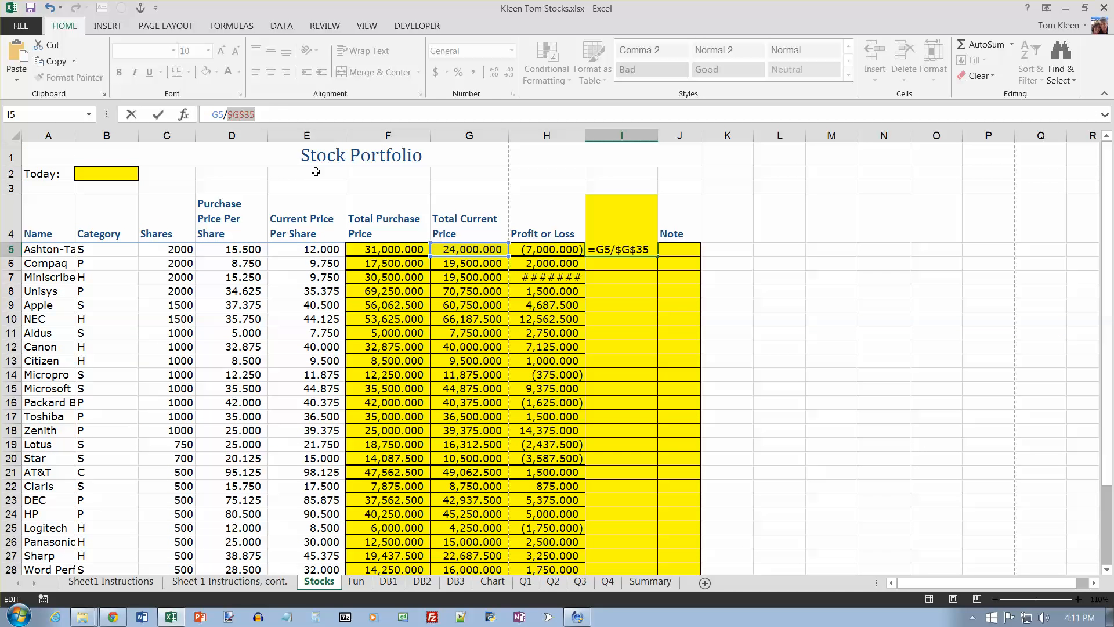
pyautogui.press('Return')
pyautogui.click(637, 253)
pyautogui.moveTo(659, 255); pyautogui.dragTo(655, 551)
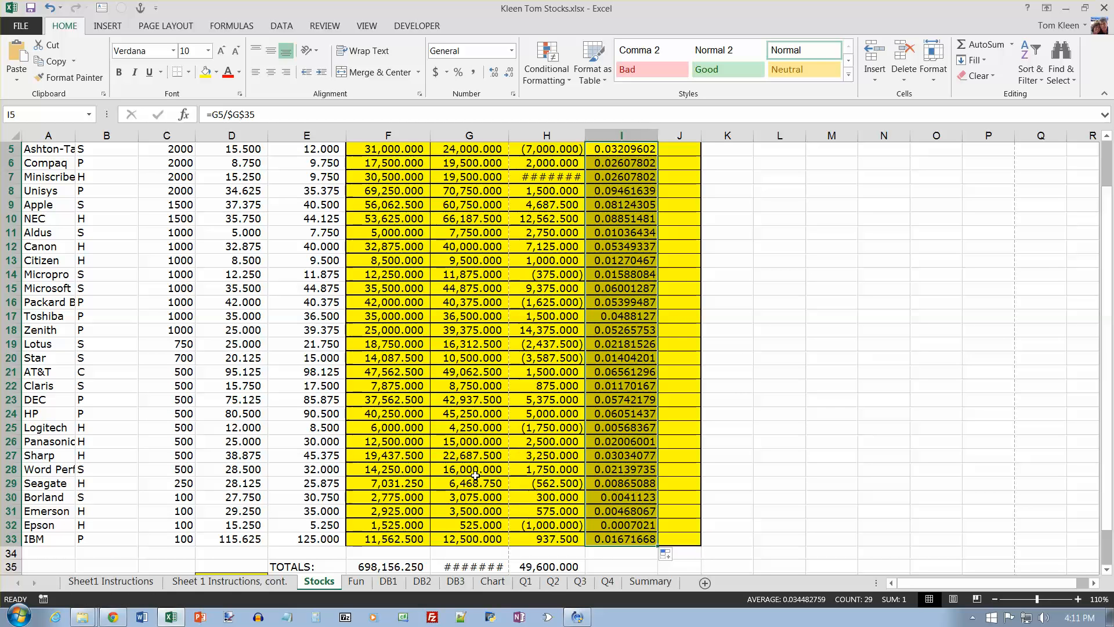
# Step: On the Sheet 1 Instructions, cont. sheet, recolor the Percent of Total Portfolio calculation instruction black
pyautogui.click(262, 581)
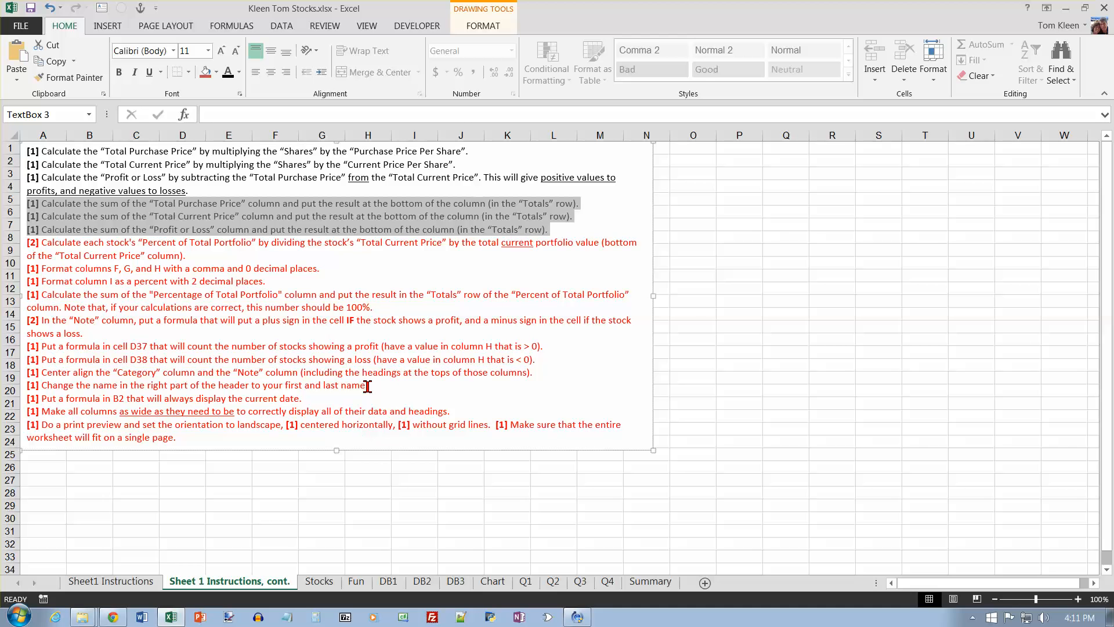
pyautogui.tripleClick(210, 262)
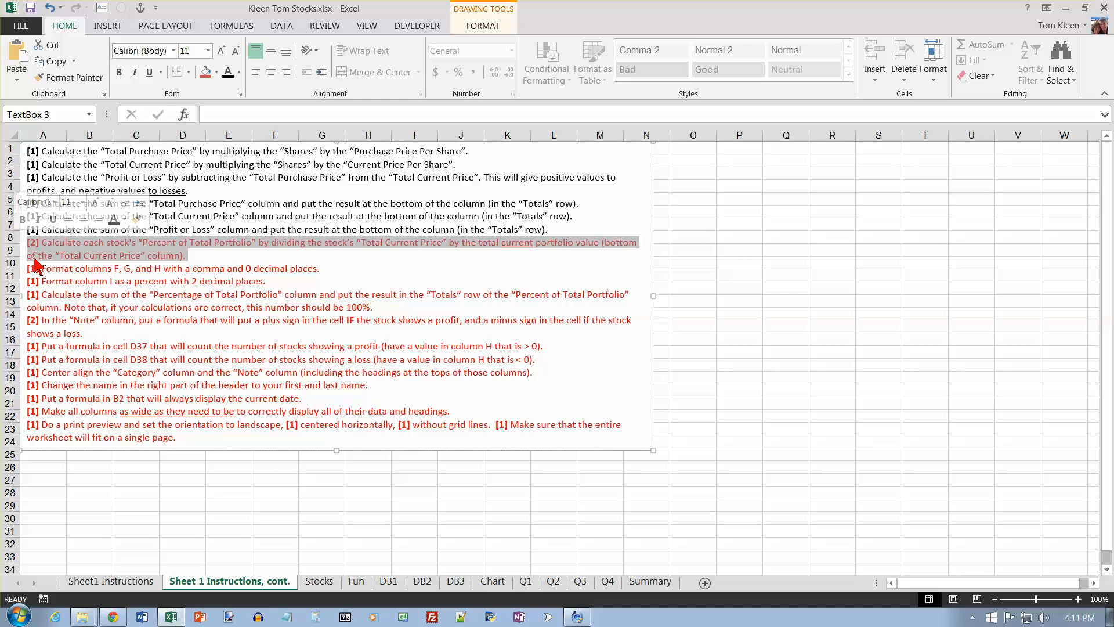
pyautogui.click(227, 77)
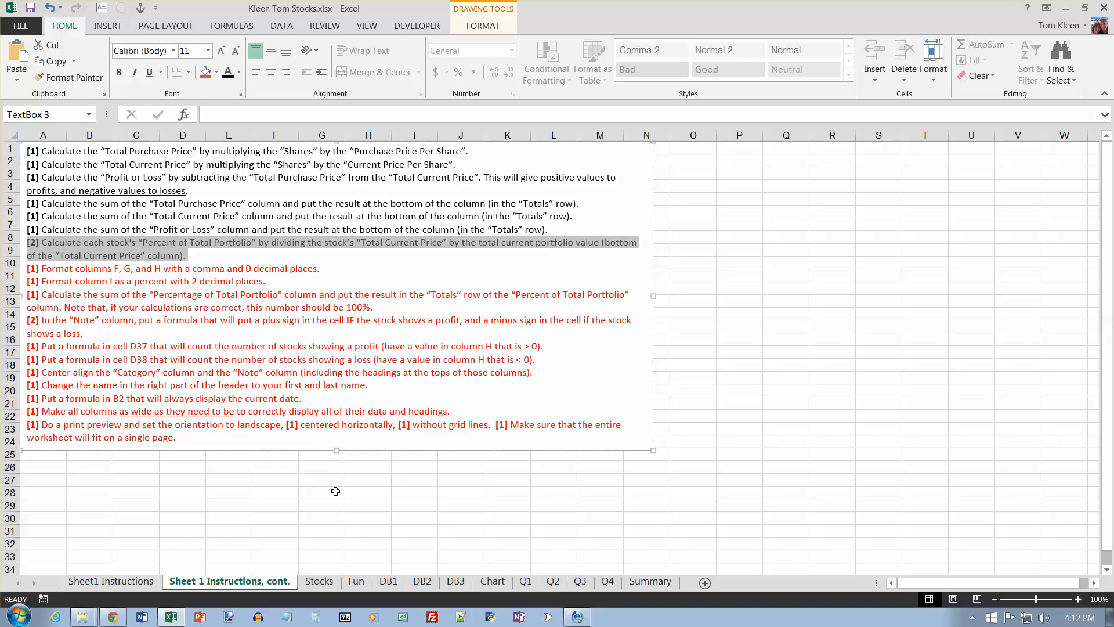
# Step: Format columns F, G and H of the Stocks sheet with comma separators and 0 decimal places
pyautogui.click(322, 581)
pyautogui.moveTo(426, 129); pyautogui.dragTo(555, 141)
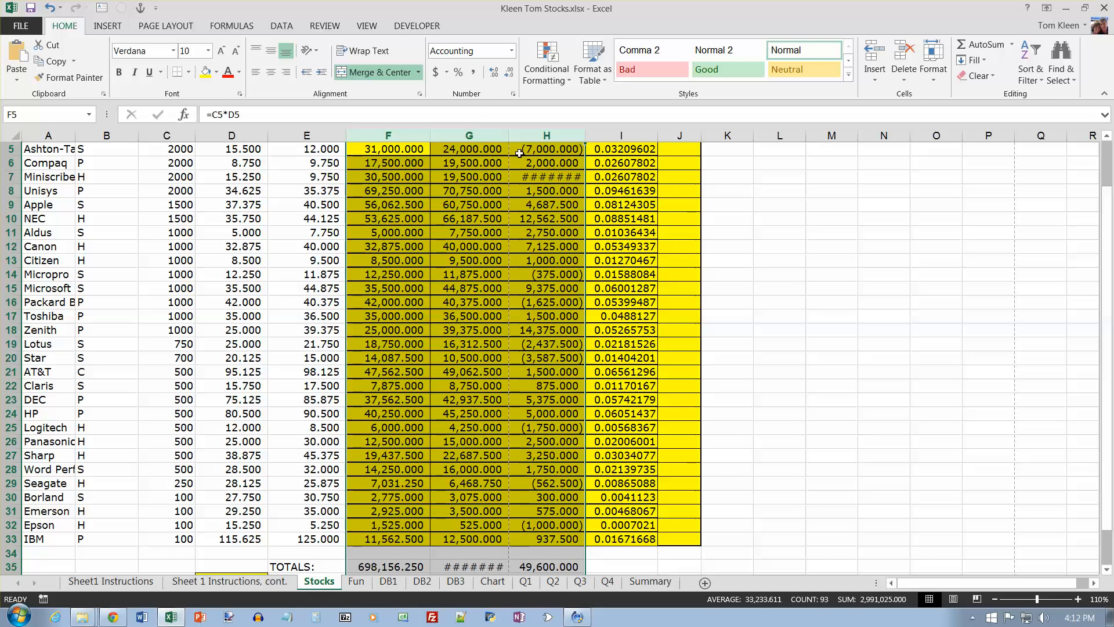
pyautogui.click(509, 73)
pyautogui.click(510, 72)
pyautogui.click(510, 72)
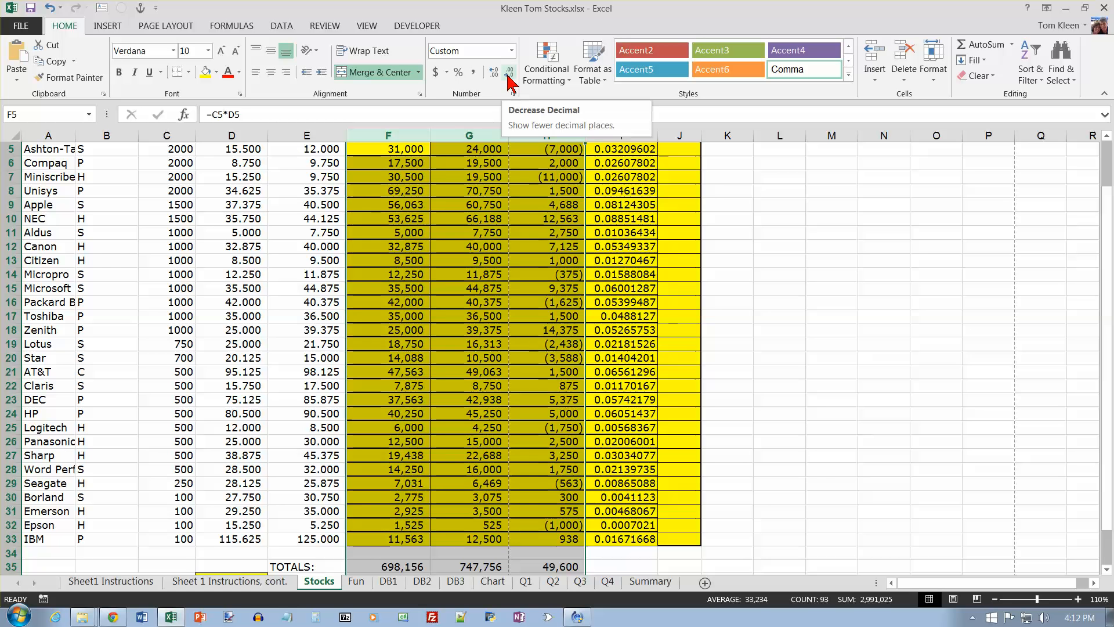
# Step: Format the Percent of Total Portfolio values in I5:I33 as percentages with 2 decimal places
pyautogui.scroll(2, 623, 156)
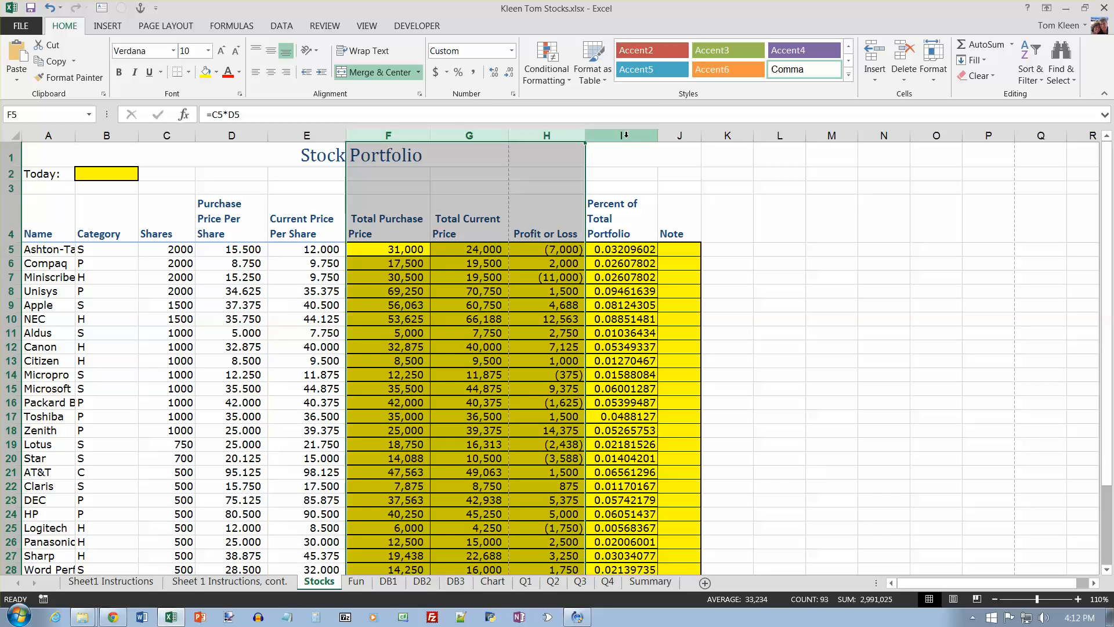
pyautogui.moveTo(621, 249); pyautogui.dragTo(621, 539)
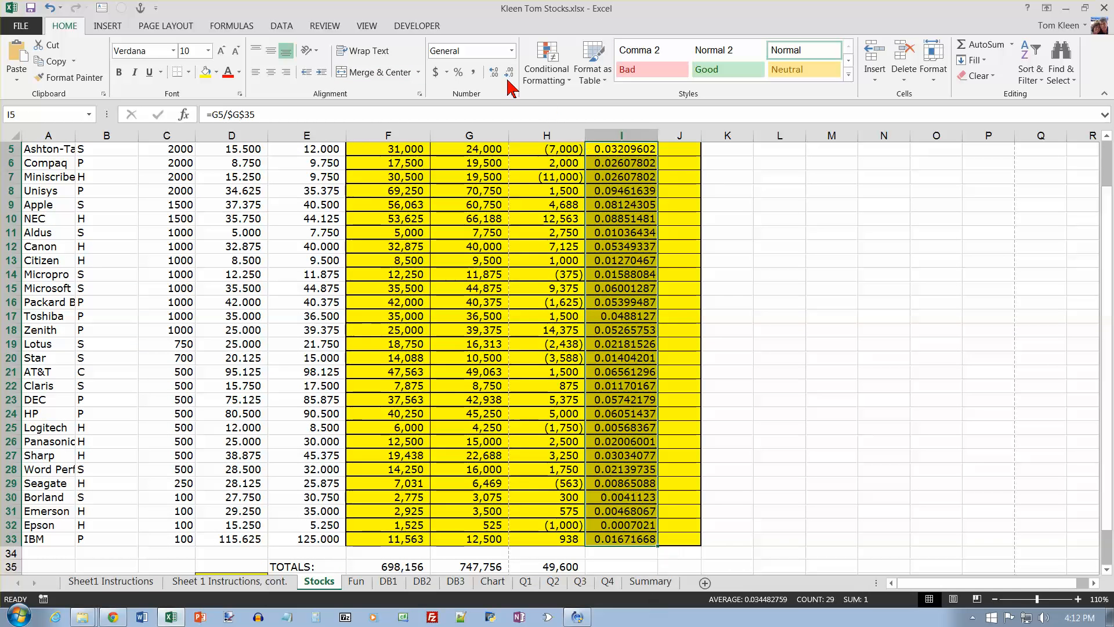
pyautogui.click(459, 72)
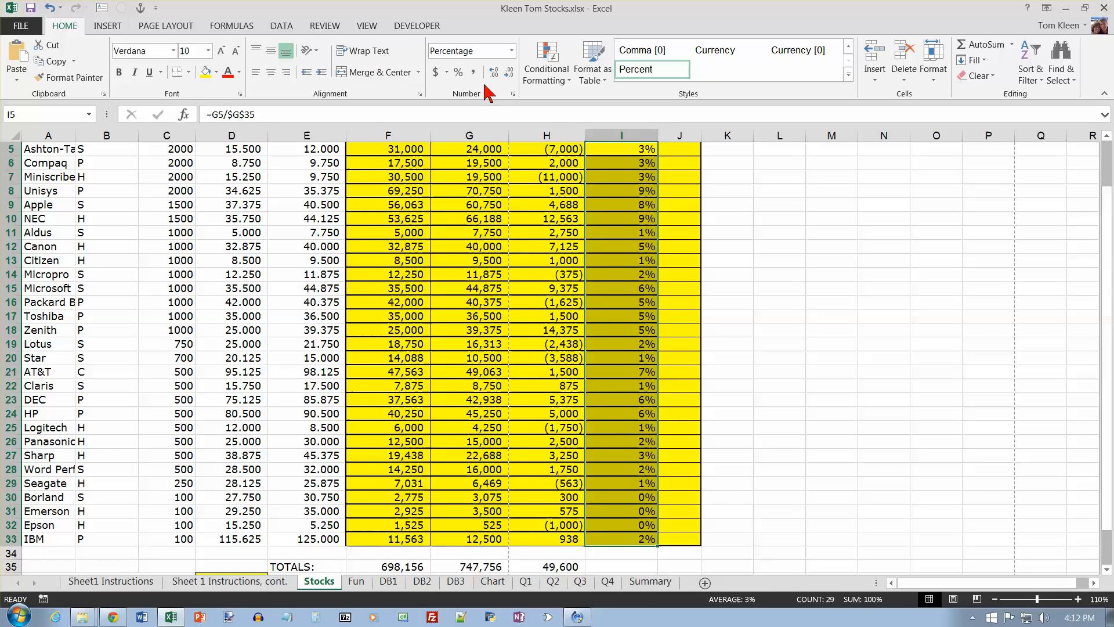
pyautogui.click(494, 73)
pyautogui.click(493, 72)
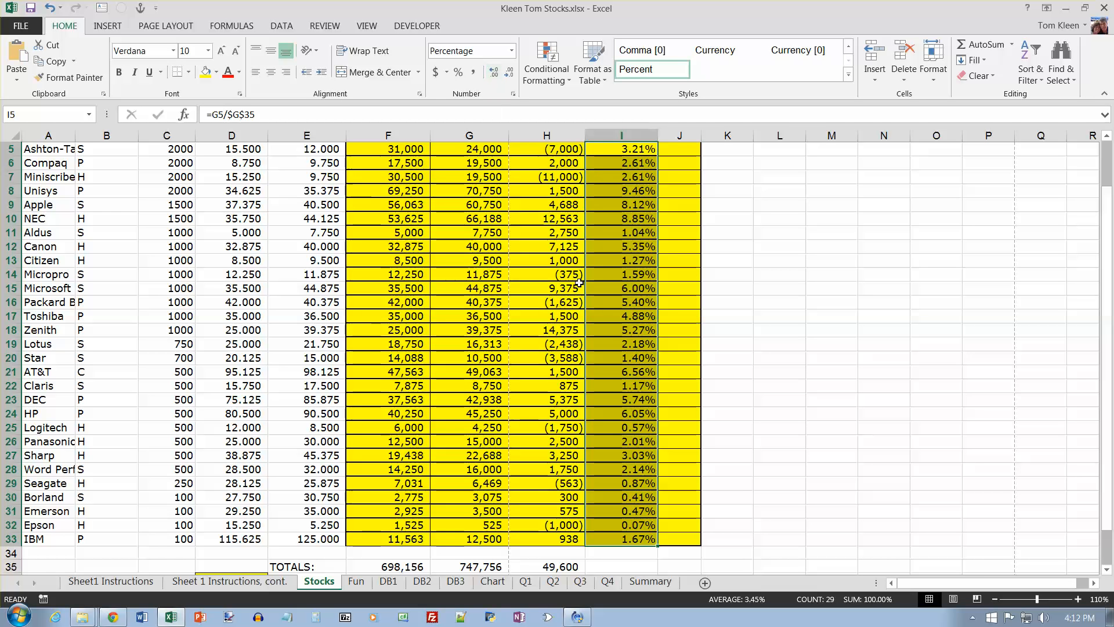
# Step: On the Sheet 1 Instructions, cont. sheet, recolor the two number-format instructions for columns F, G, H and I black
pyautogui.hotkey('ctrl', 'pageup')
pyautogui.click(228, 72)
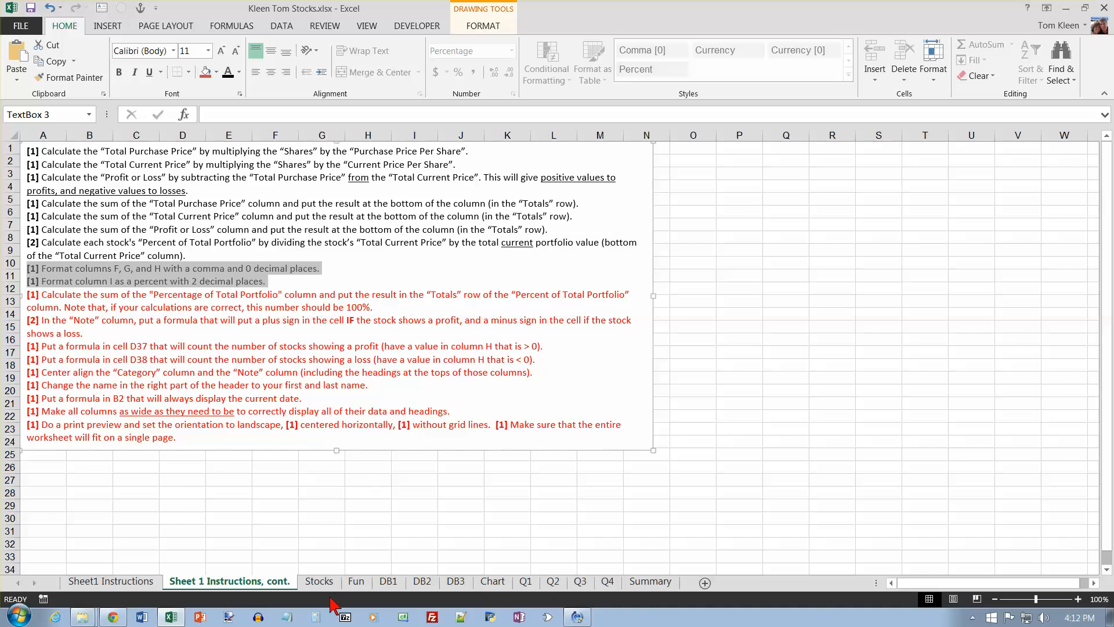
# Step: Enter =SUM(I5:I33) in I35 of the Stocks sheet's TOTALS row and check the formulas in I33 and I35
pyautogui.click(319, 581)
pyautogui.scroll(-1, 656, 547)
pyautogui.click(638, 524)
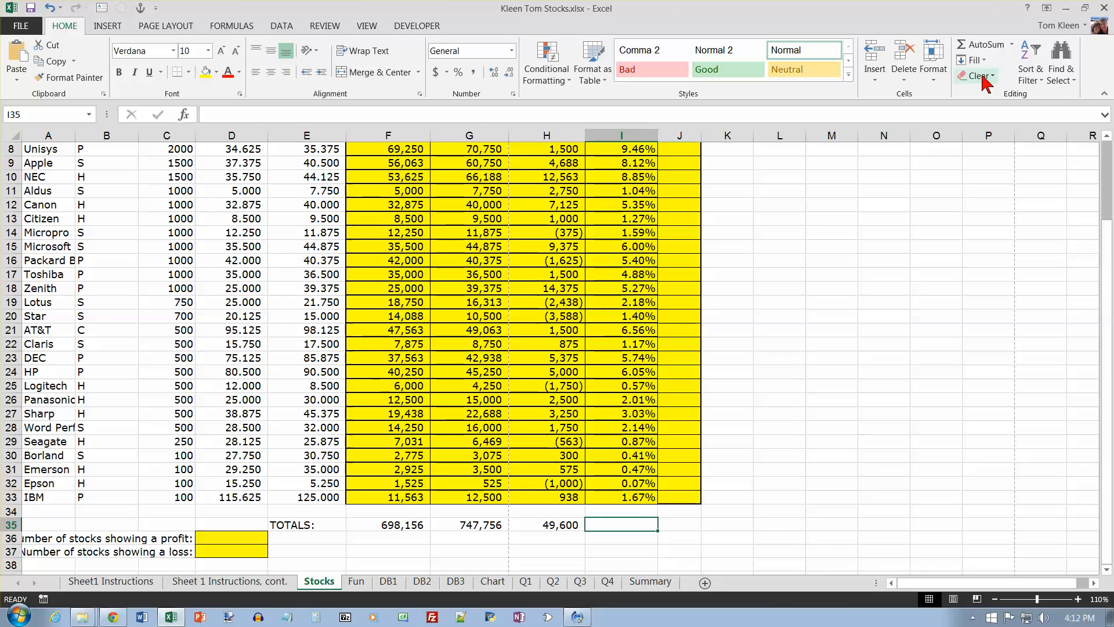
pyautogui.click(1012, 45)
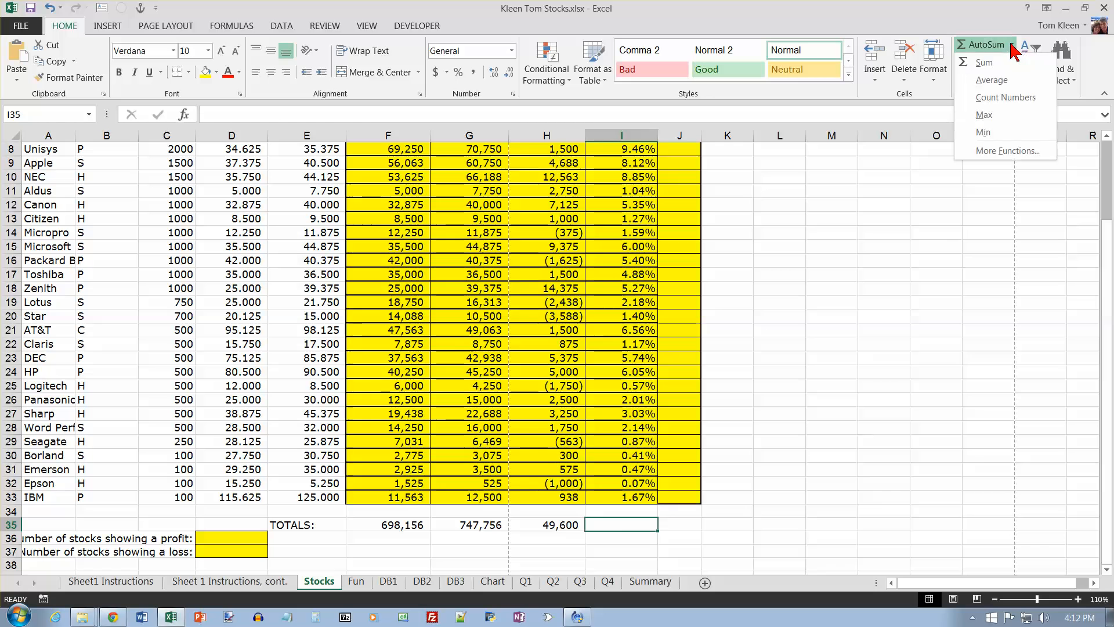
pyautogui.click(984, 62)
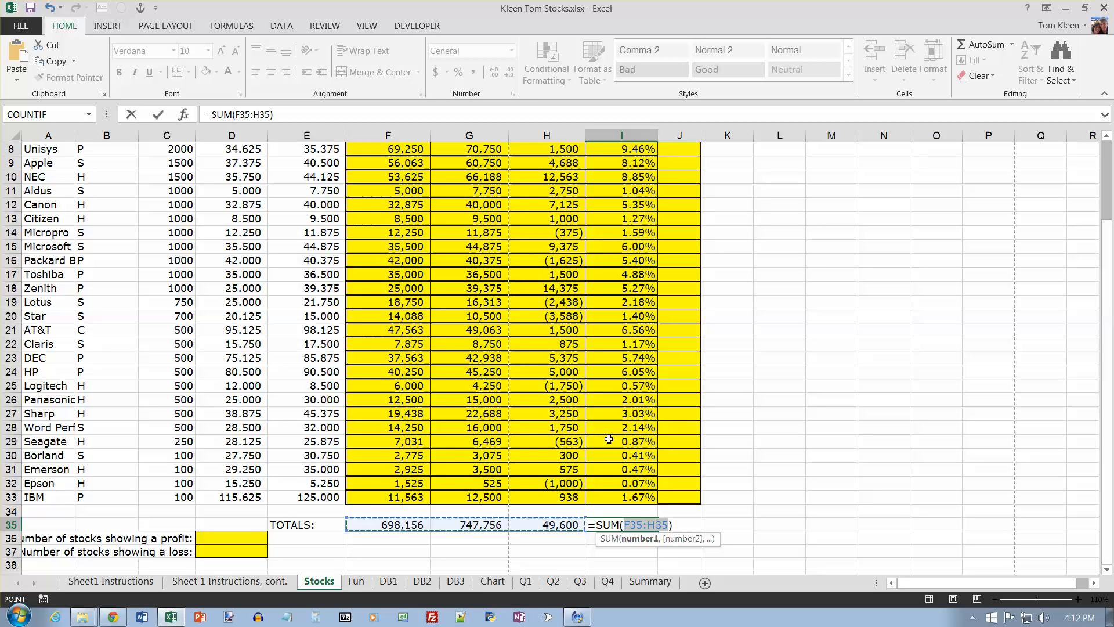
pyautogui.moveTo(608, 497); pyautogui.dragTo(609, 212)
pyautogui.scroll(-6, 799, 323)
pyautogui.scroll(-1, 799, 324)
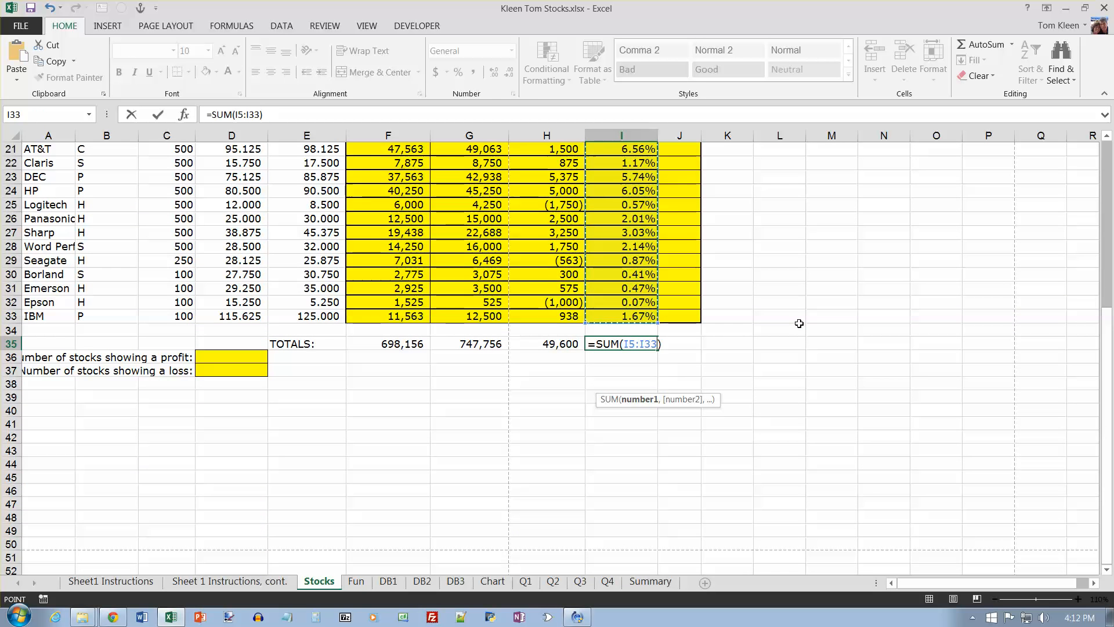
pyautogui.press('Return')
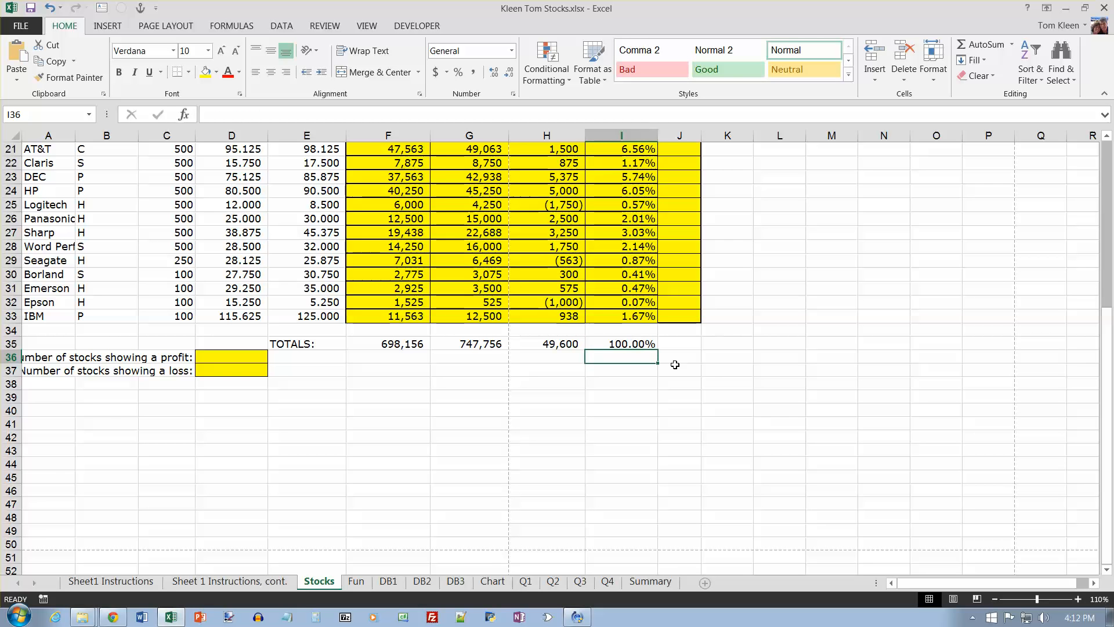
pyautogui.click(640, 319)
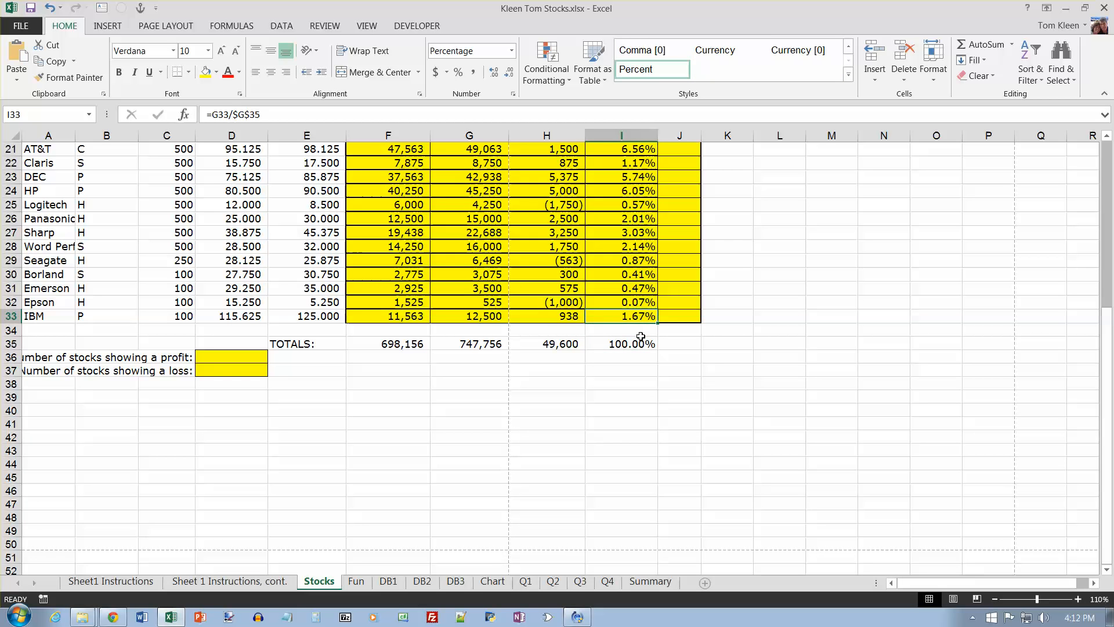
pyautogui.click(638, 342)
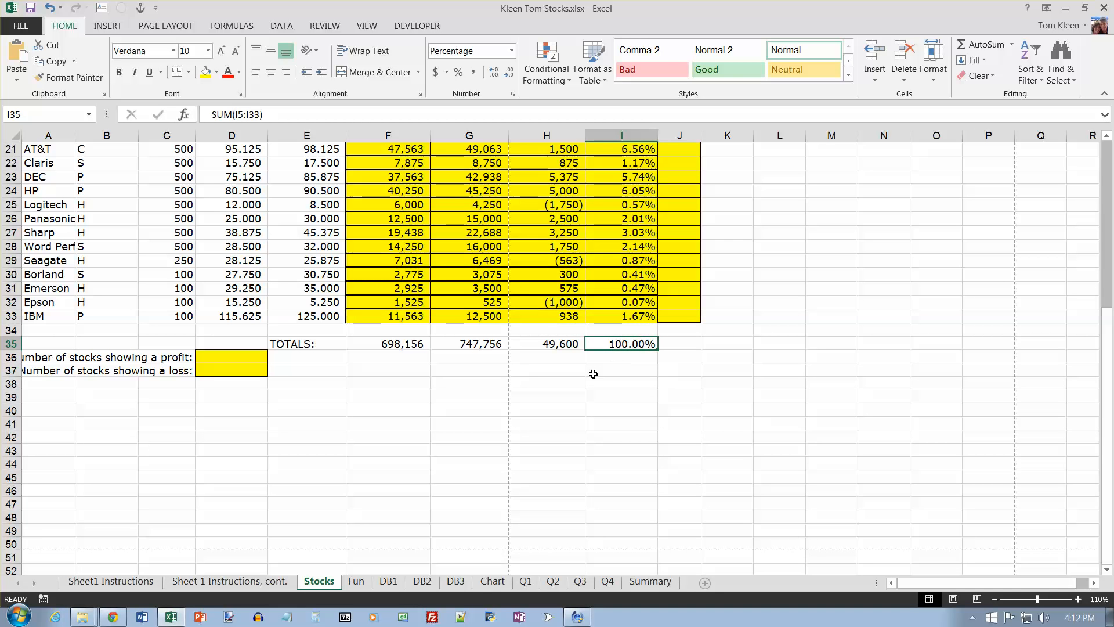
# Step: On the Sheet 1 Instructions, cont. sheet, recolor the instruction for summing the Percentage of Total Portfolio column black
pyautogui.click(230, 580)
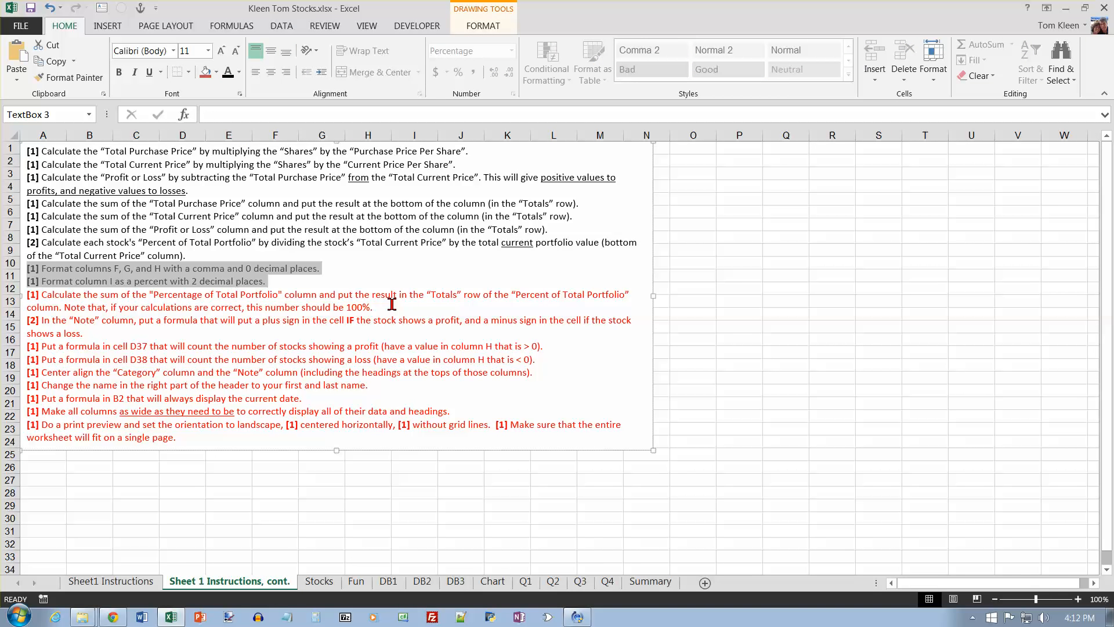
pyautogui.moveTo(390, 308); pyautogui.dragTo(27, 293)
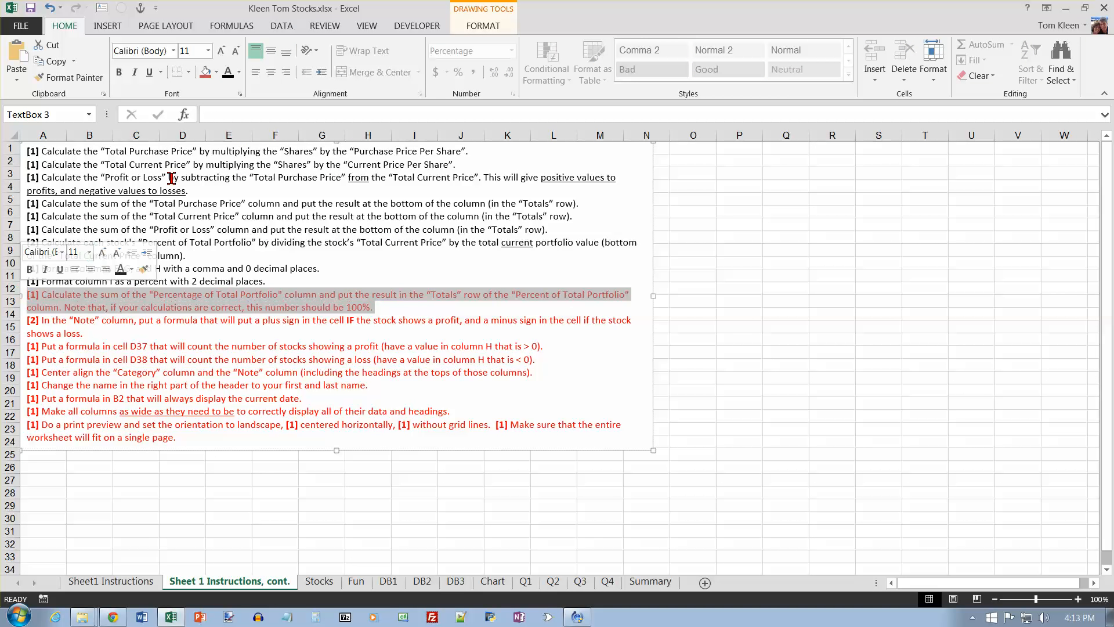
pyautogui.click(228, 72)
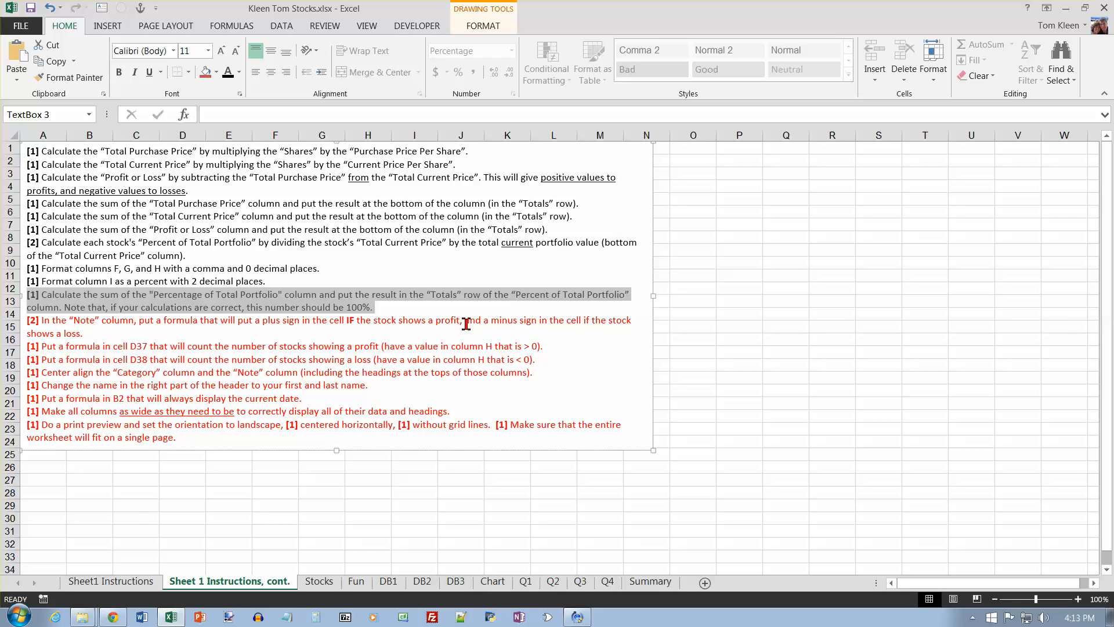
# Step: Insert an IF function in J5, the first Note cell of the Stocks sheet, keeping the Profit or Loss column visible
pyautogui.click(319, 582)
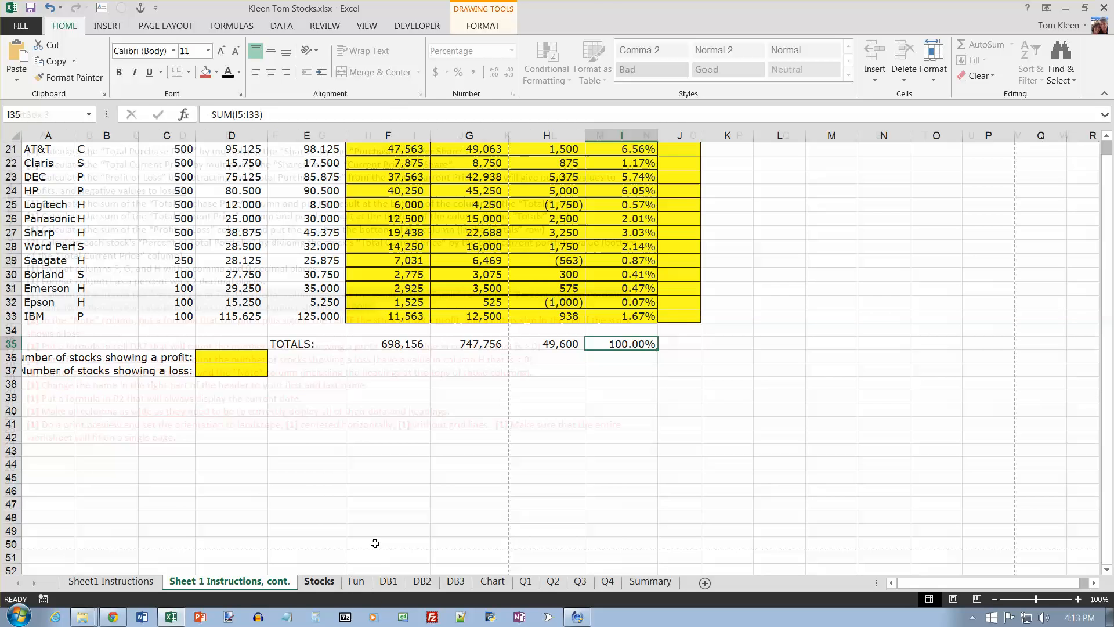
pyautogui.scroll(7, 716, 332)
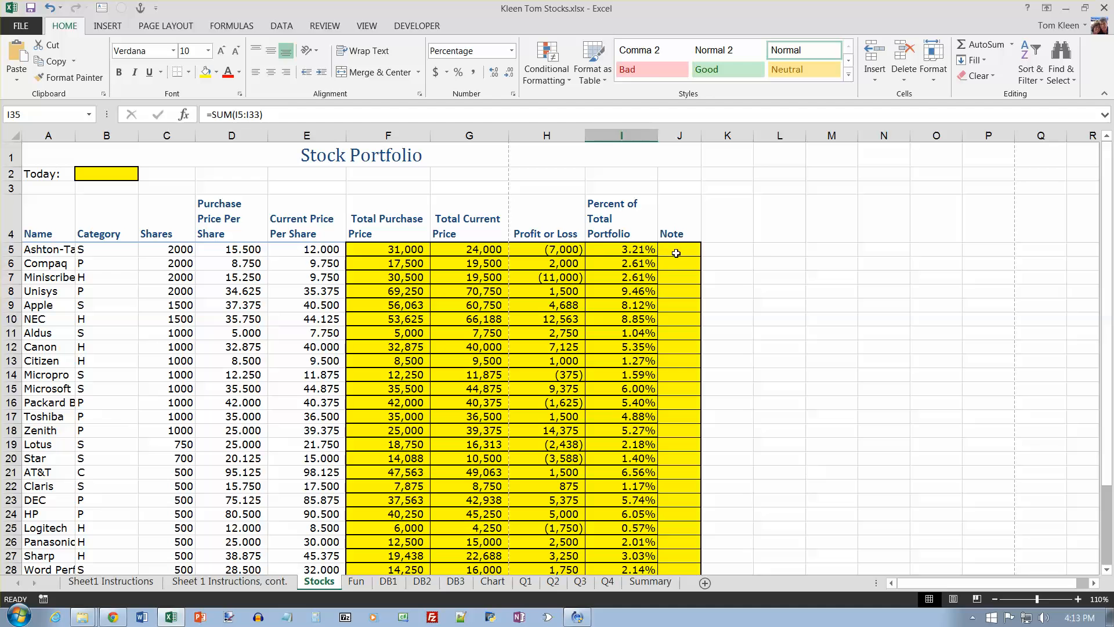
pyautogui.click(677, 252)
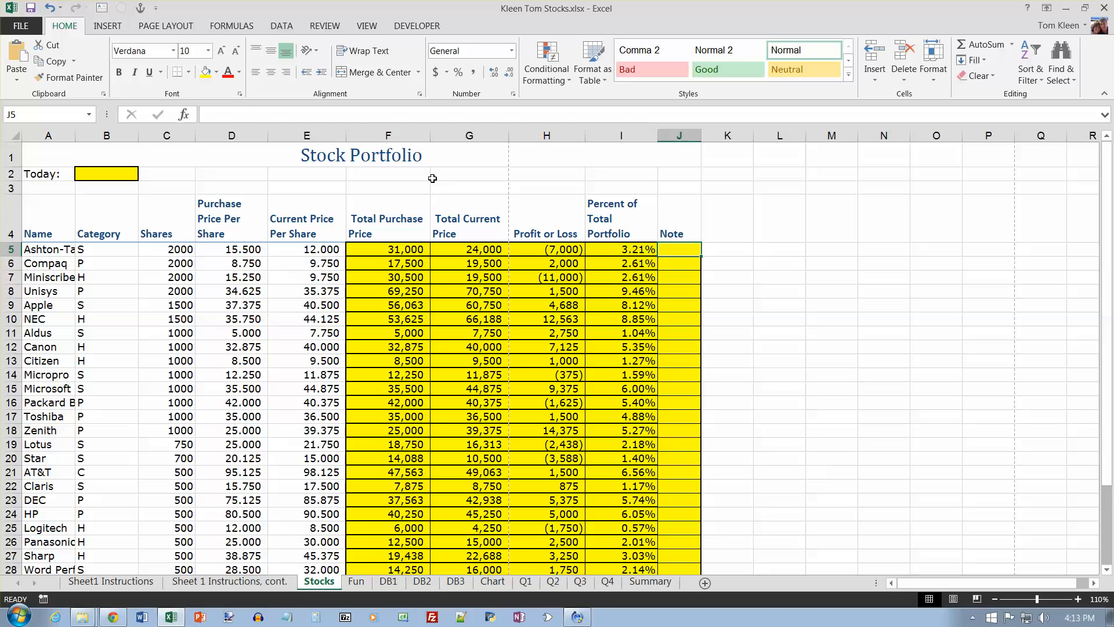
pyautogui.click(236, 29)
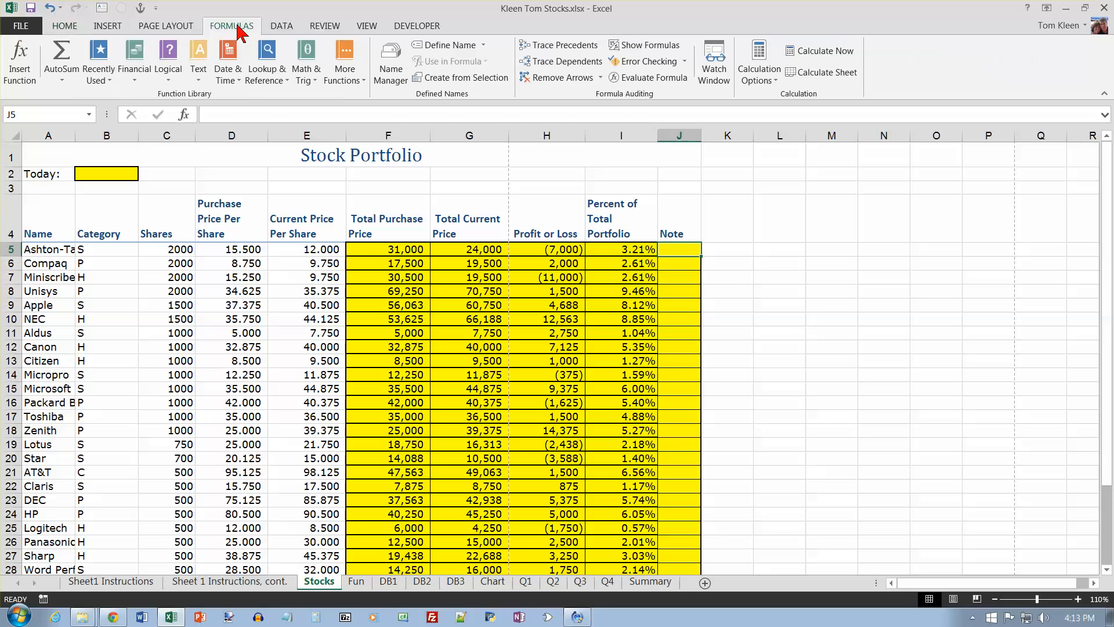
pyautogui.click(170, 80)
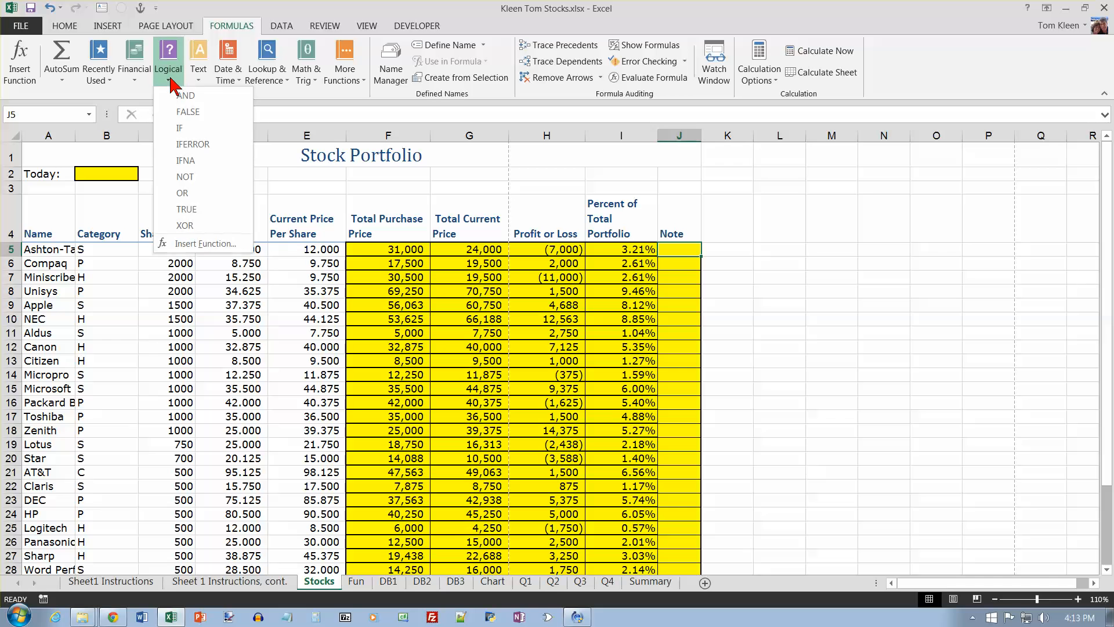
pyautogui.click(177, 129)
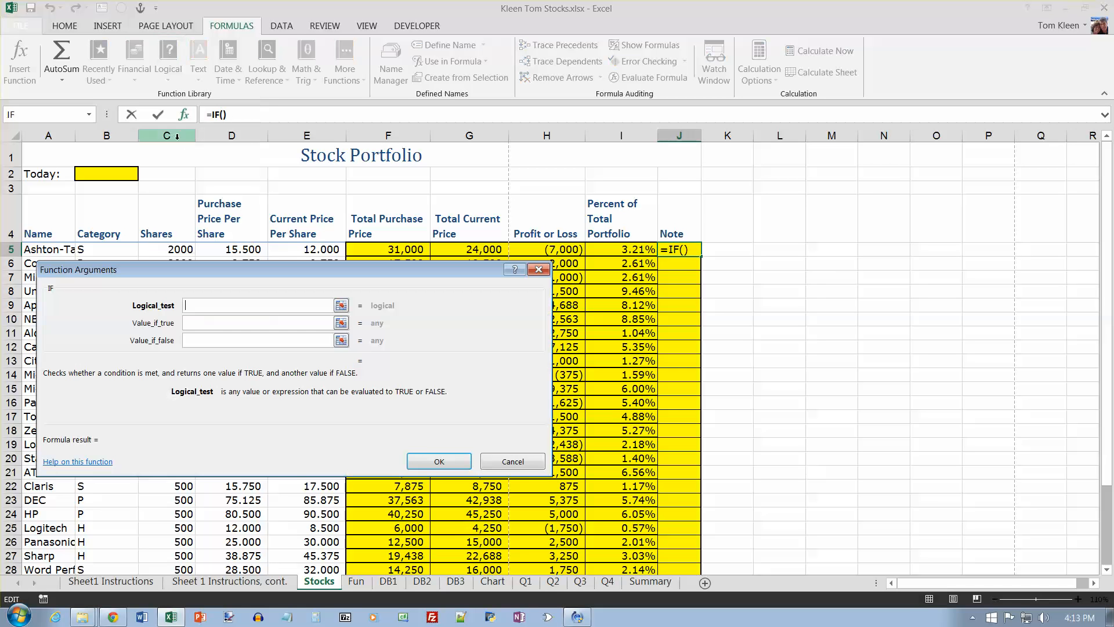
pyautogui.moveTo(428, 278); pyautogui.dragTo(989, 185)
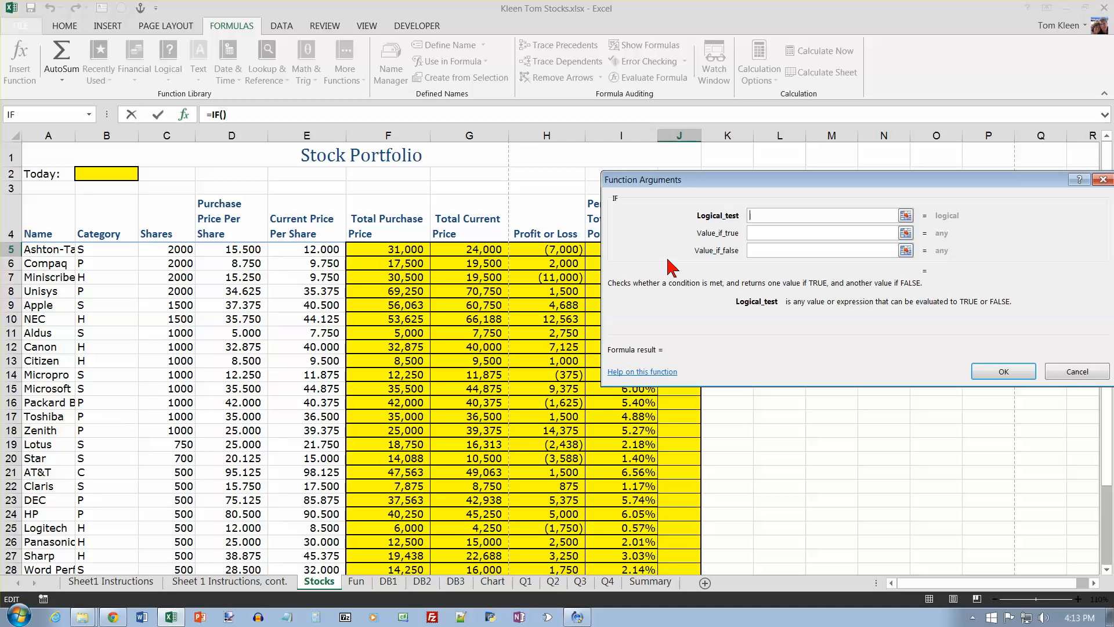
# Step: Complete the formula in J5 as =IF(H5>0,"+","-") and fill it down the Note column to J33
pyautogui.click(563, 249)
pyautogui.write('>0')
pyautogui.press('Tab')
pyautogui.write('+')
pyautogui.press('Tab')
pyautogui.write('-')
pyautogui.press('Tab')
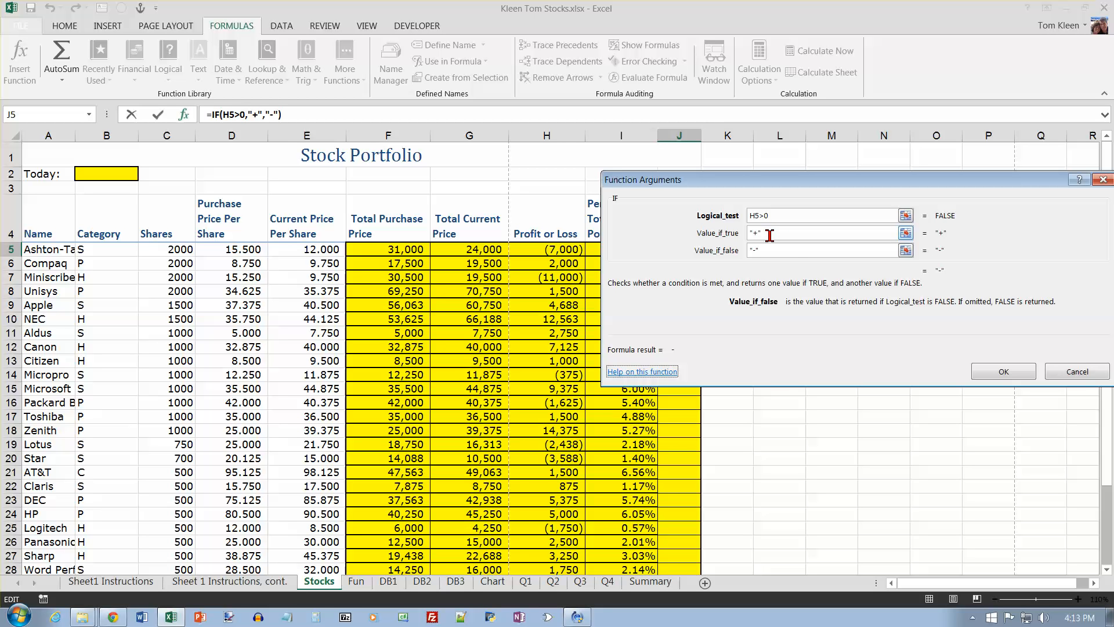
pyautogui.click(993, 371)
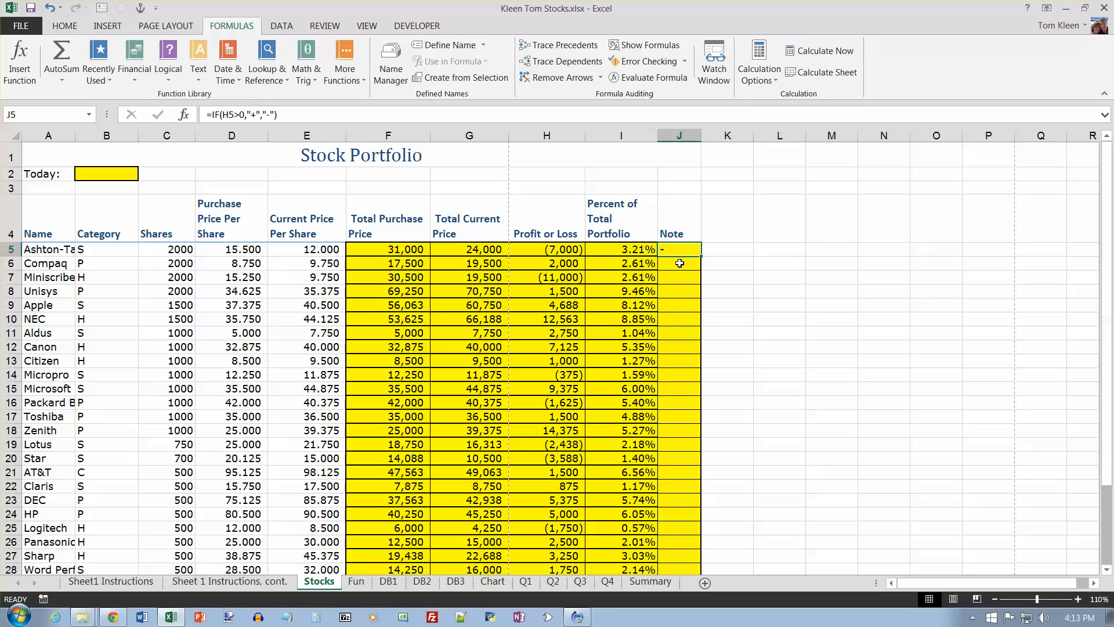
pyautogui.moveTo(700, 258); pyautogui.dragTo(714, 587)
pyautogui.scroll(2, 840, 279)
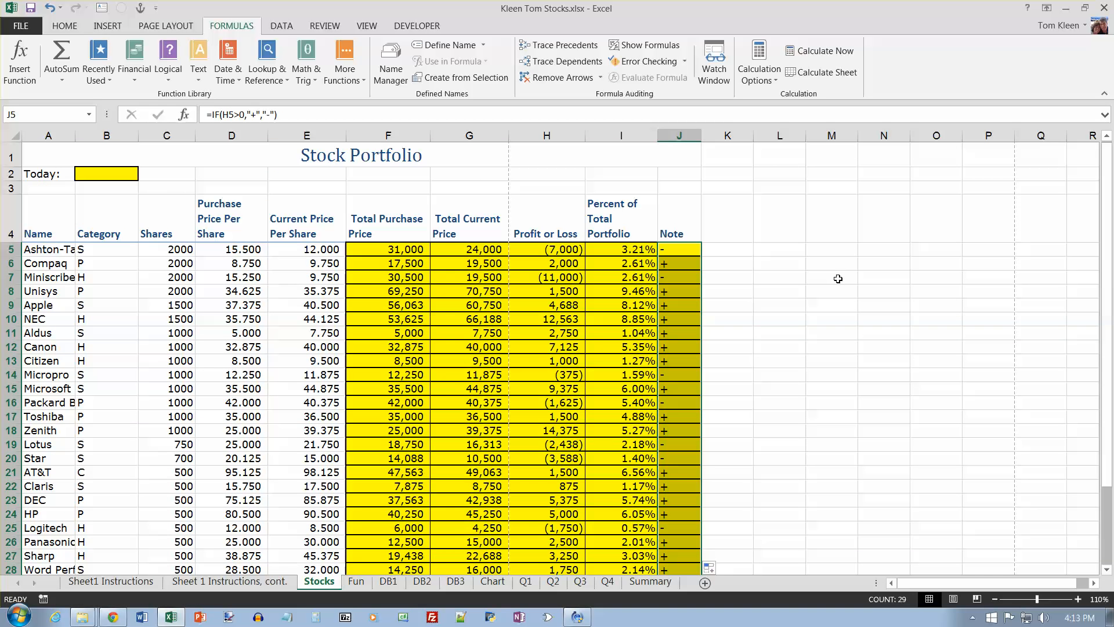
# Step: On the Sheet 1 Instructions, cont. sheet, recolor the instruction for the Note column's plus and minus signs black
pyautogui.click(229, 581)
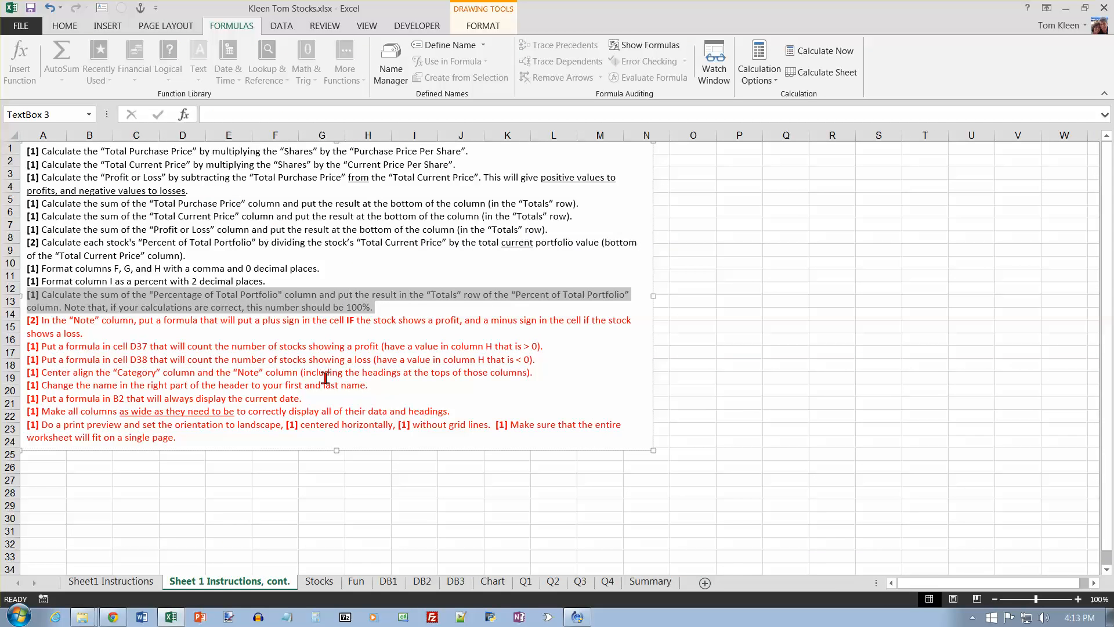
pyautogui.tripleClick(95, 336)
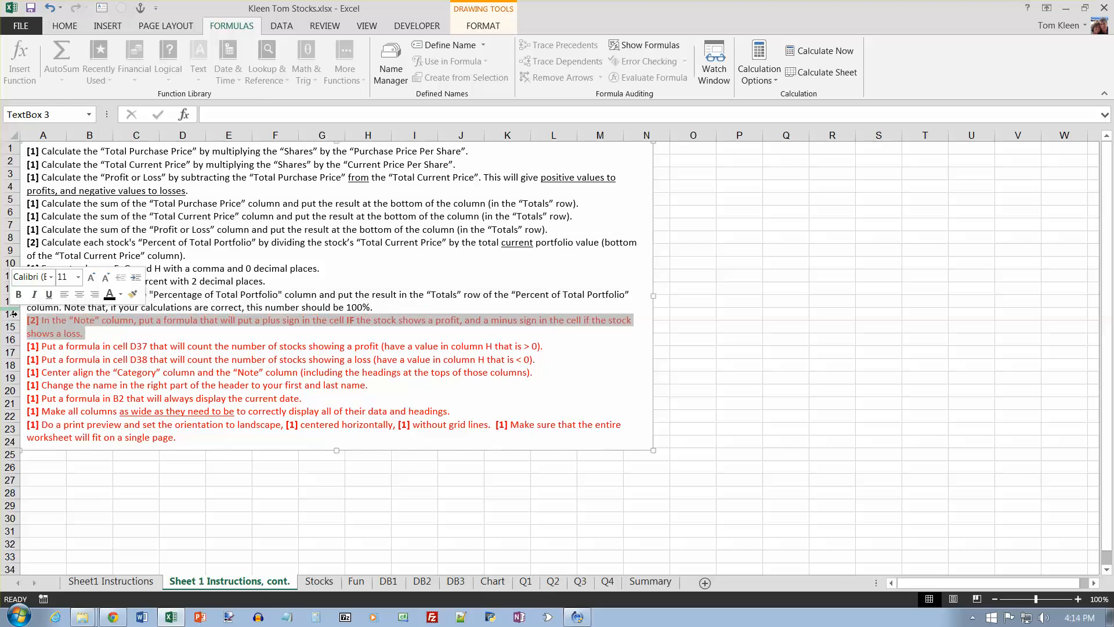
pyautogui.click(64, 27)
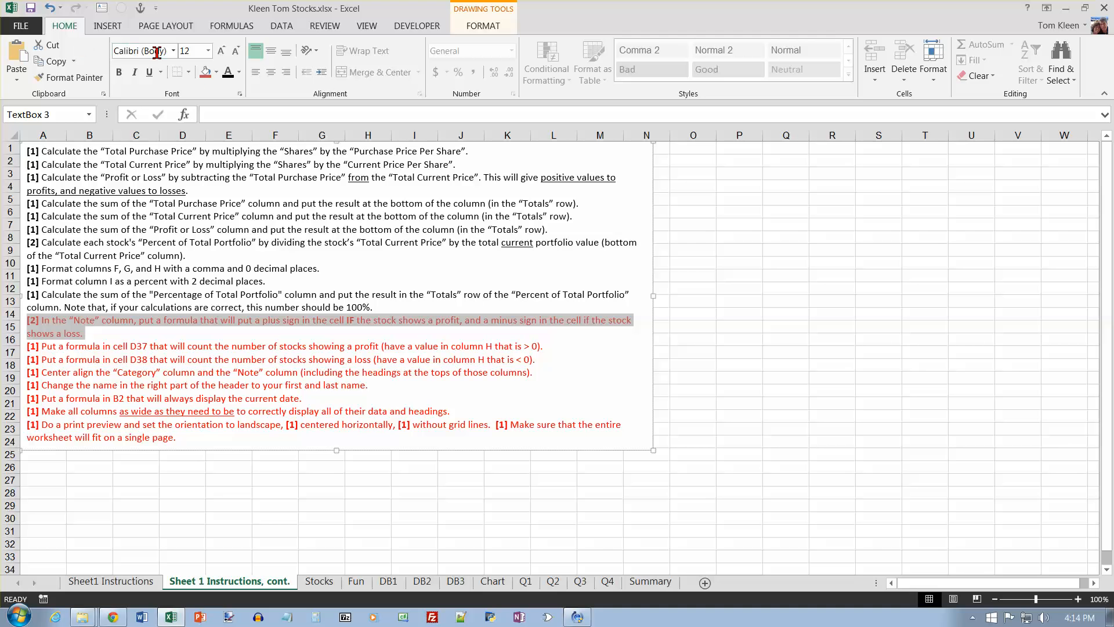
pyautogui.click(228, 74)
pyautogui.click(141, 345)
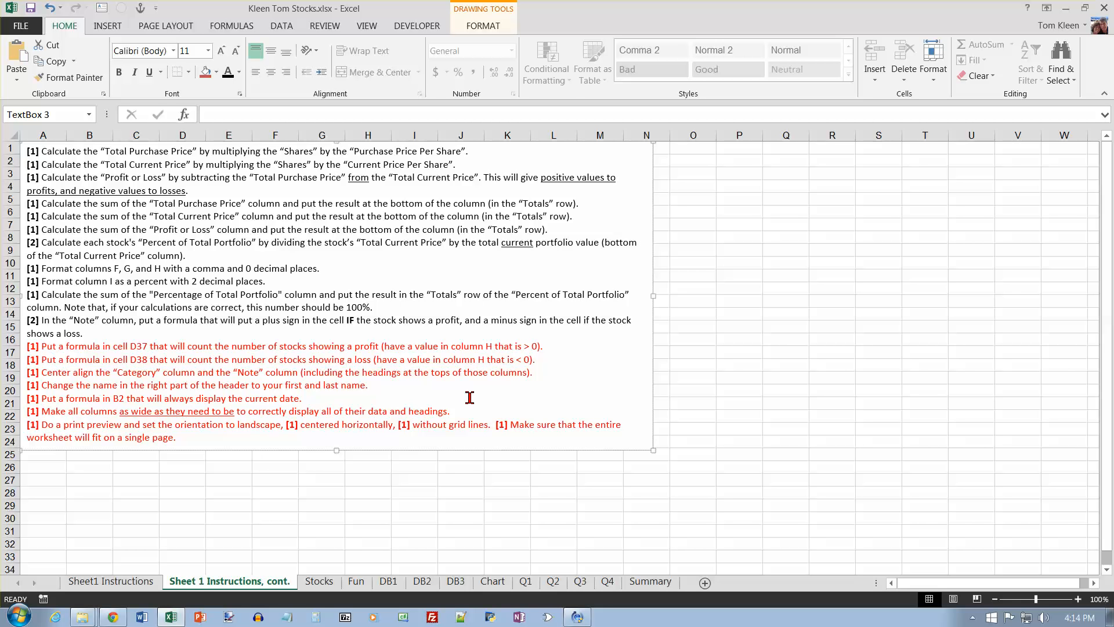
# Step: On the Stocks sheet, enter =COUNTIF(H5:H33,">0") in D36 to count the stocks showing a profit
pyautogui.click(320, 581)
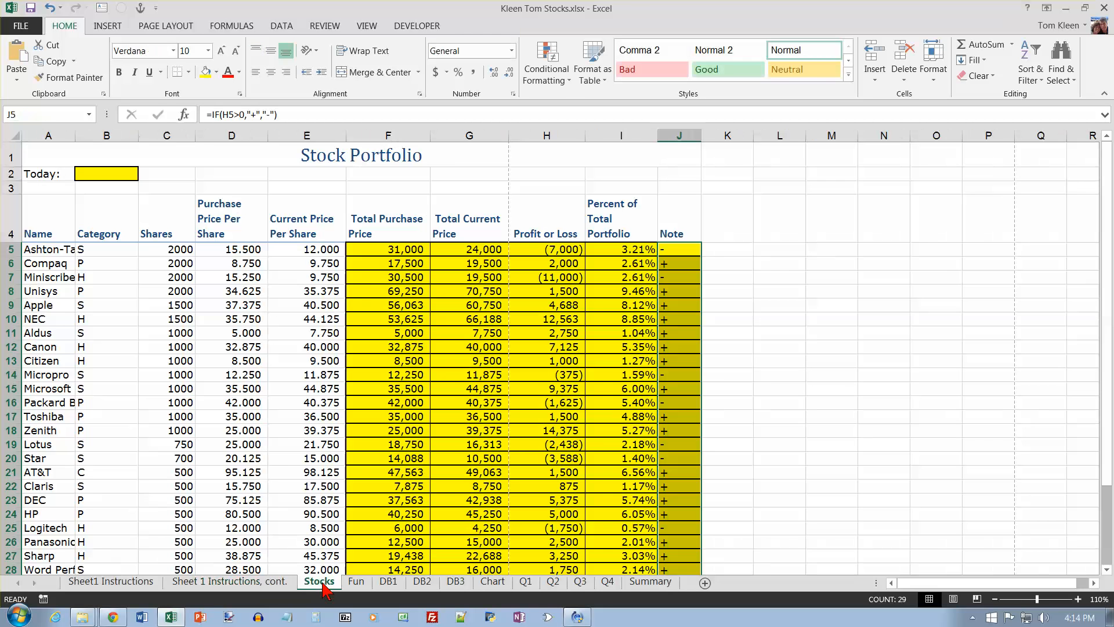
pyautogui.scroll(-3, 708, 329)
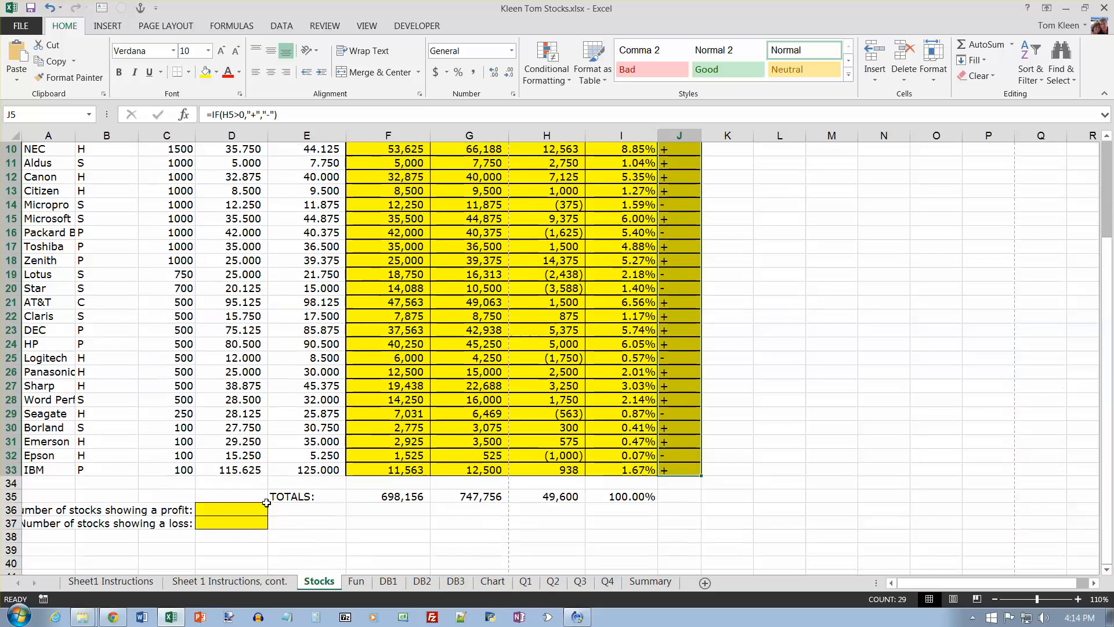
pyautogui.click(232, 511)
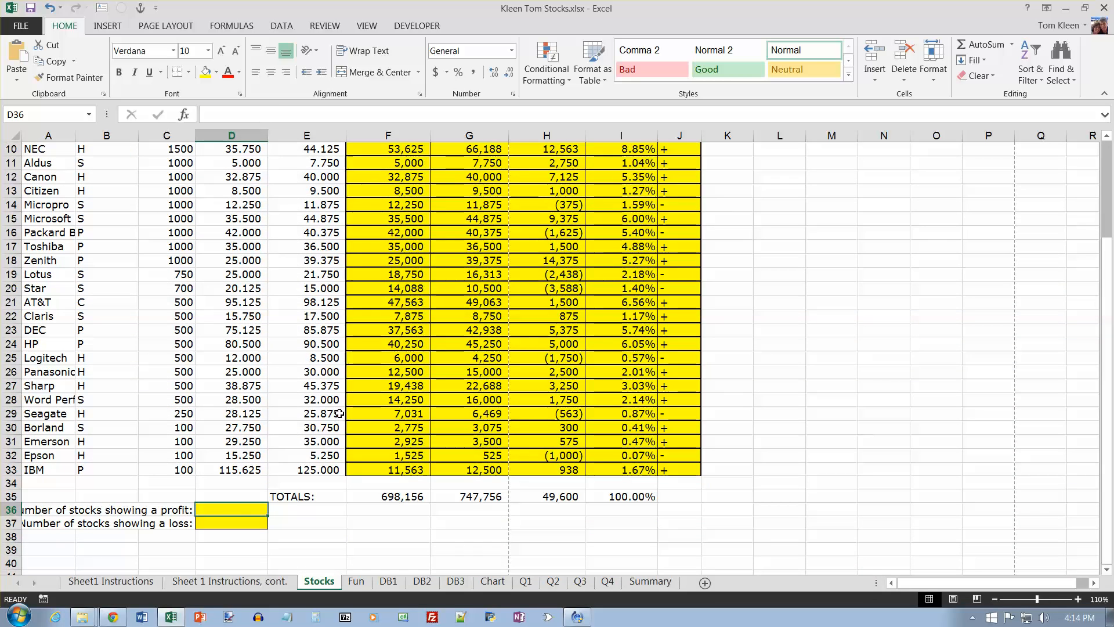
pyautogui.click(245, 28)
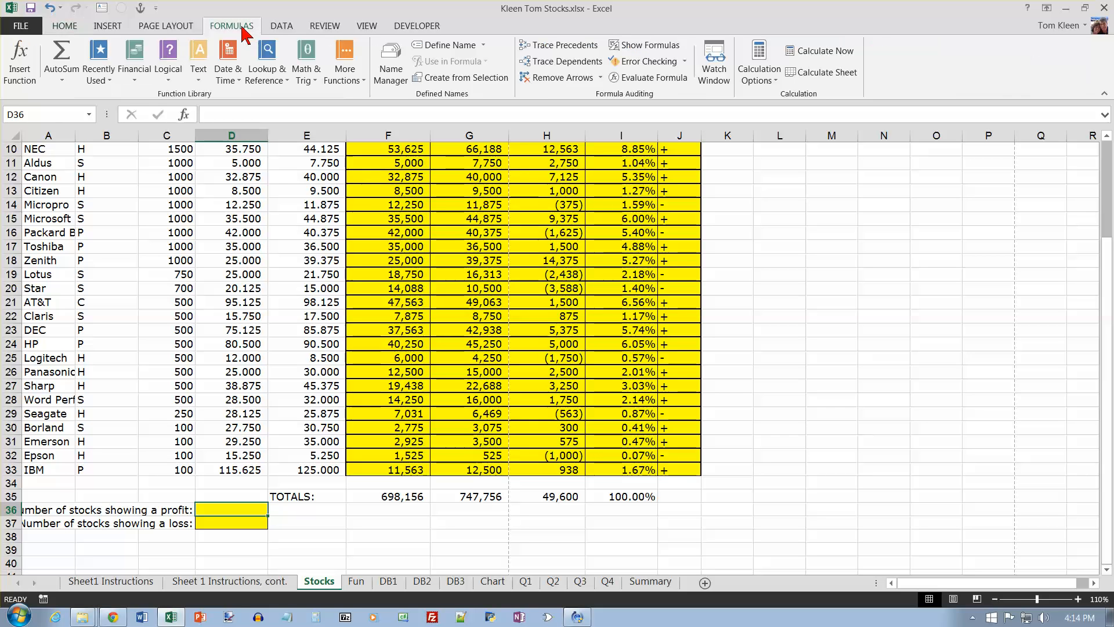
pyautogui.click(361, 81)
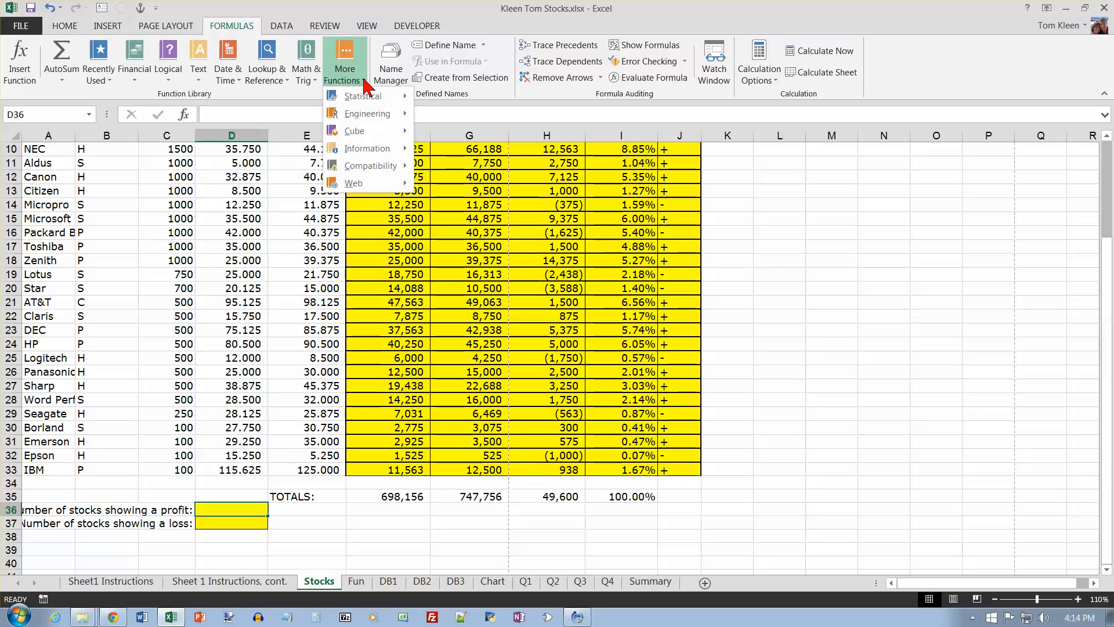
pyautogui.moveTo(366, 97)
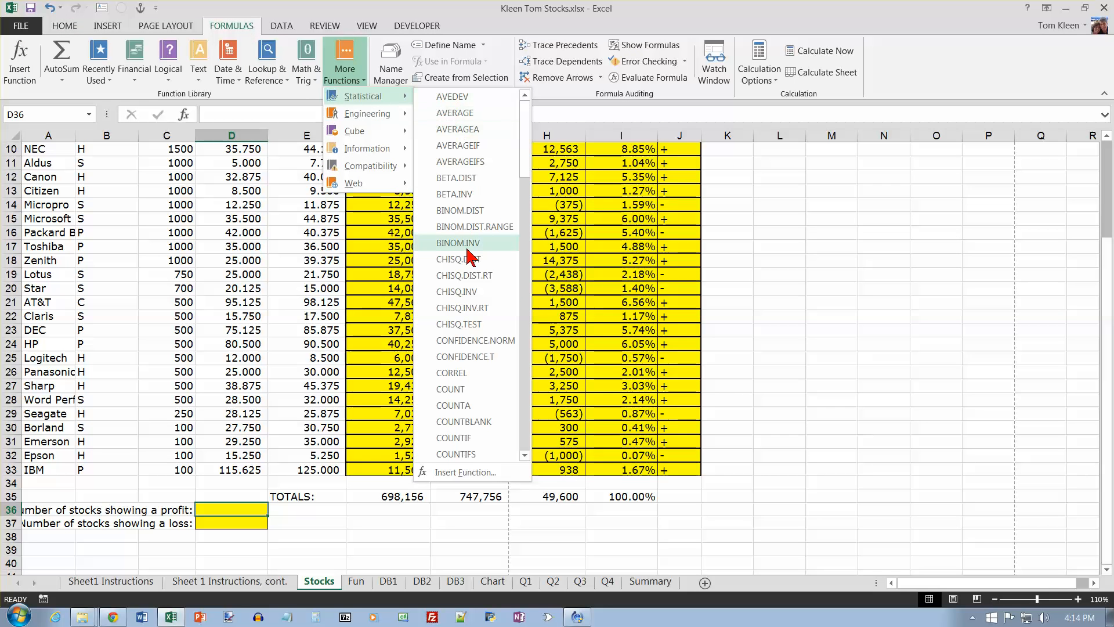
pyautogui.click(457, 437)
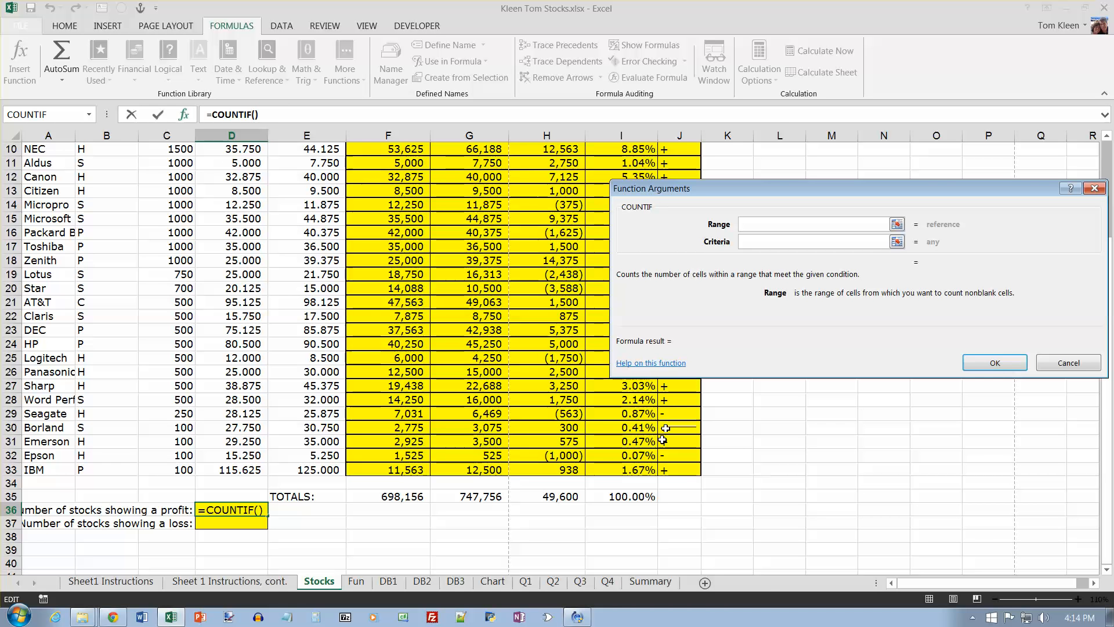
pyautogui.moveTo(547, 469); pyautogui.dragTo(568, 211)
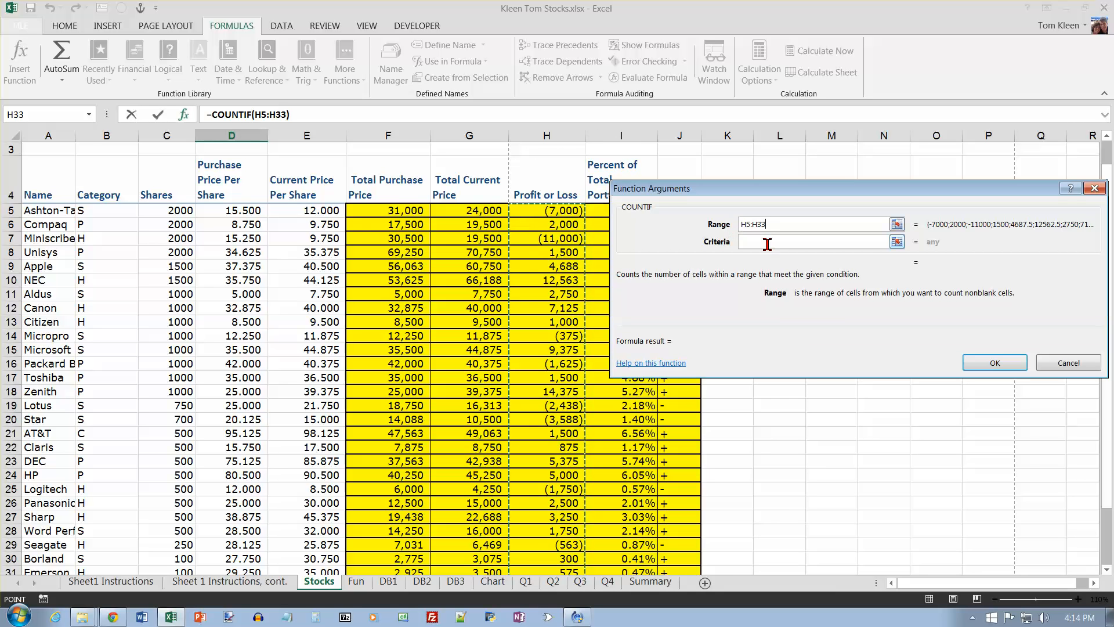
pyautogui.click(767, 243)
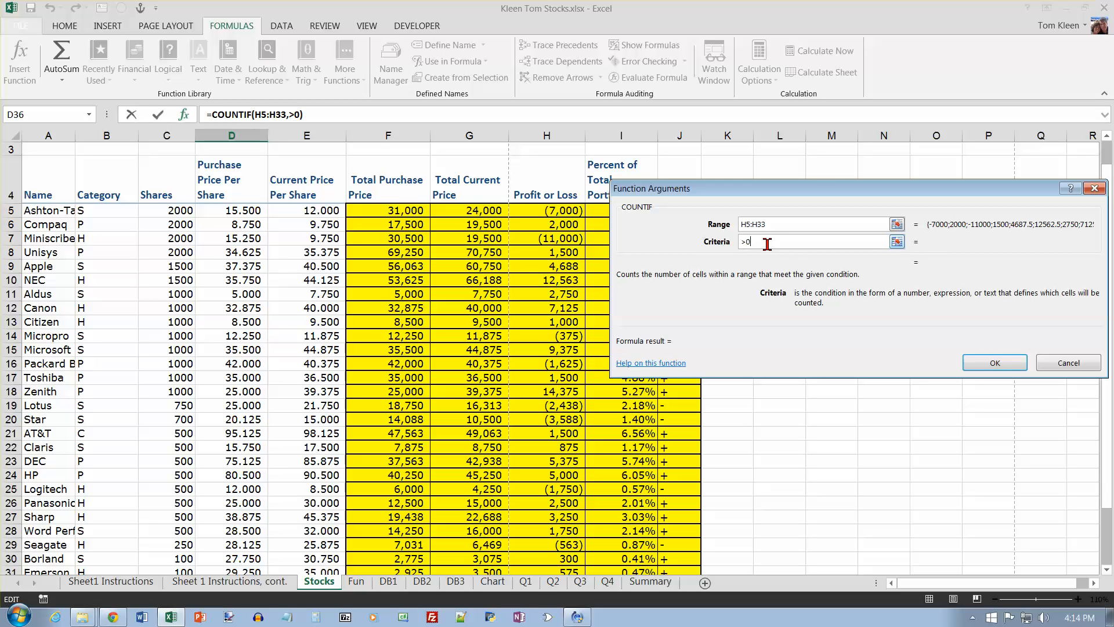
pyautogui.write('>0')
pyautogui.click(807, 225)
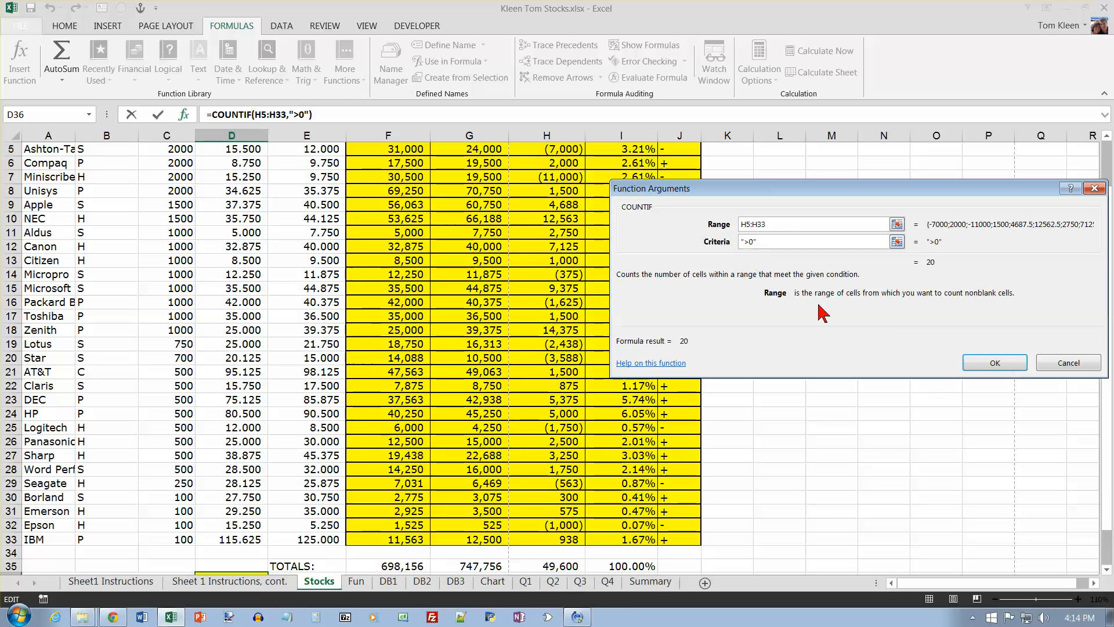
pyautogui.click(995, 363)
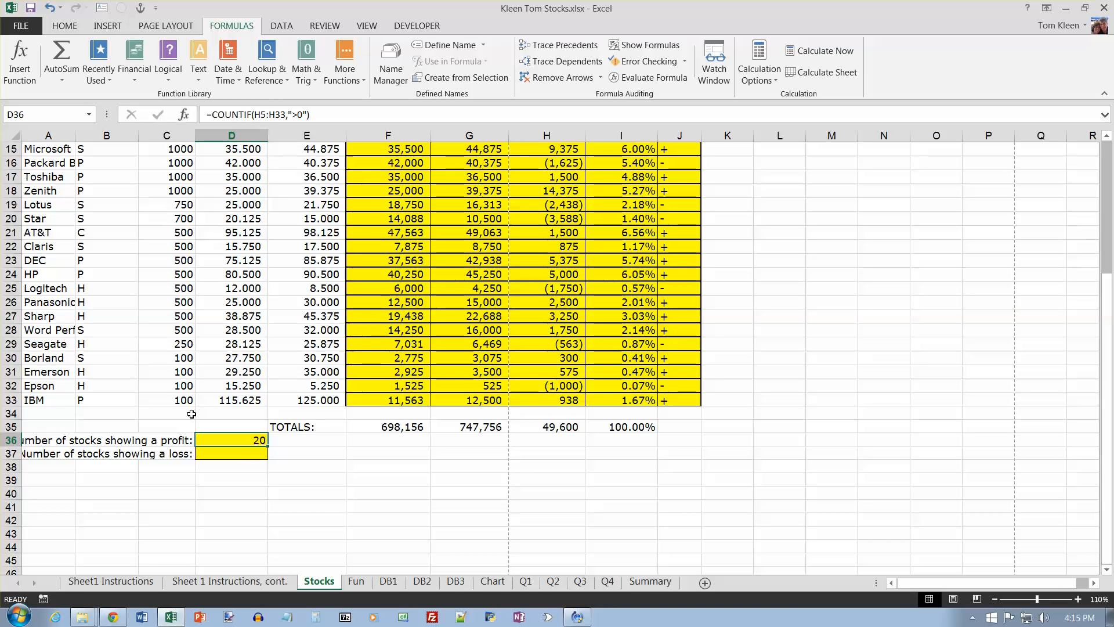
# Step: Enter =COUNTIF(H5:H33,"<0") in D37 to count the stocks showing a loss
pyautogui.click(258, 453)
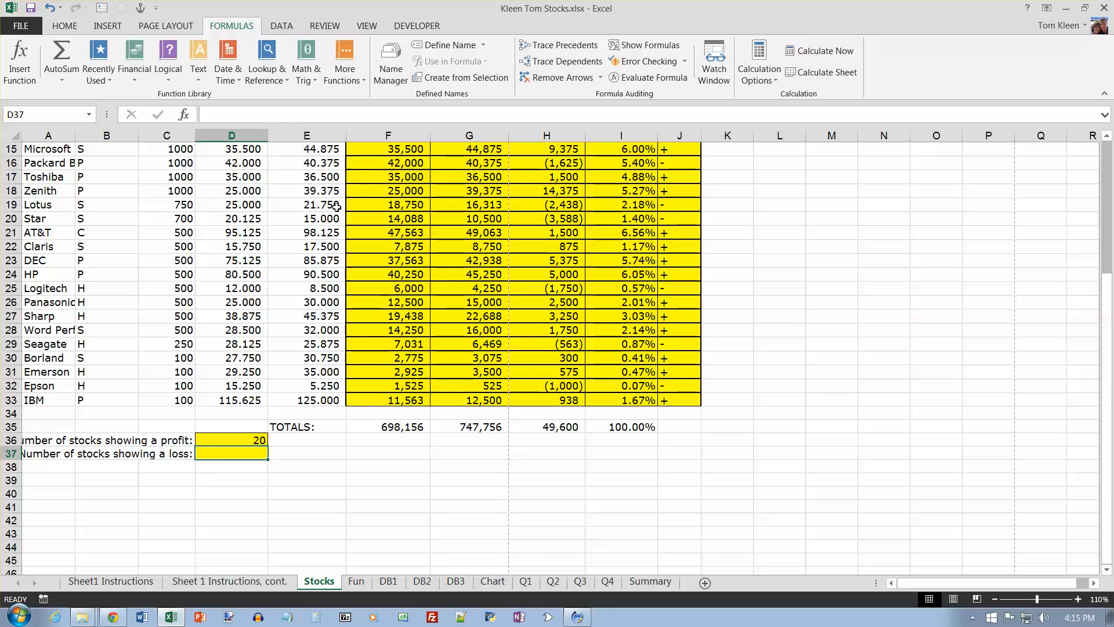
pyautogui.click(362, 81)
pyautogui.moveTo(372, 98)
pyautogui.click(481, 438)
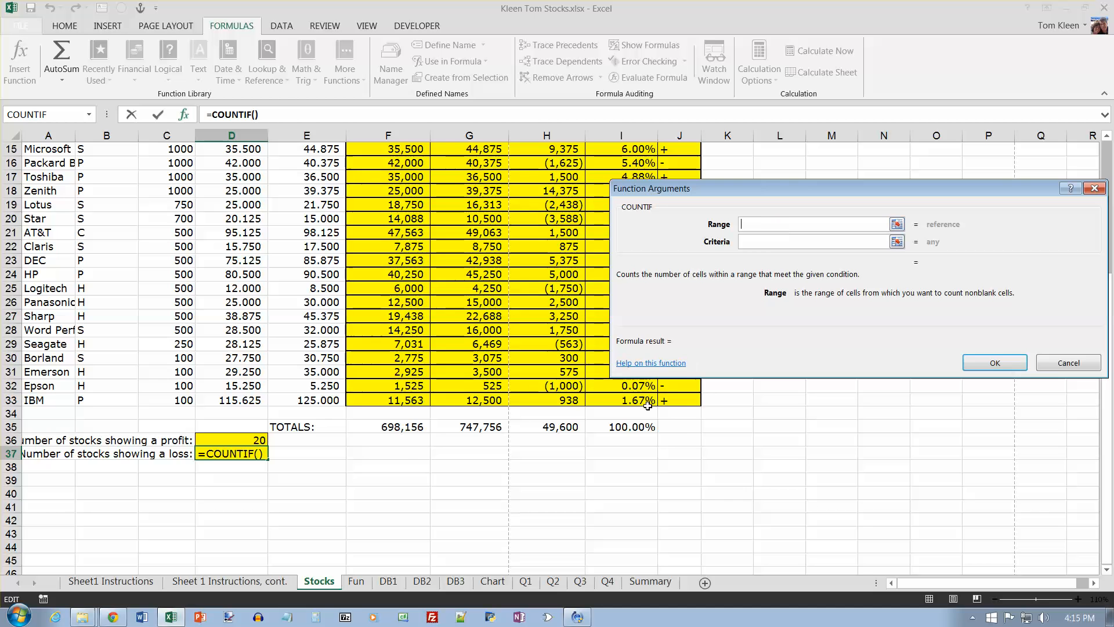
pyautogui.moveTo(586, 402); pyautogui.dragTo(538, 210)
pyautogui.click(776, 244)
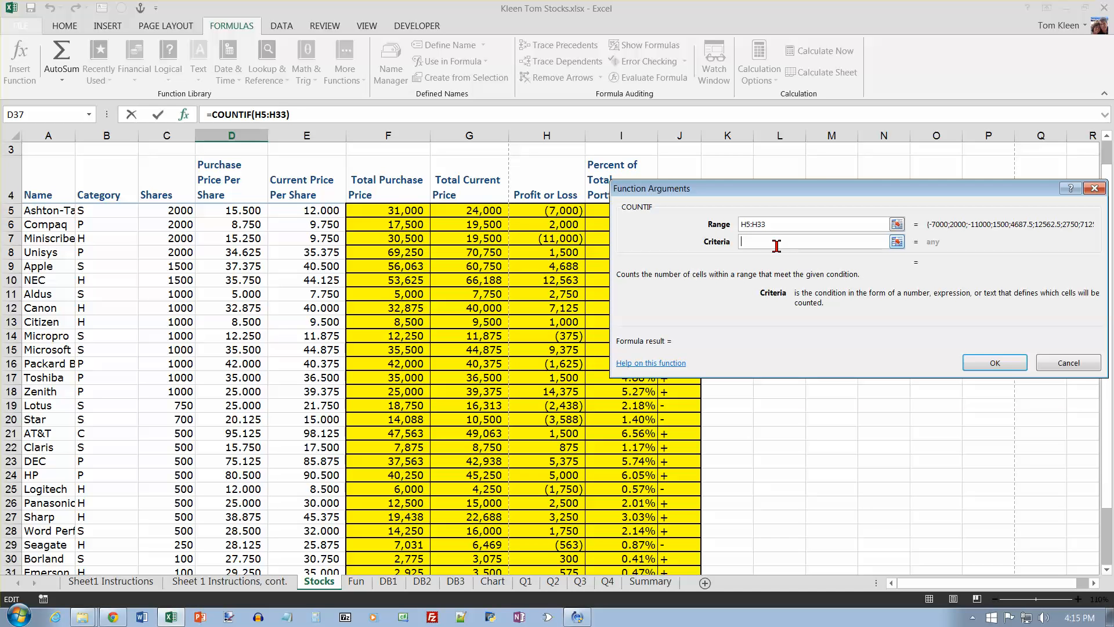
pyautogui.write('<0')
pyautogui.click(808, 224)
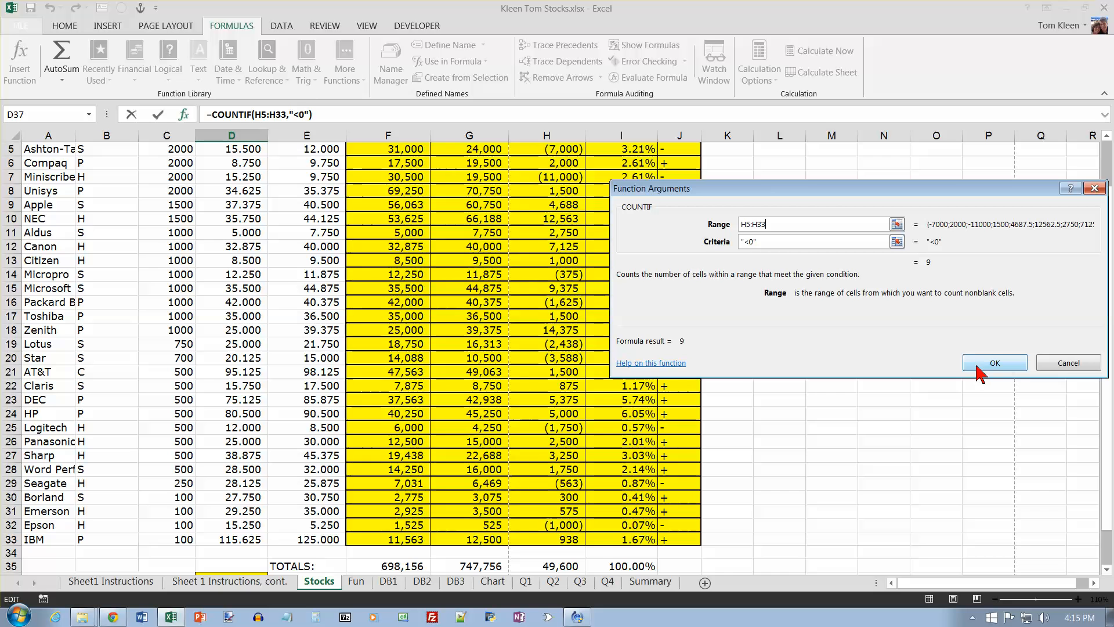
pyautogui.click(994, 362)
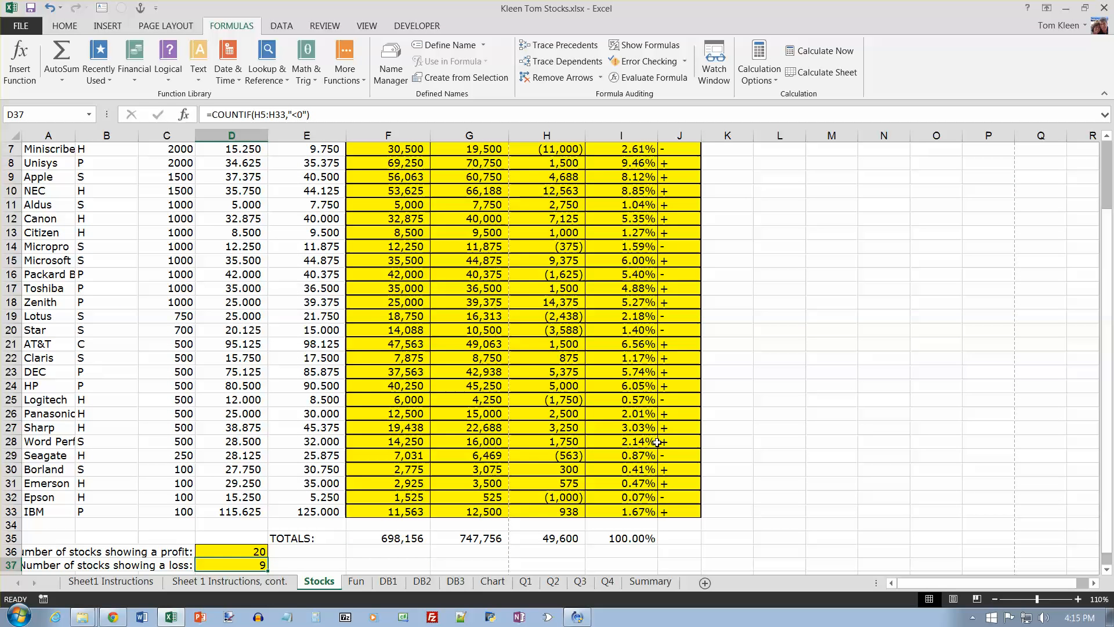
pyautogui.scroll(-1, 657, 442)
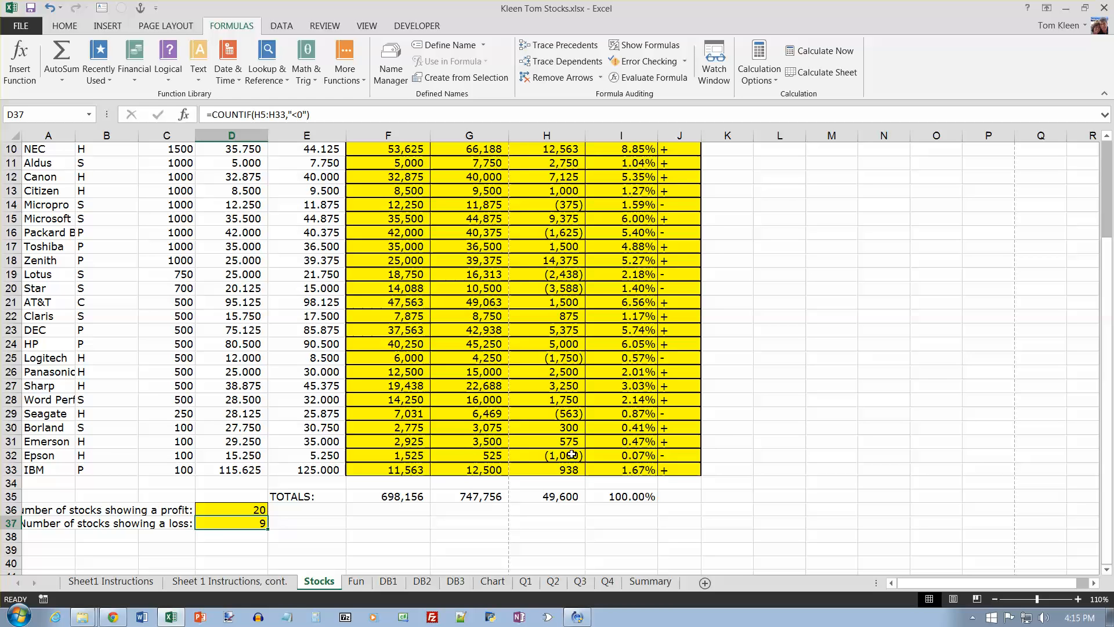
# Step: On the Sheet 1 Instructions, cont. sheet, recolor the two instructions for counting profit and loss stocks black
pyautogui.hotkey('ctrl', 'pageup')
pyautogui.moveTo(542, 360); pyautogui.dragTo(2, 336)
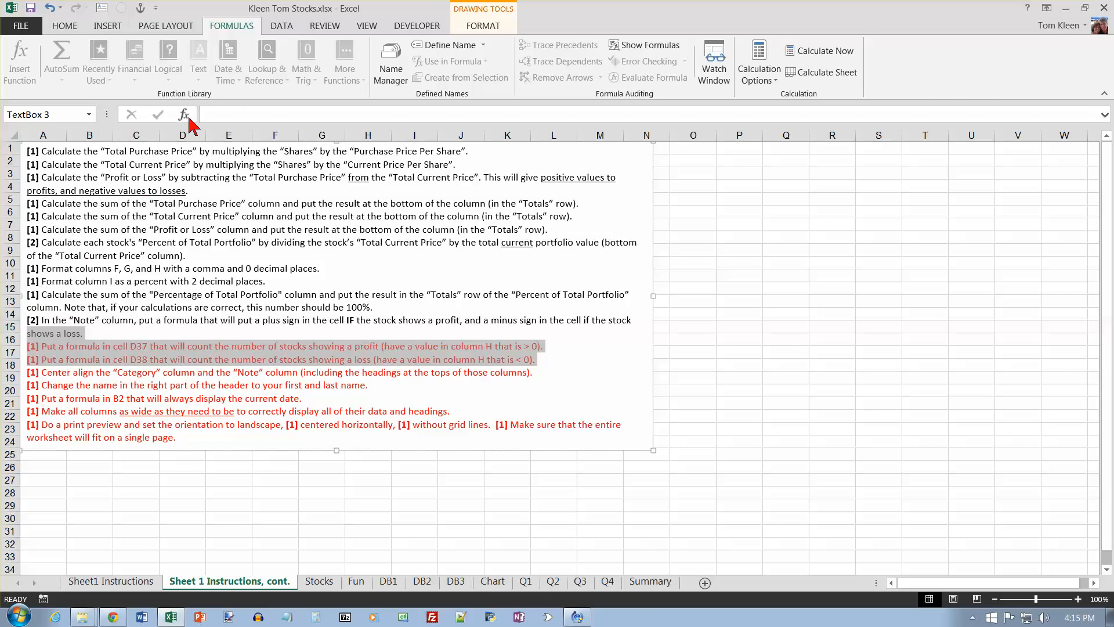
pyautogui.click(65, 25)
pyautogui.click(228, 72)
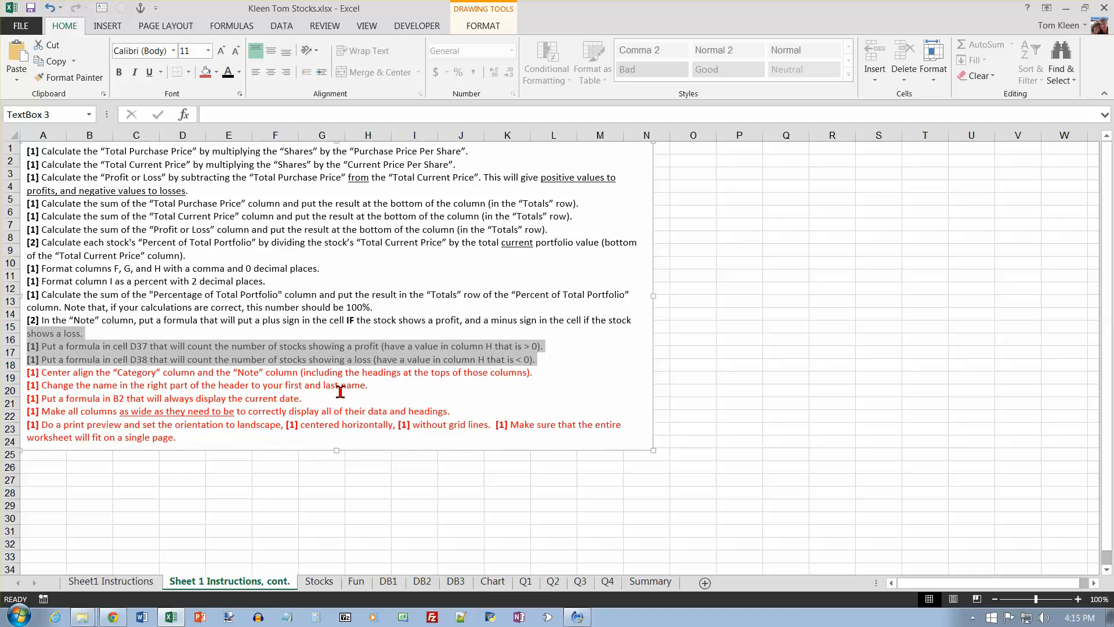
# Step: On the Stocks sheet, center align the Category and Note columns, B and J, including their headings
pyautogui.click(319, 581)
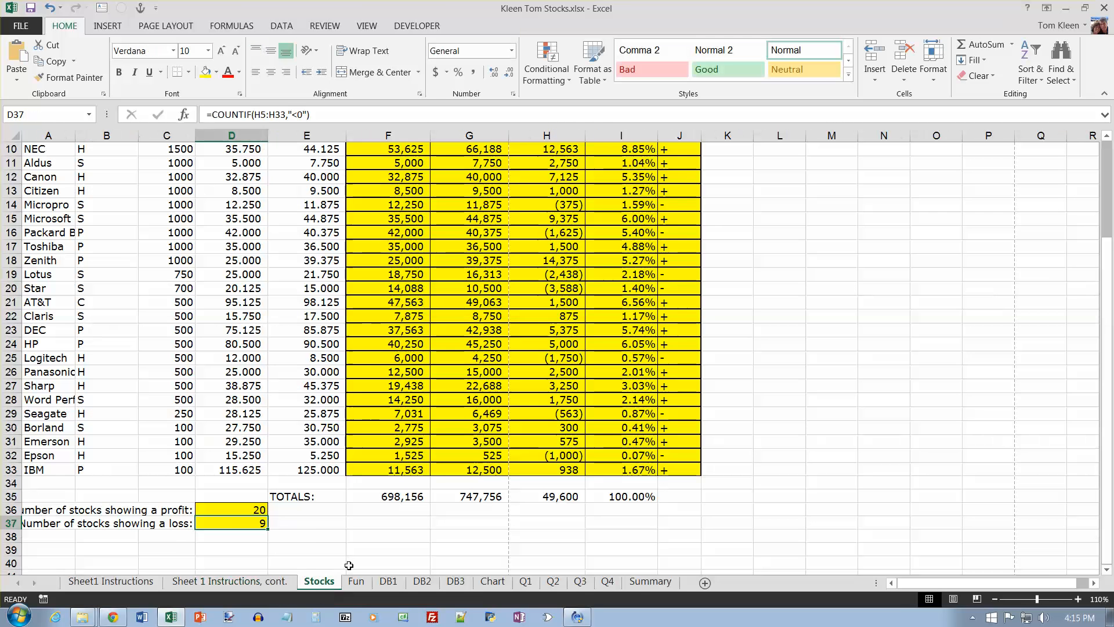
pyautogui.scroll(3, 555, 371)
pyautogui.click(106, 135)
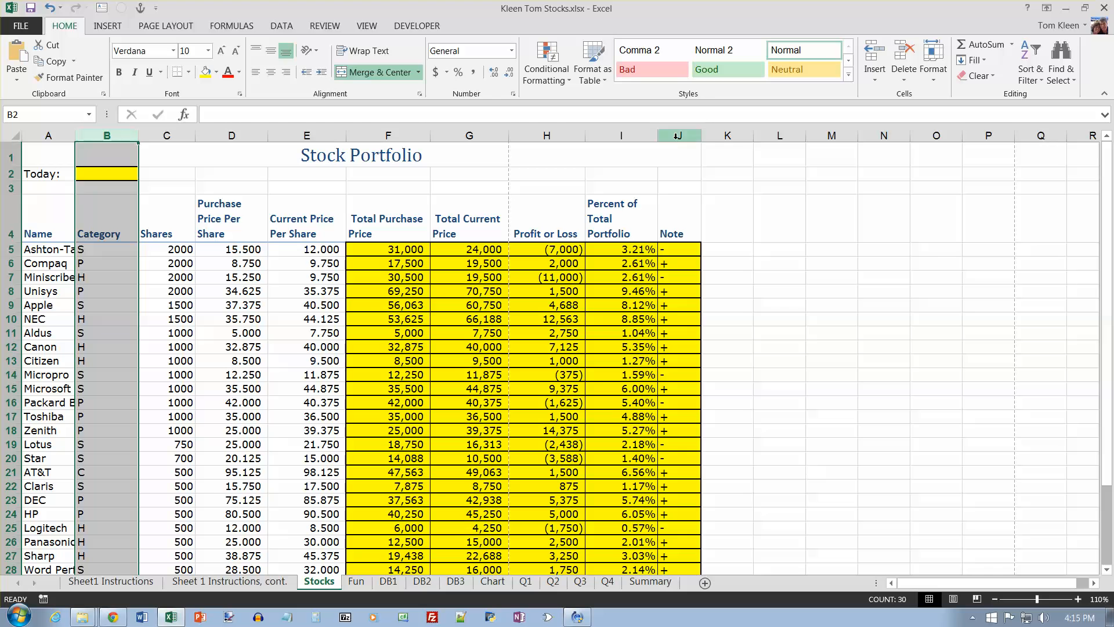
pyautogui.keyDown('ctrl'); pyautogui.click(679, 135); pyautogui.keyUp('ctrl')
pyautogui.click(270, 72)
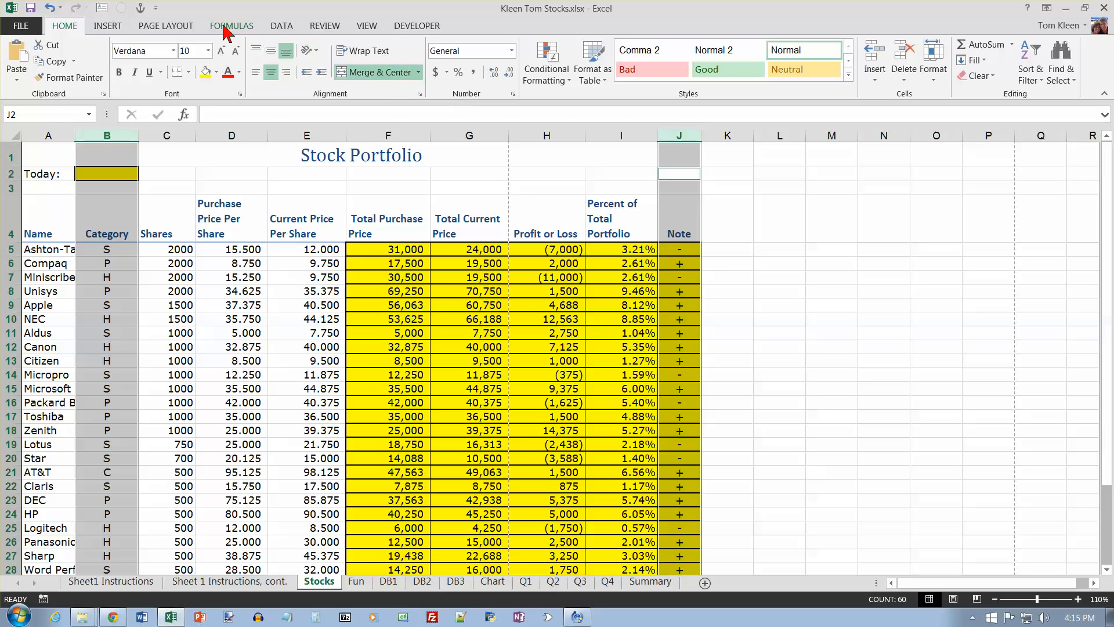
# Step: Check the name in the right section of the Stocks sheet's custom header and accept the page setup
pyautogui.click(186, 26)
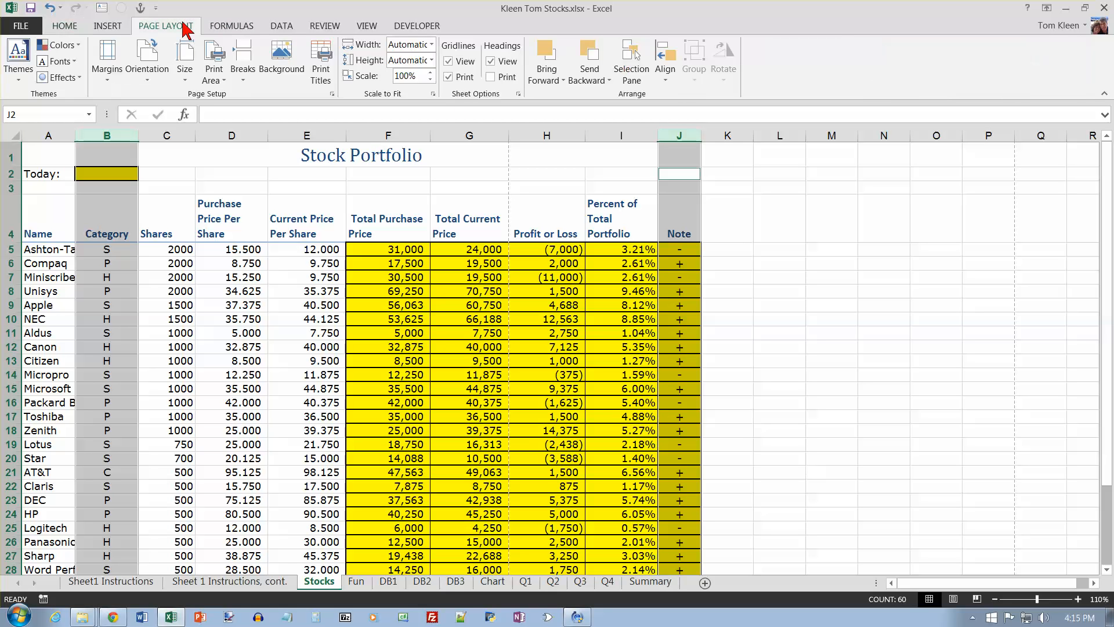
pyautogui.click(332, 95)
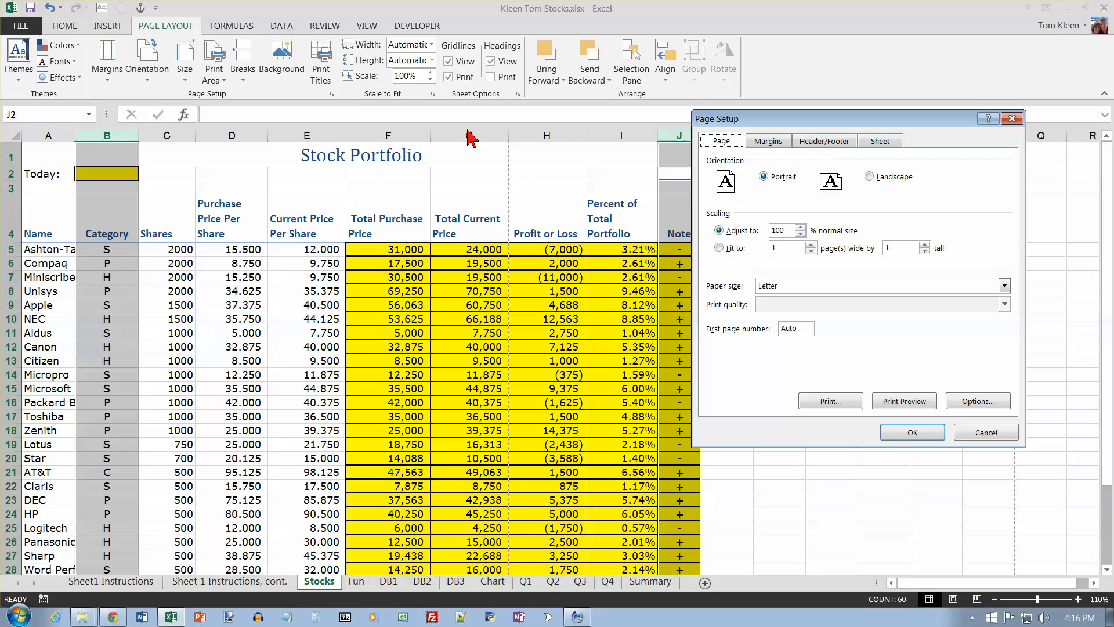
pyautogui.click(844, 143)
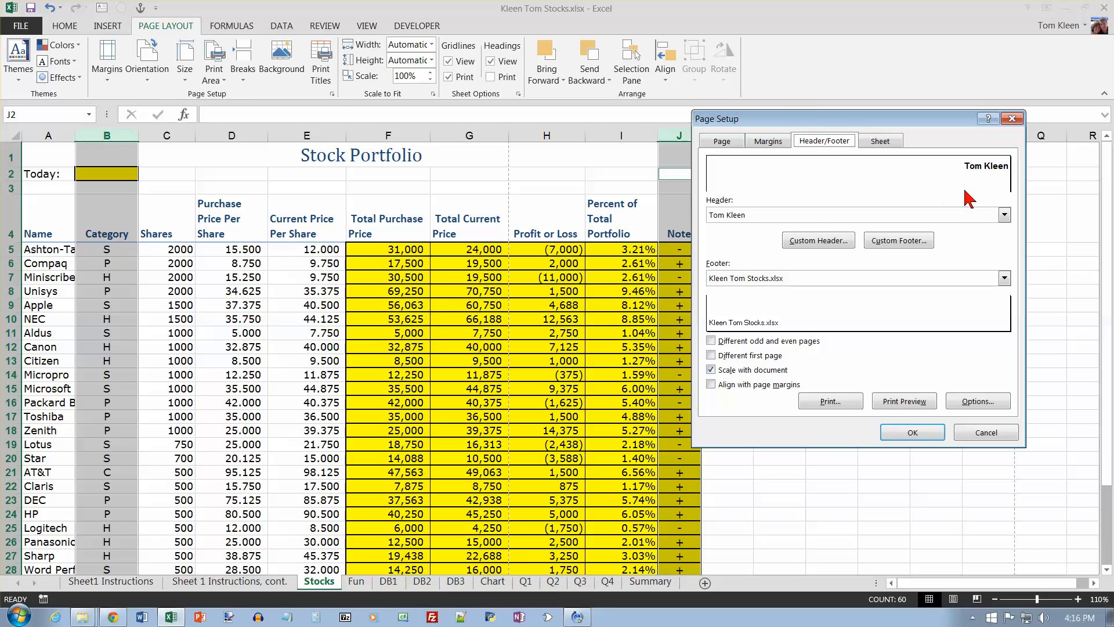
pyautogui.click(843, 242)
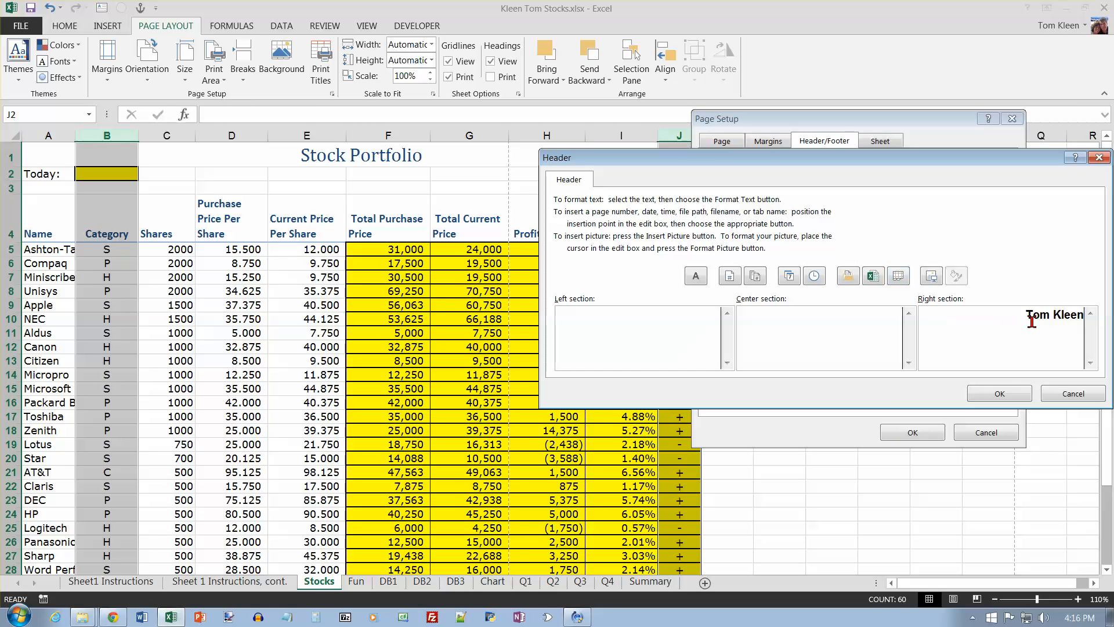
pyautogui.tripleClick(1027, 316)
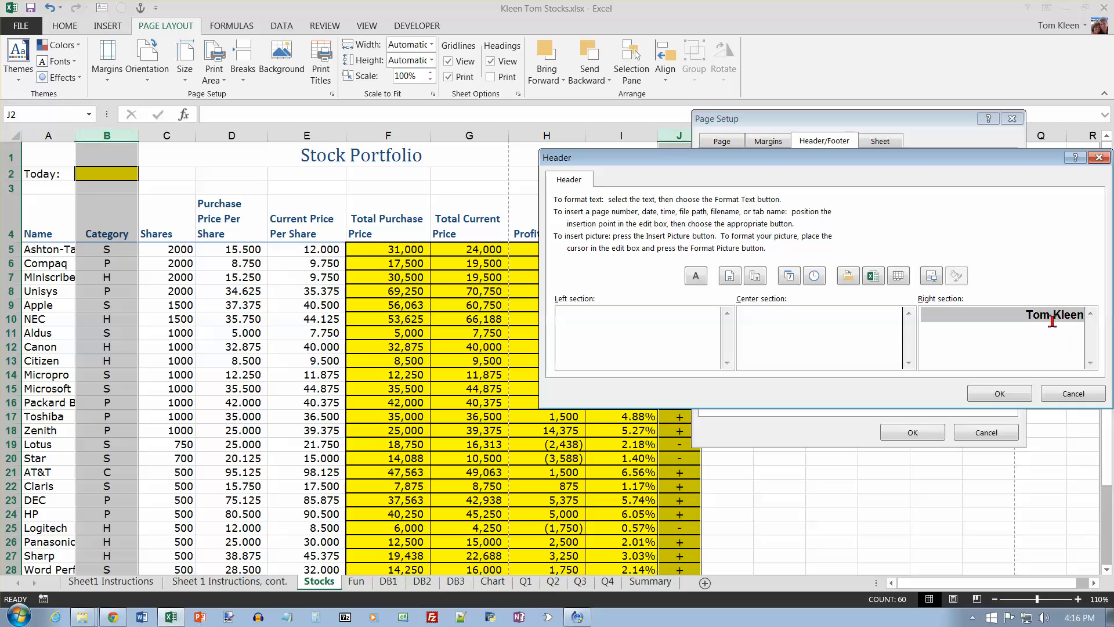
pyautogui.click(913, 432)
# Step: On the Sheet 1 Instructions, cont. sheet, recolor the instructions for centering the Category and Note columns and changing the header name black
pyautogui.click(264, 581)
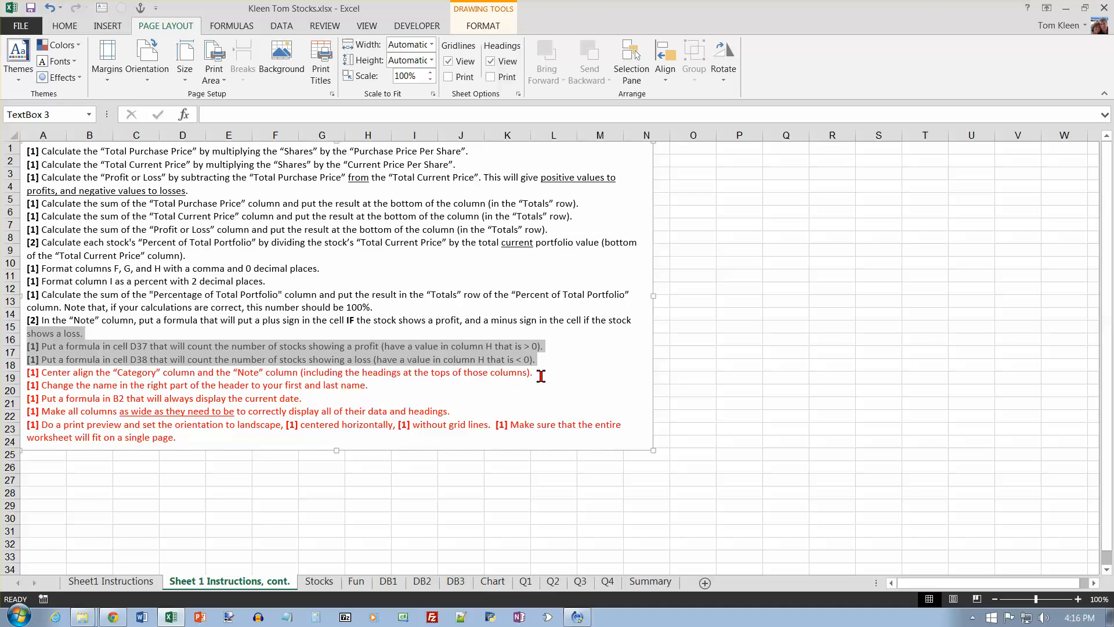
pyautogui.moveTo(541, 375); pyautogui.dragTo(26, 365)
pyautogui.click(65, 25)
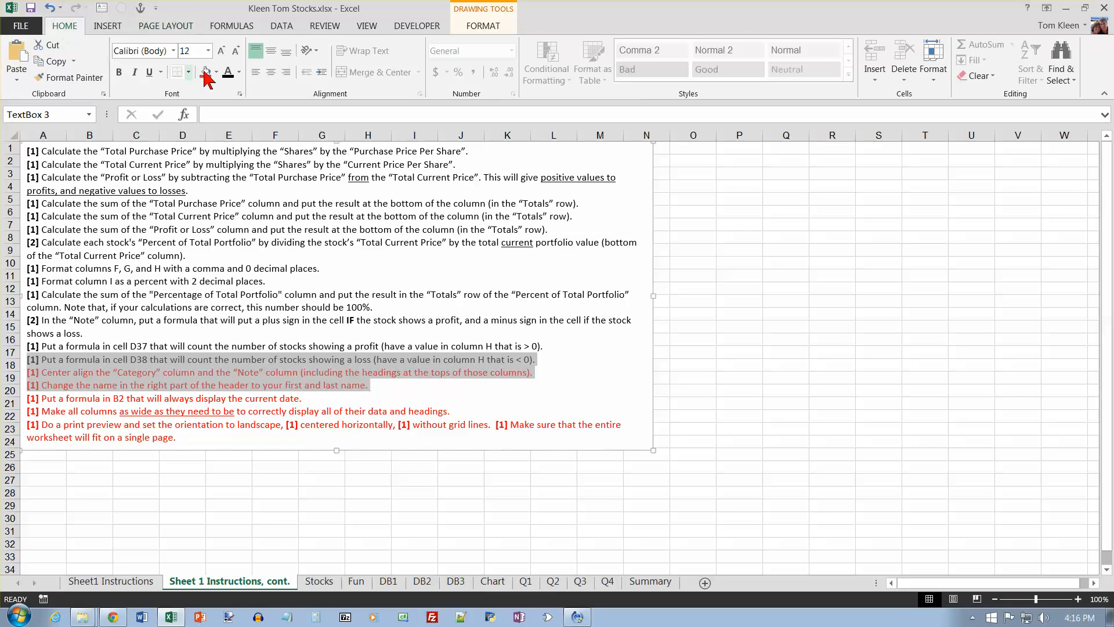
pyautogui.click(226, 72)
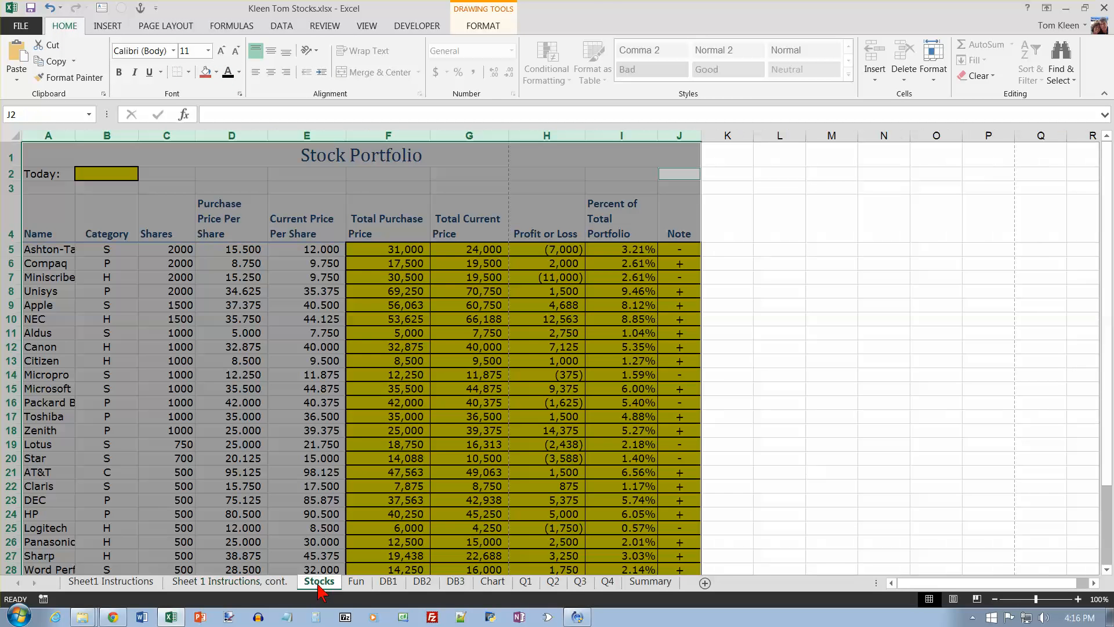
# Step: On the Stocks sheet, enter =today() in B2 so that it always displays the current date
pyautogui.click(319, 581)
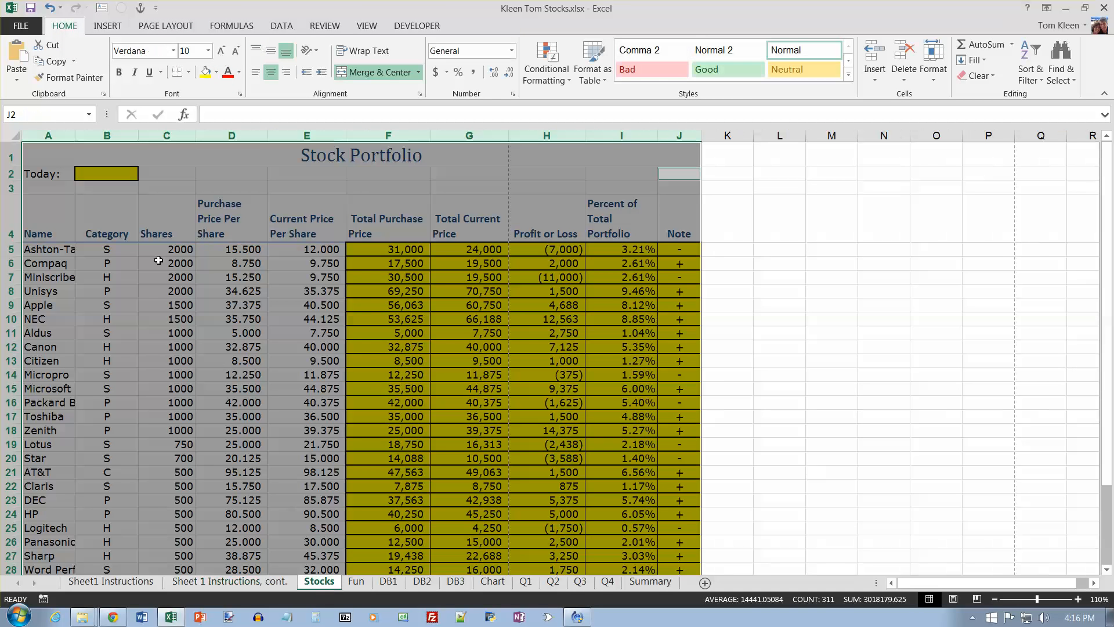
pyautogui.click(96, 176)
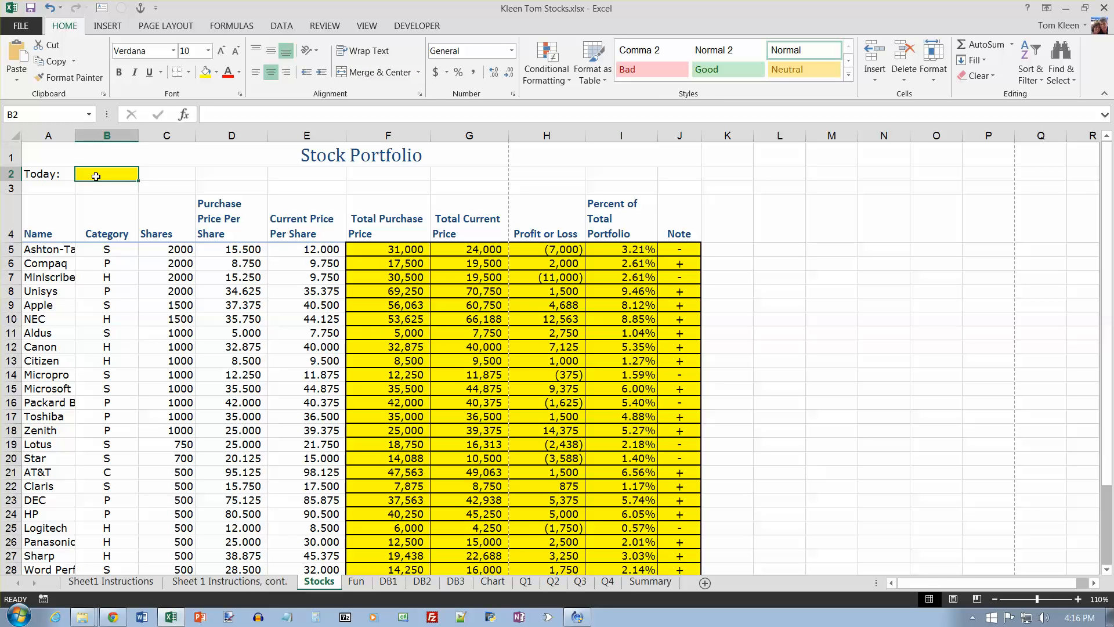
pyautogui.write('=today')
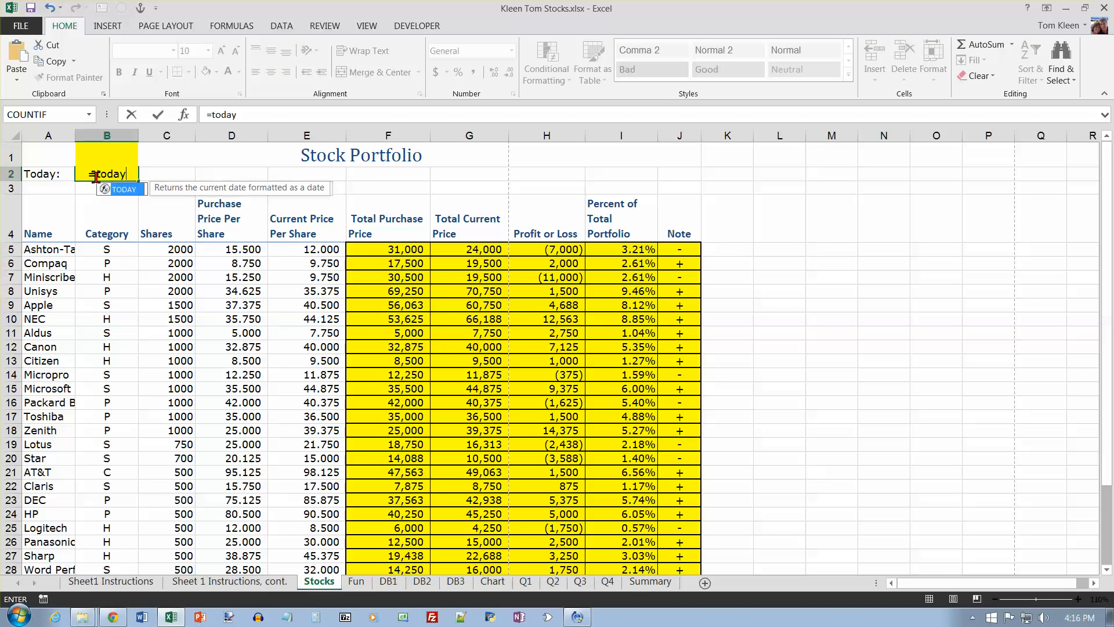
pyautogui.write('()')
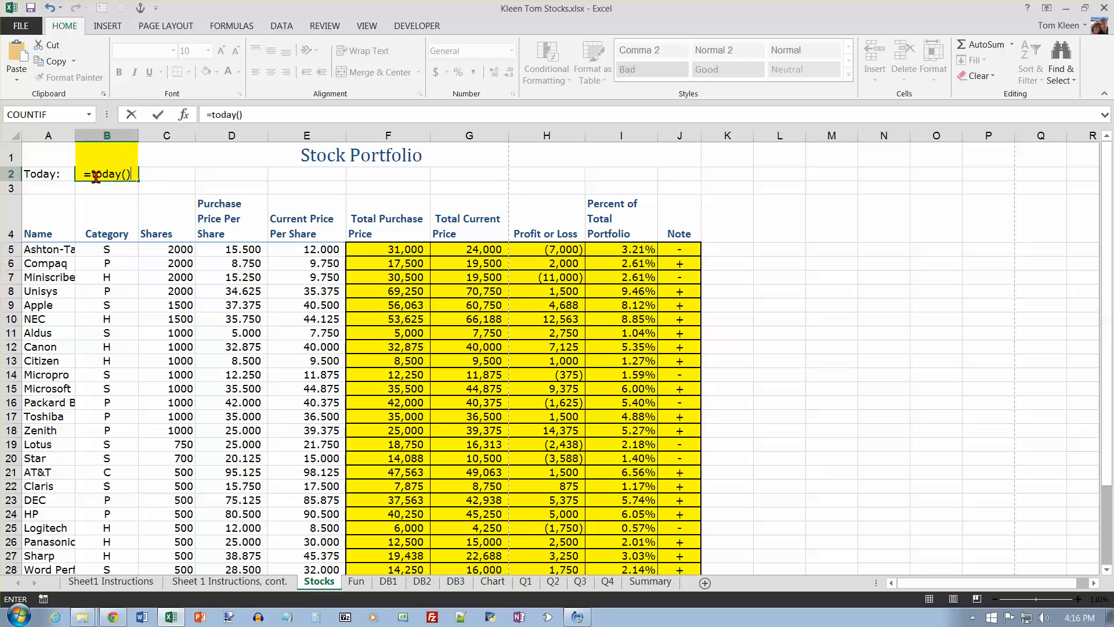
pyautogui.press('Return')
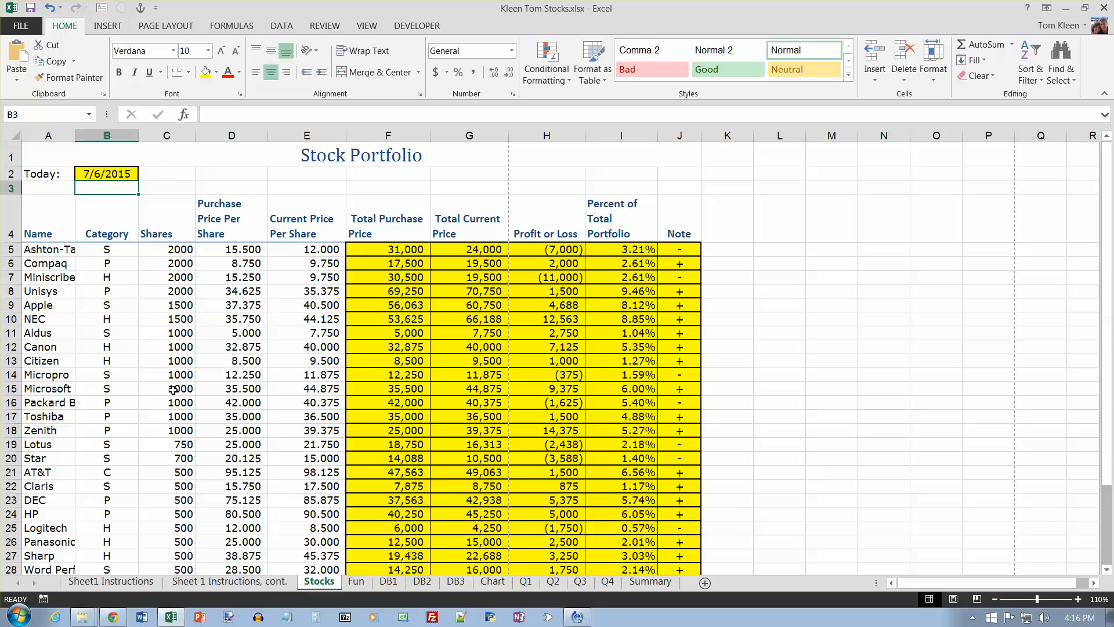
# Step: Review the remaining instructions and the Stocks data, and set the Sheet 1 Instructions, cont. sheet's print orientation to landscape
pyautogui.click(230, 576)
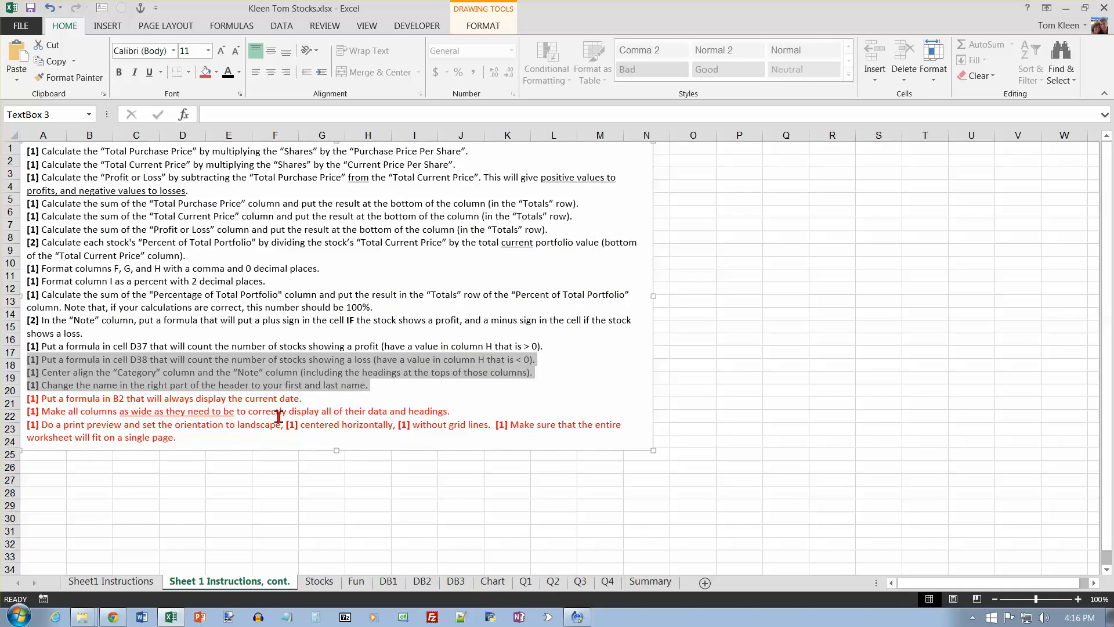
pyautogui.click(320, 581)
pyautogui.scroll(-5, 467, 357)
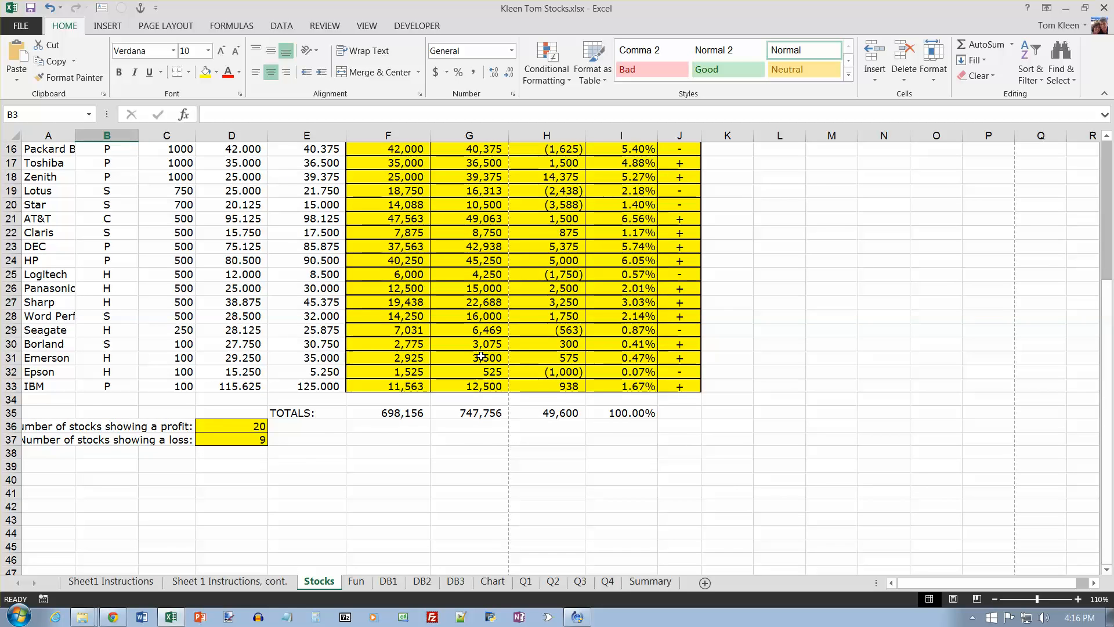
pyautogui.scroll(1, 480, 356)
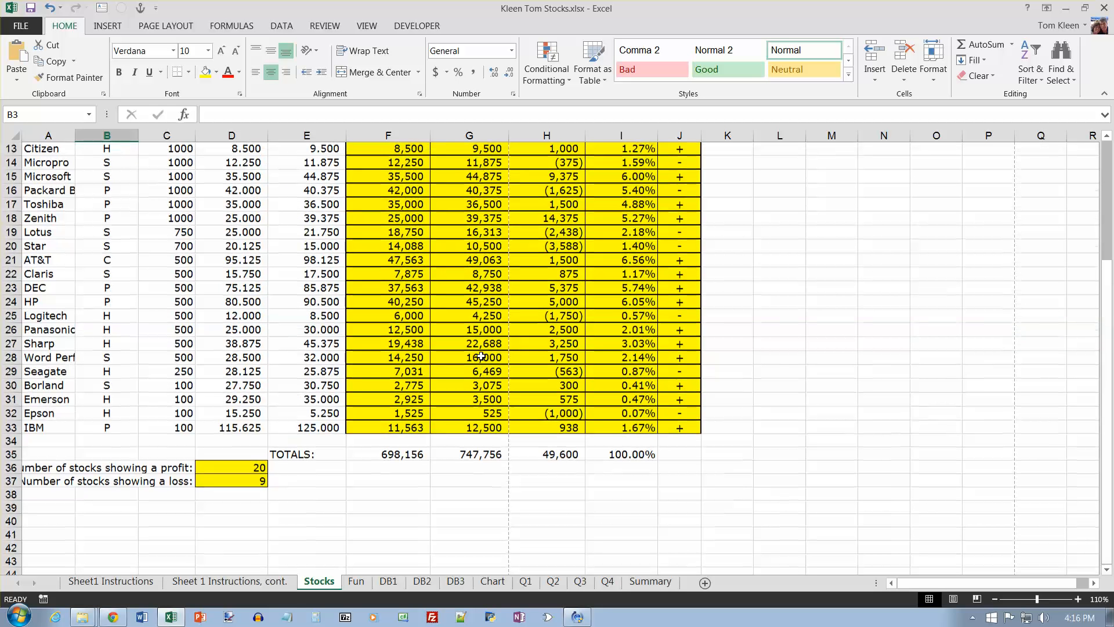
pyautogui.hotkey('ctrl', 'pageup')
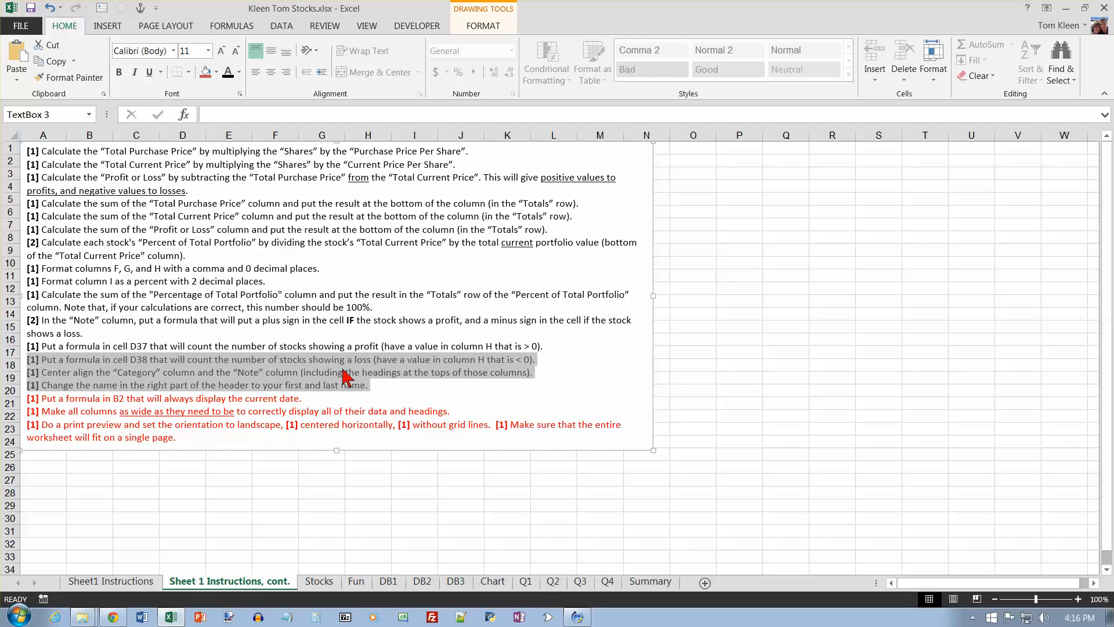
pyautogui.click(23, 26)
pyautogui.click(40, 180)
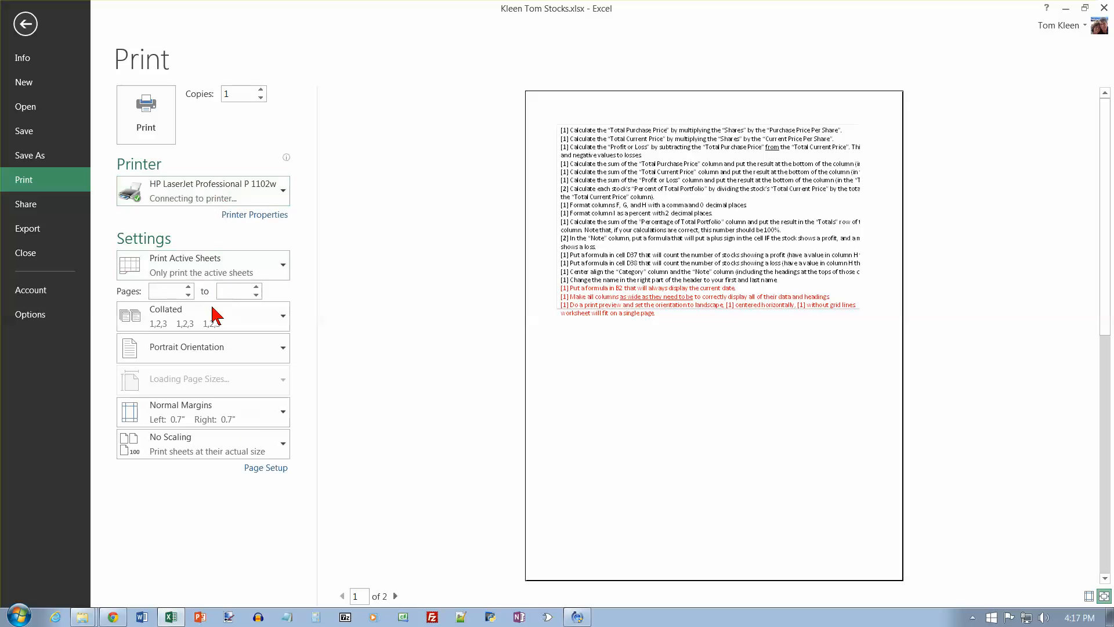
pyautogui.click(280, 380)
pyautogui.click(250, 454)
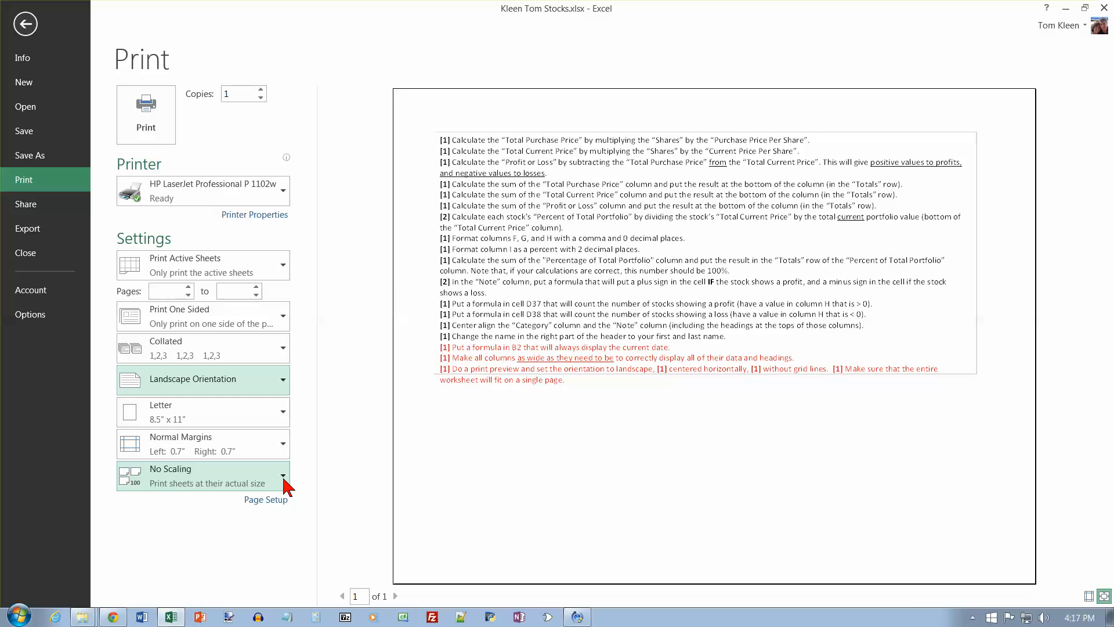
pyautogui.click(25, 24)
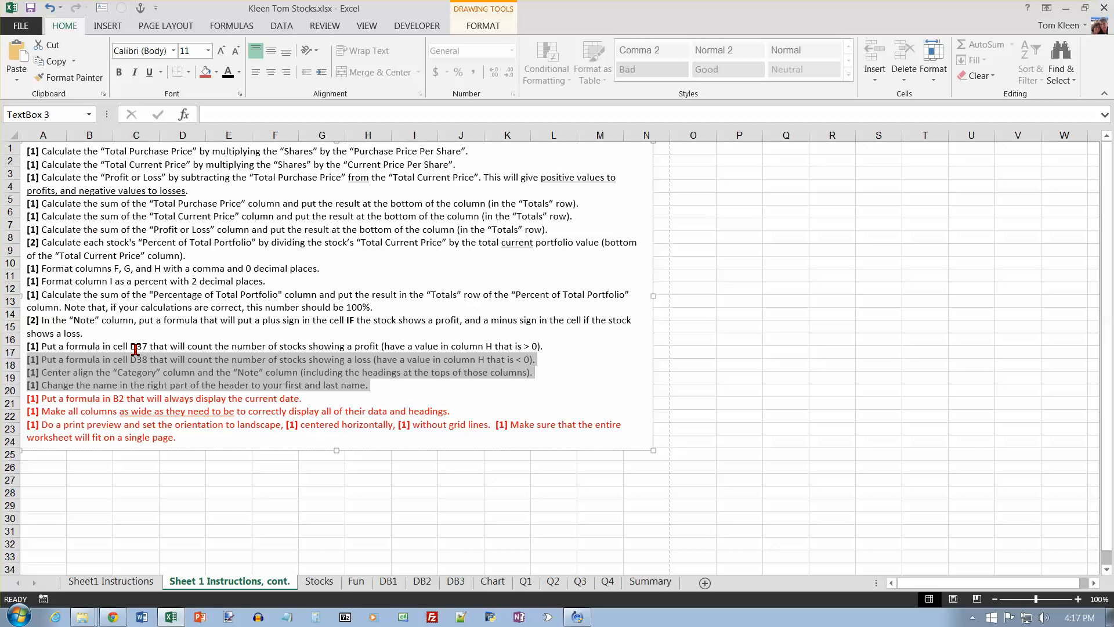
# Step: Open the print preview of the Stocks sheet and set its orientation to landscape
pyautogui.hotkey('alt', 'f')
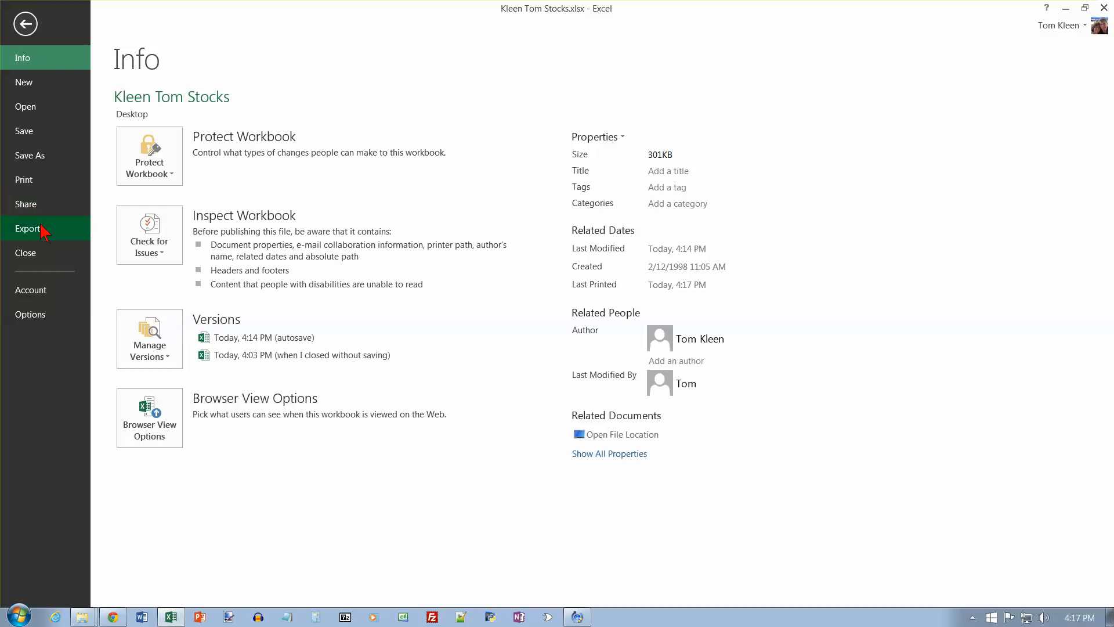
pyautogui.click(29, 180)
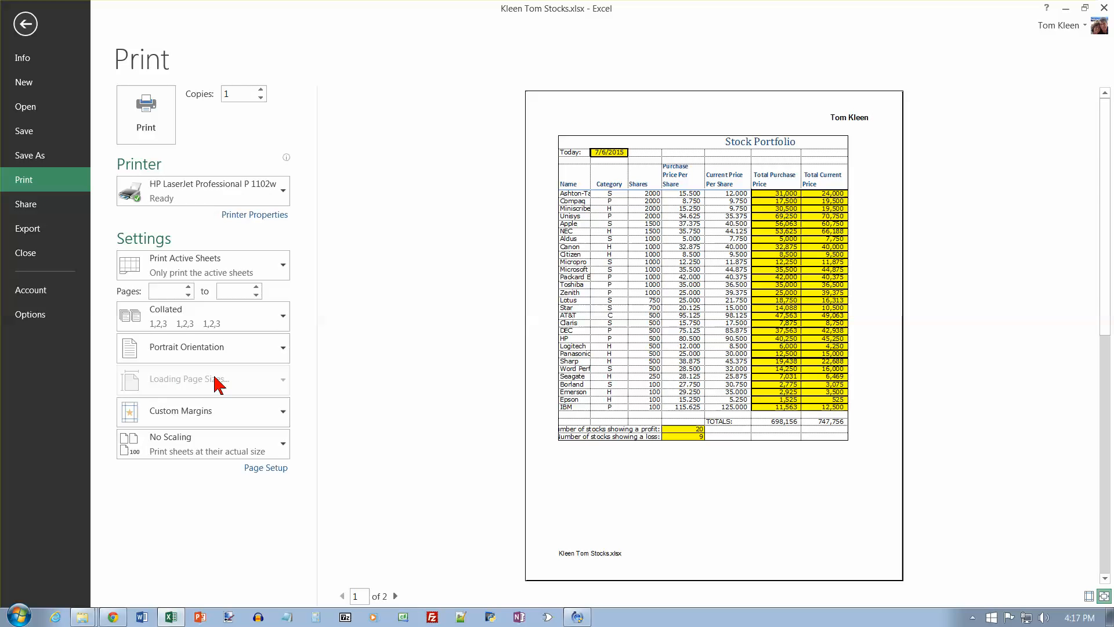
pyautogui.click(284, 381)
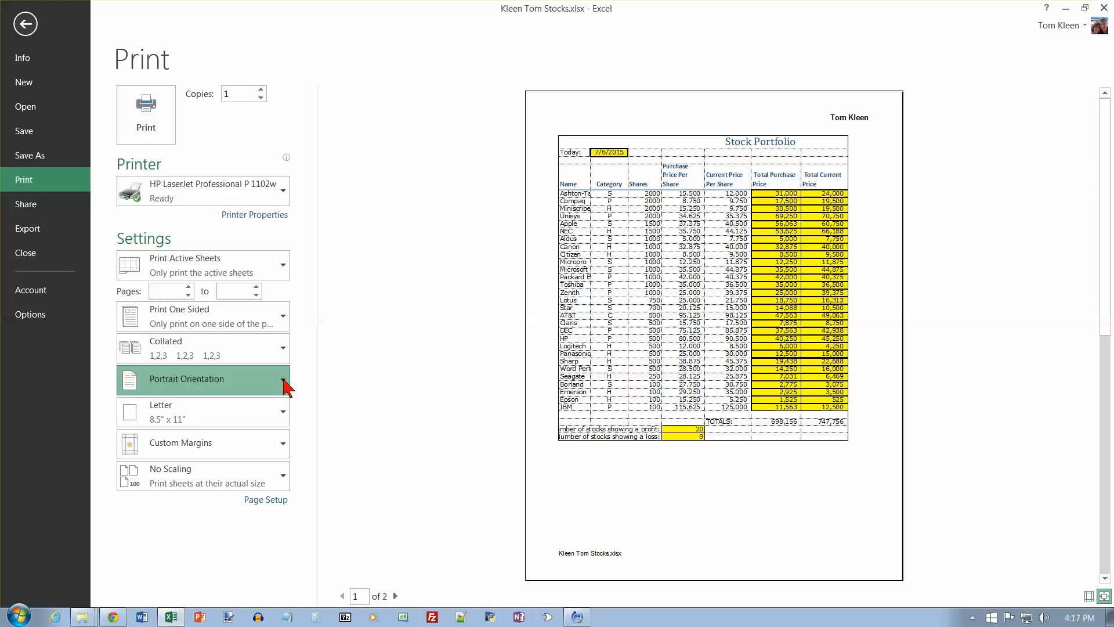
pyautogui.click(263, 443)
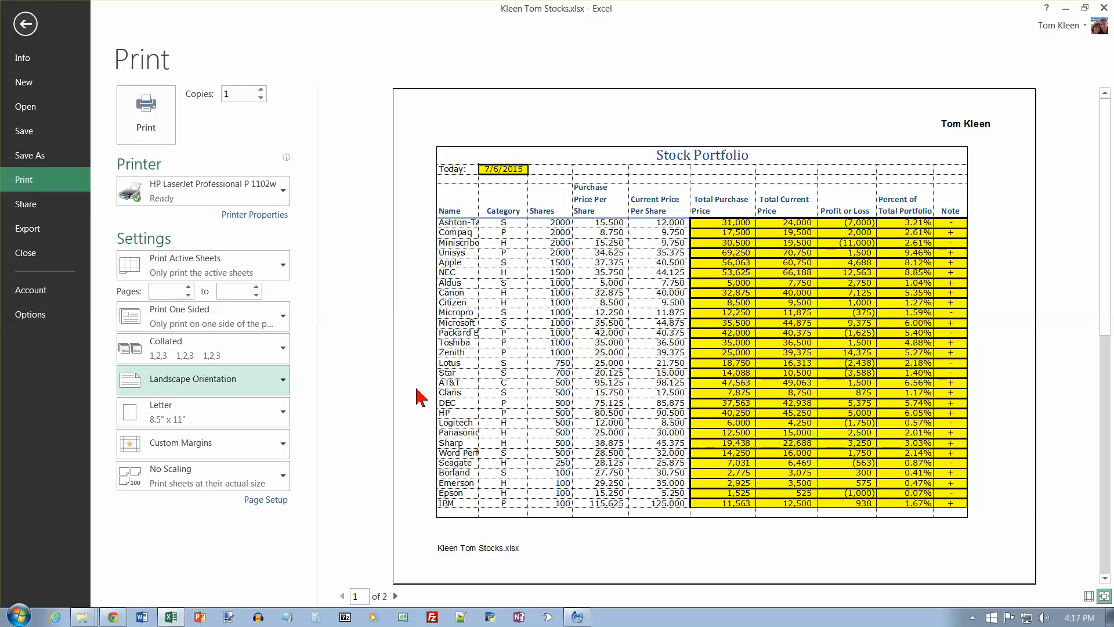
# Step: Try fitting all columns on one page, check the preview's second page, and change the scaling to Fit Sheet on One Page
pyautogui.click(285, 475)
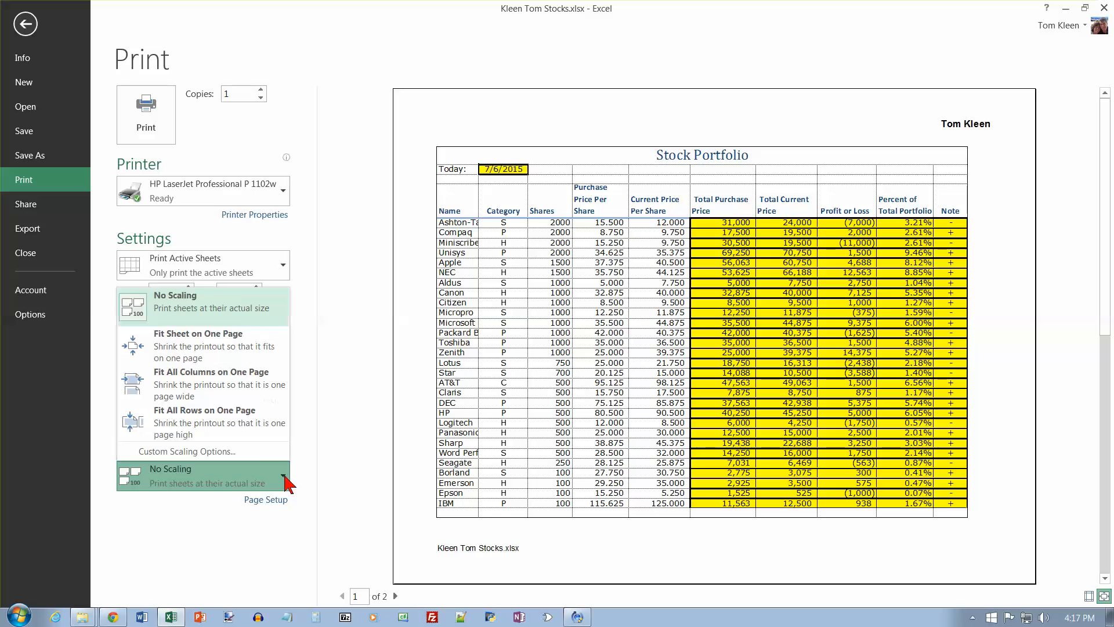
pyautogui.click(214, 383)
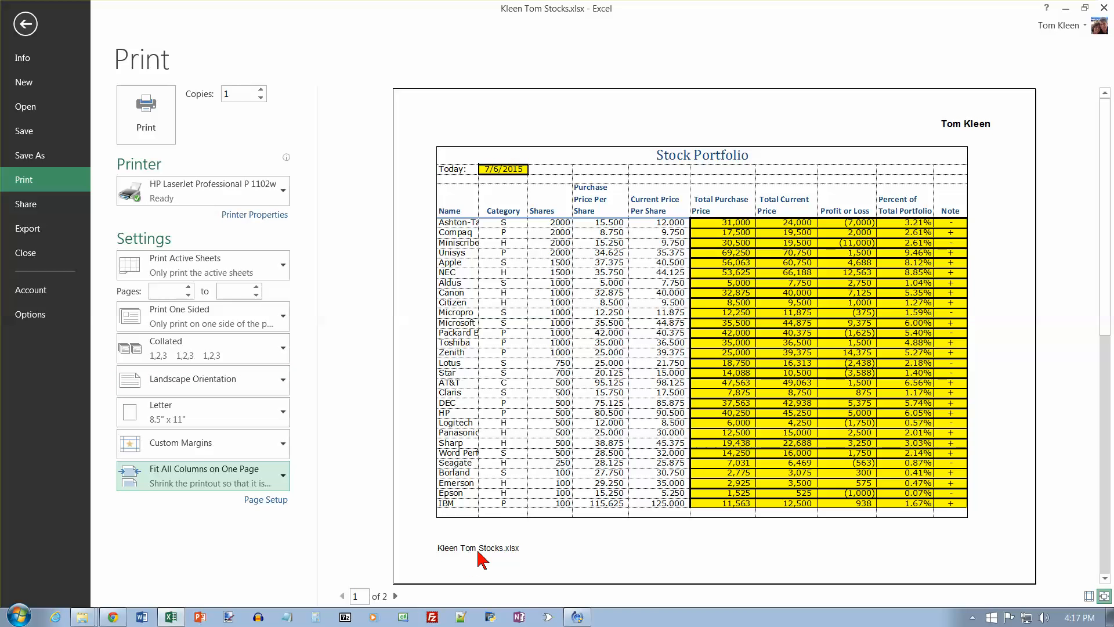
pyautogui.click(395, 596)
pyautogui.click(342, 596)
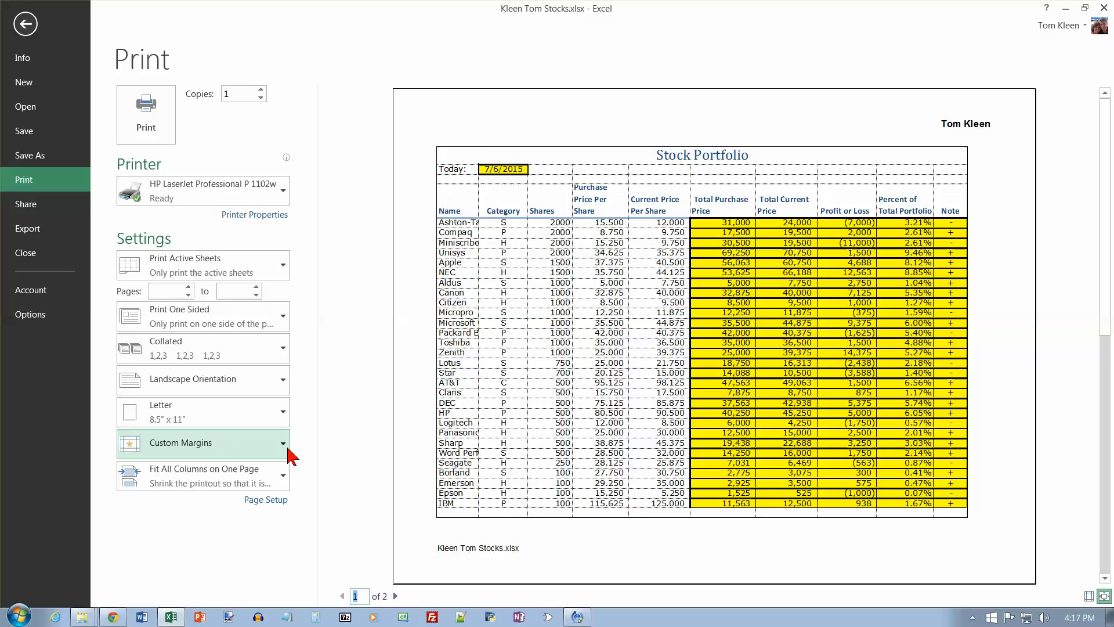
pyautogui.click(283, 479)
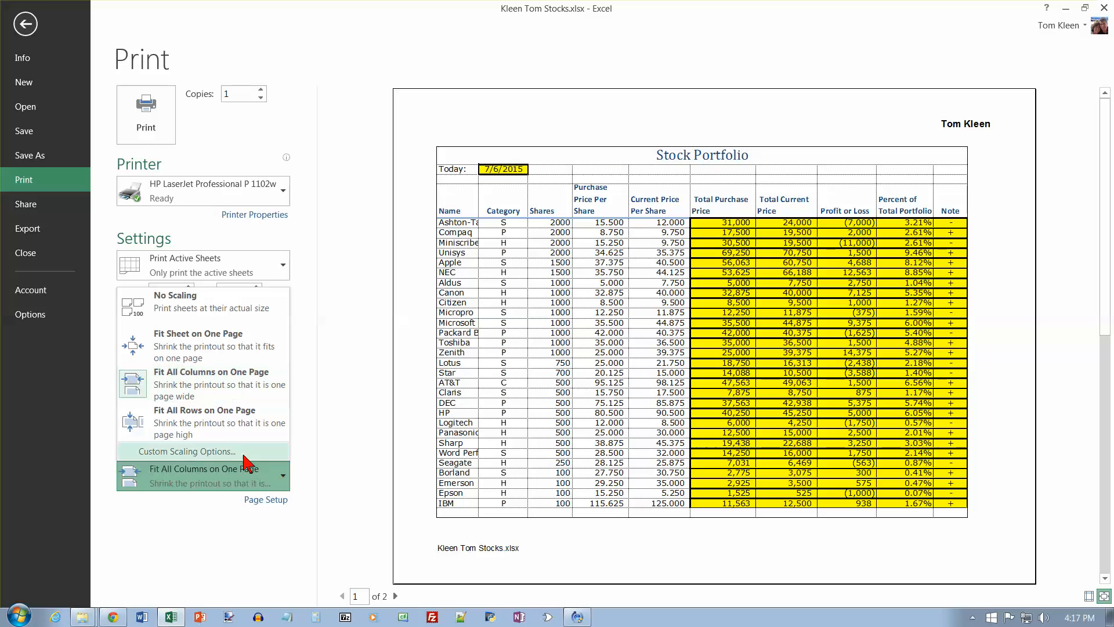
pyautogui.click(212, 340)
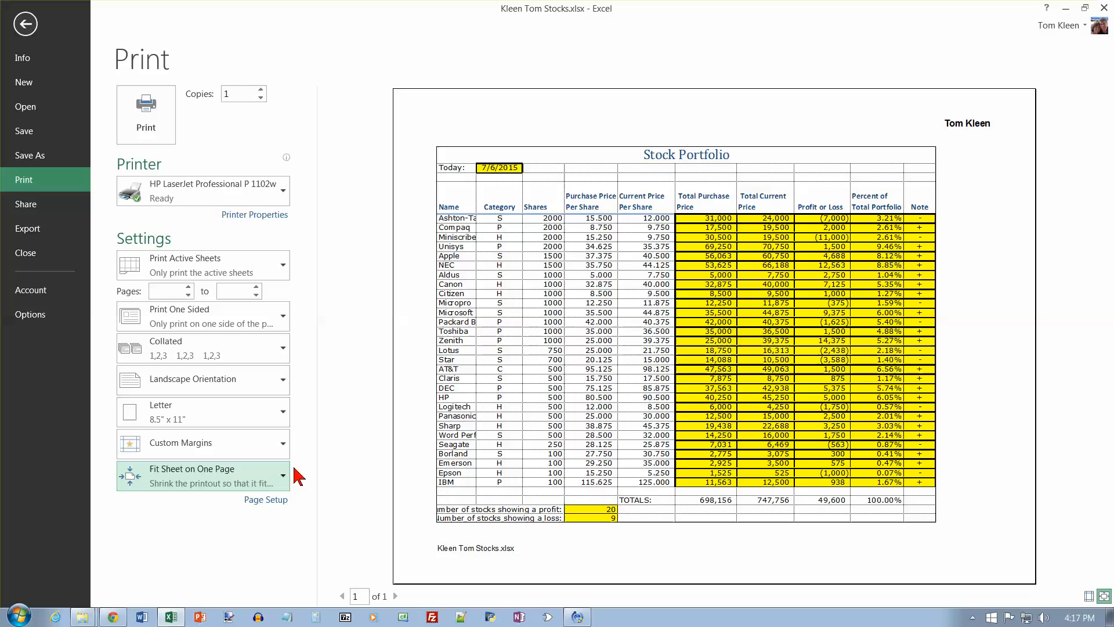
# Step: In the Stocks sheet's page setup, center the printout horizontally and turn off gridlines, accept the settings and leave the print preview
pyautogui.click(267, 500)
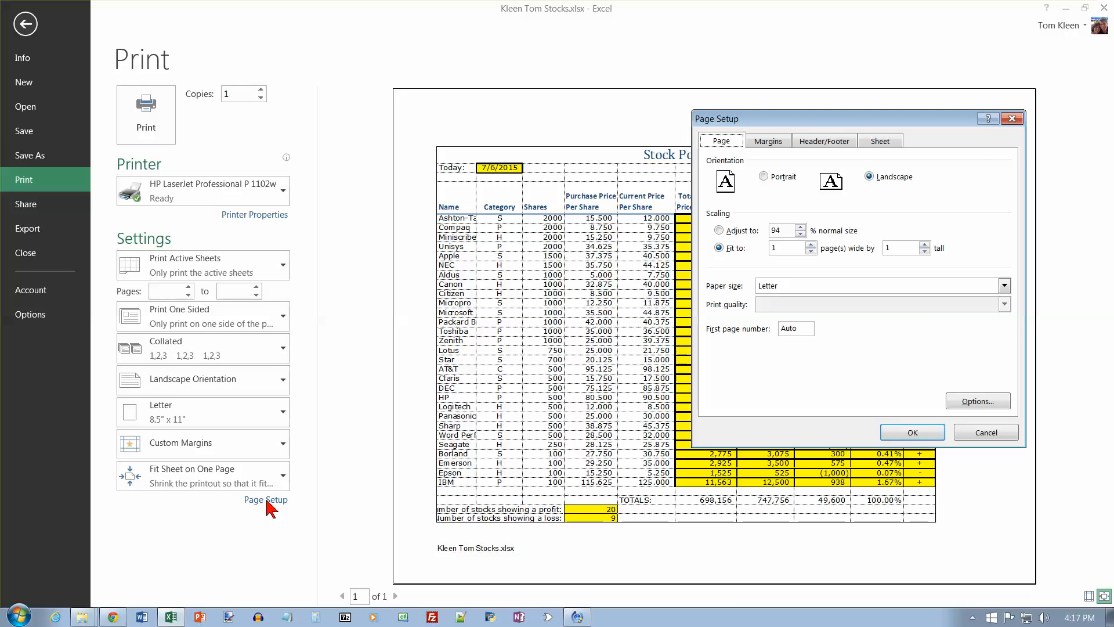
pyautogui.click(779, 142)
pyautogui.click(733, 350)
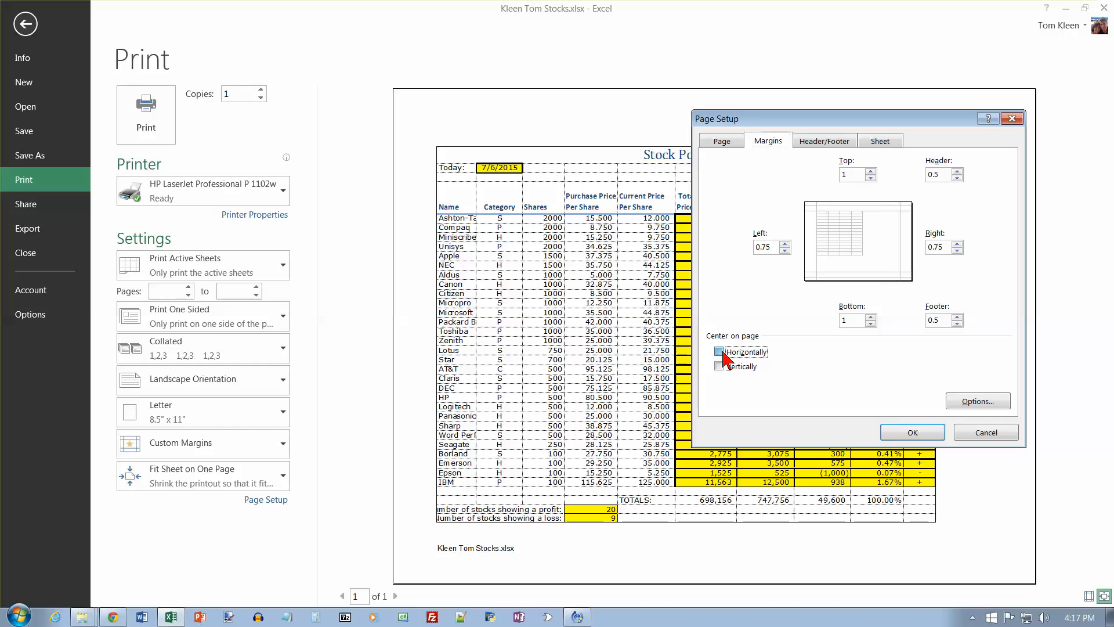
pyautogui.click(883, 143)
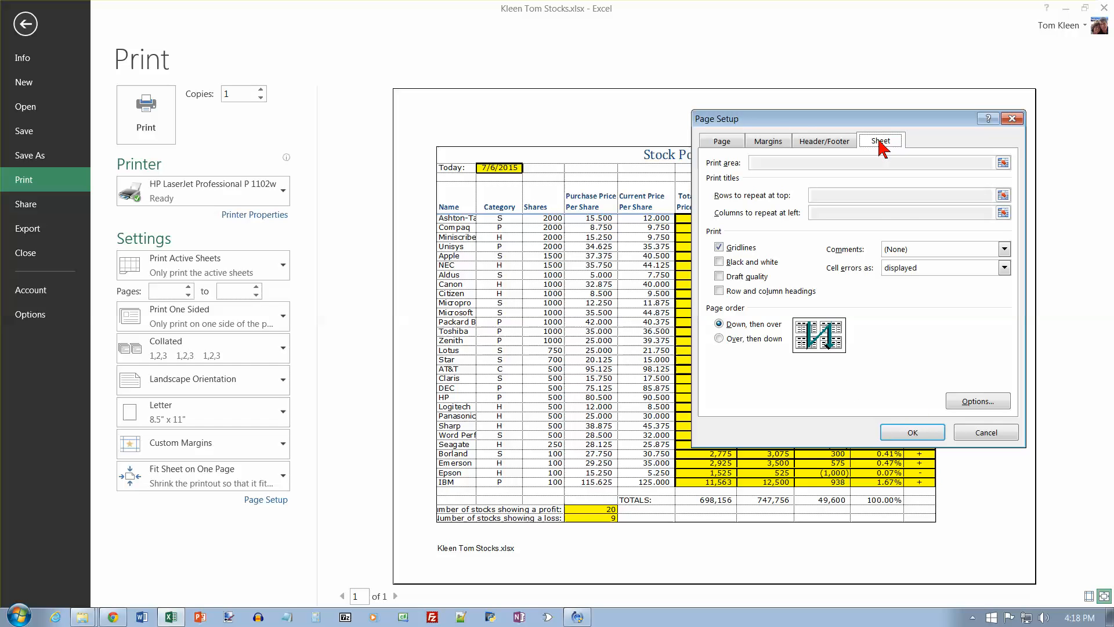
pyautogui.click(720, 247)
pyautogui.click(911, 430)
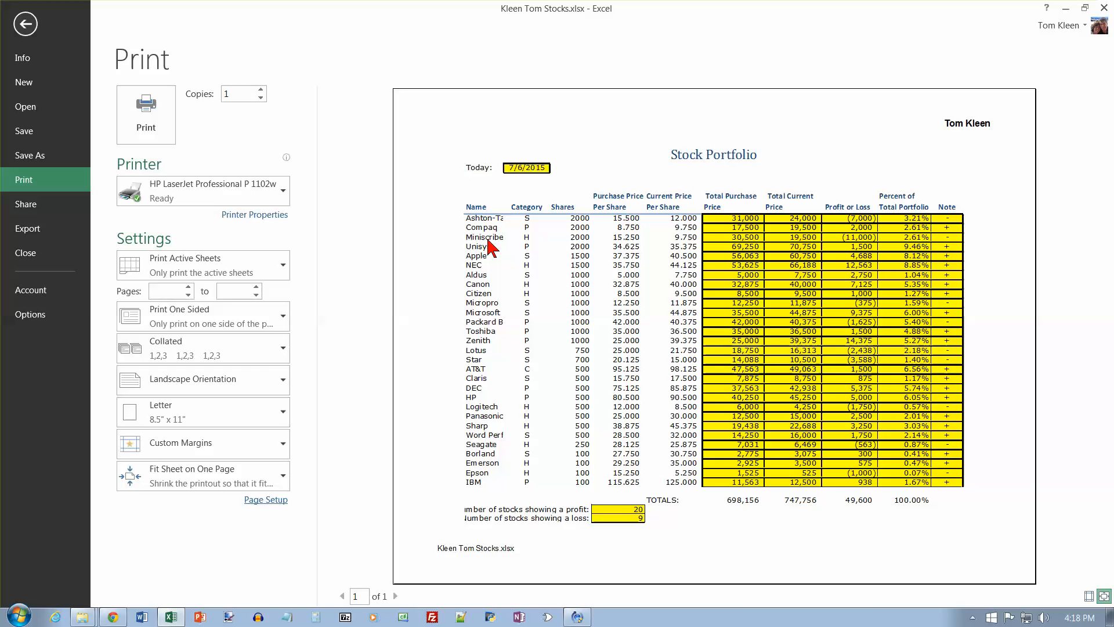
pyautogui.click(25, 25)
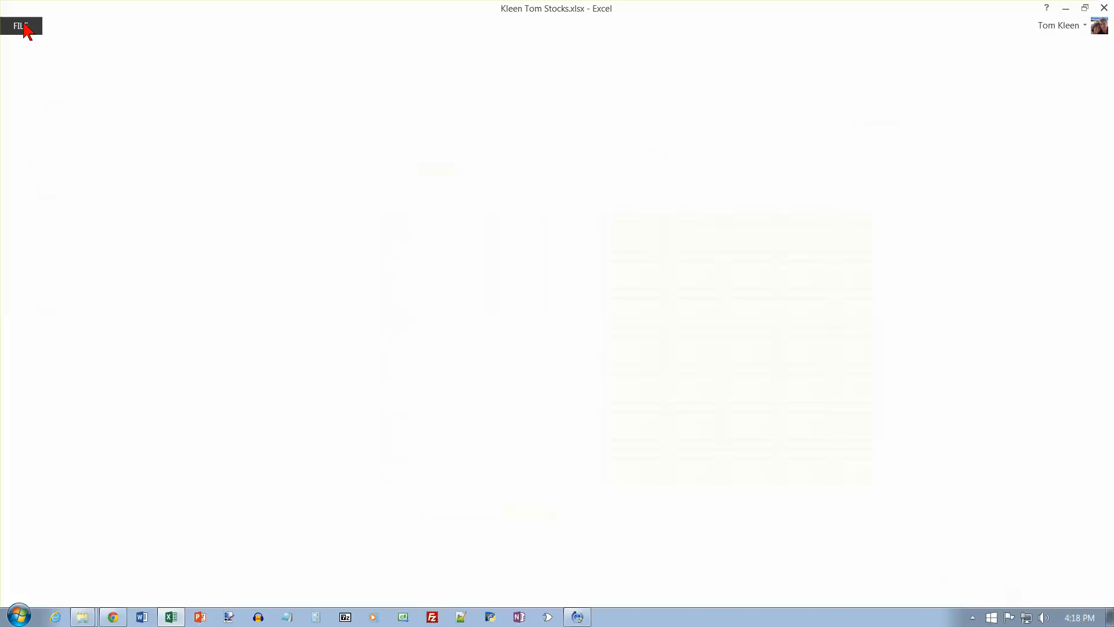